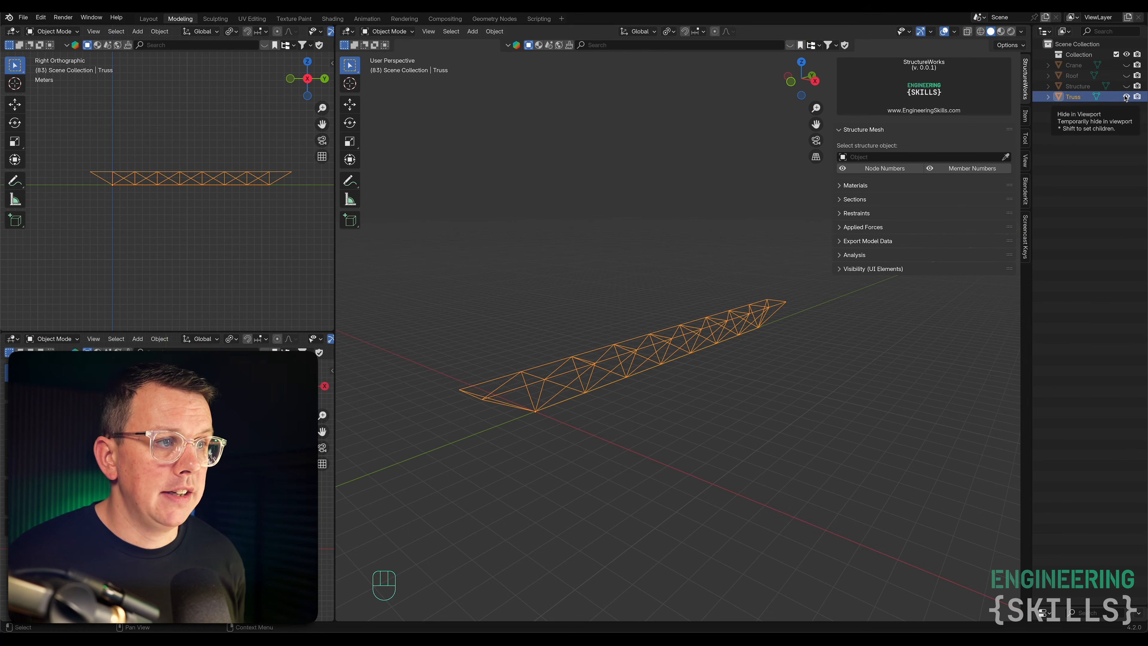
Set the Truss as the structure object and display its node and member numbers.
left_click(1005, 156)
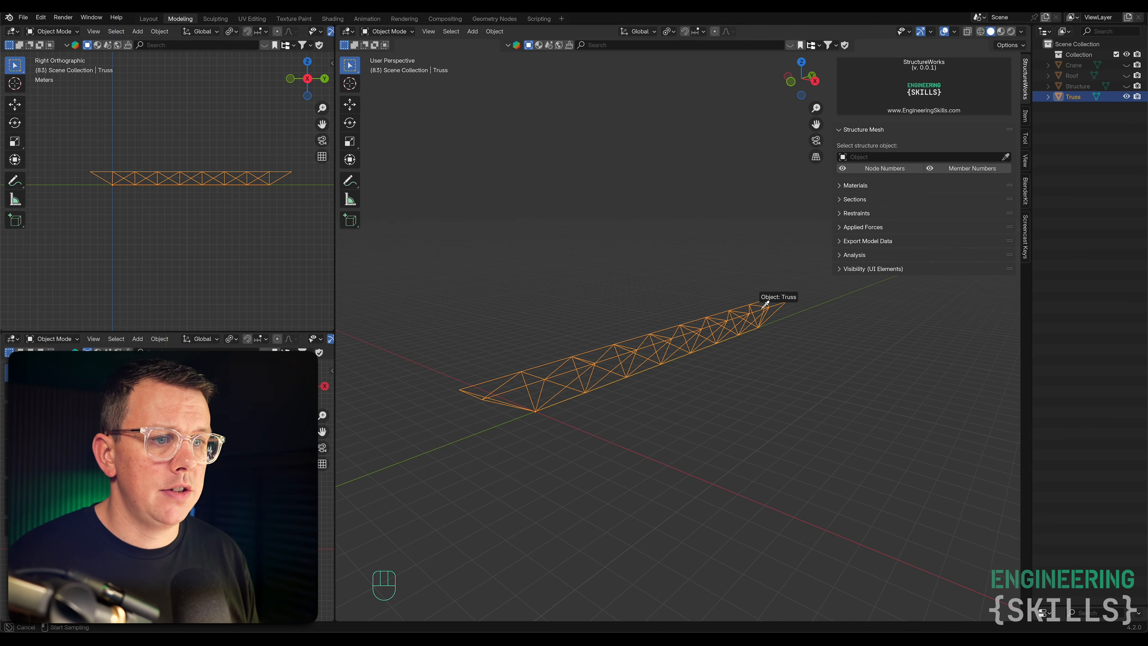
left_click(764, 304)
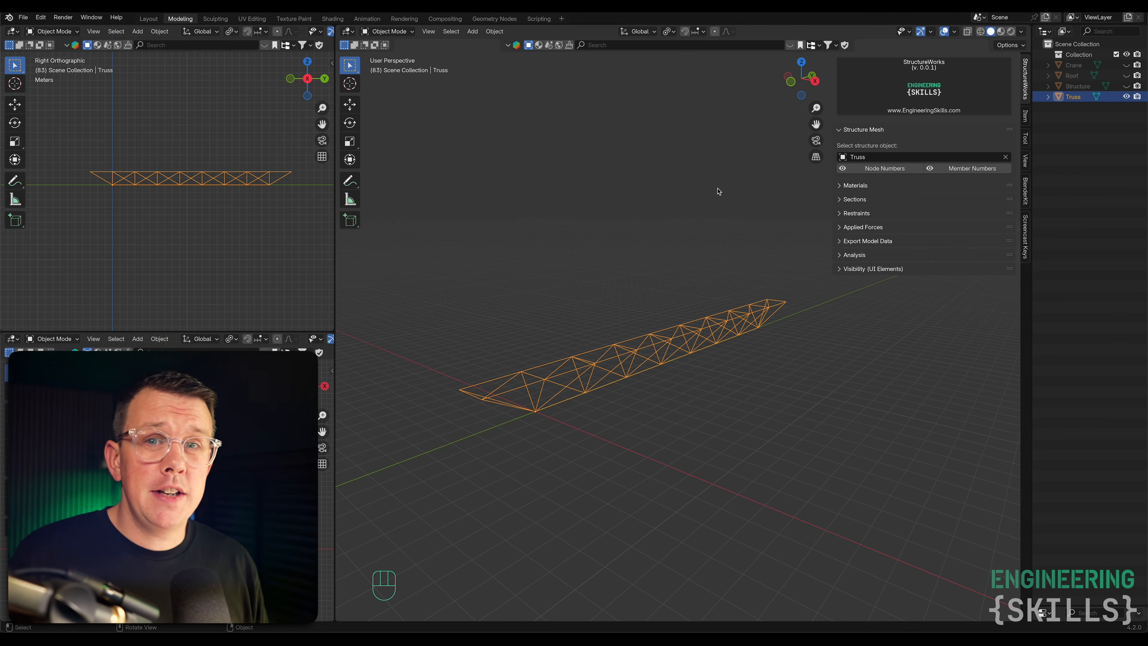
left_click(878, 171)
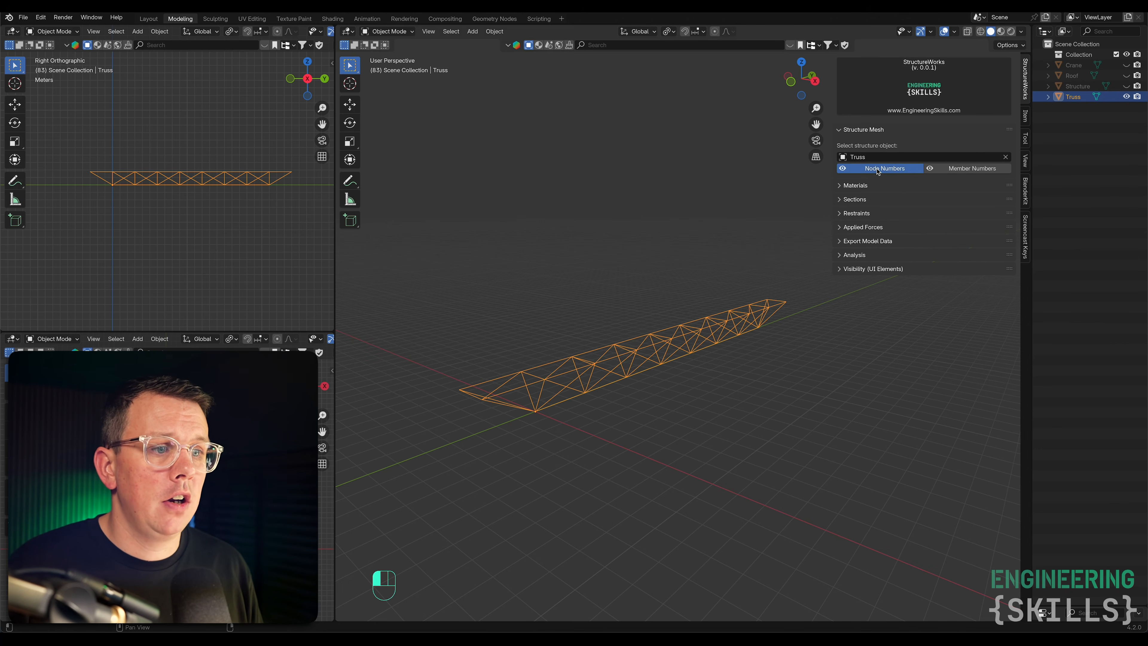
left_click(955, 170)
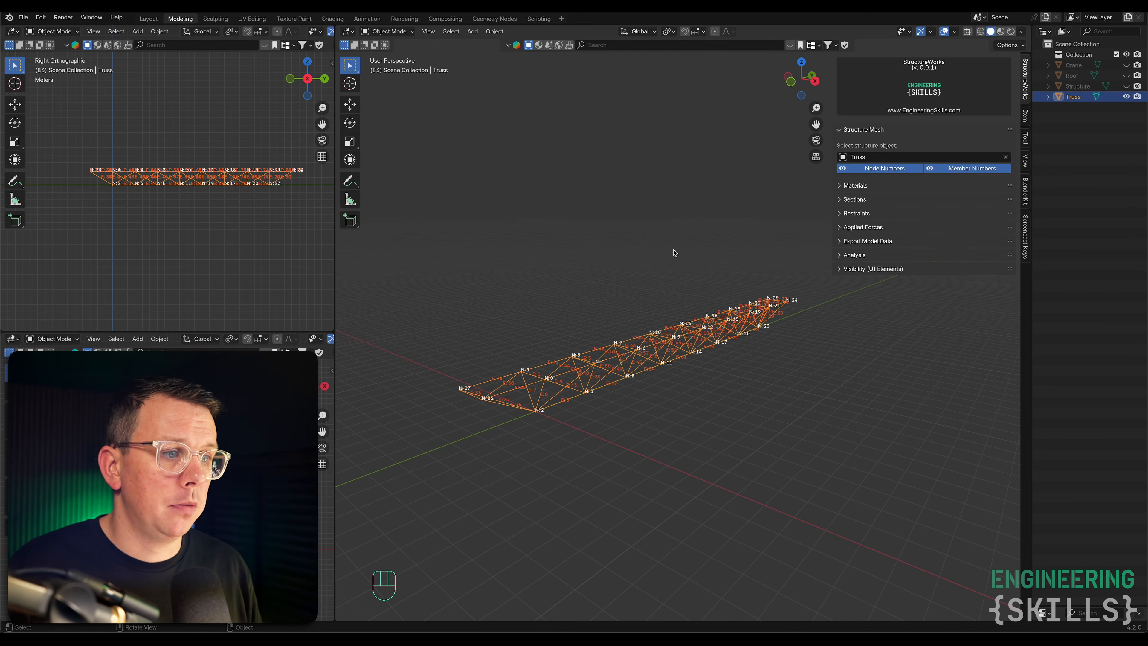
scroll(642, 312, "up", 2)
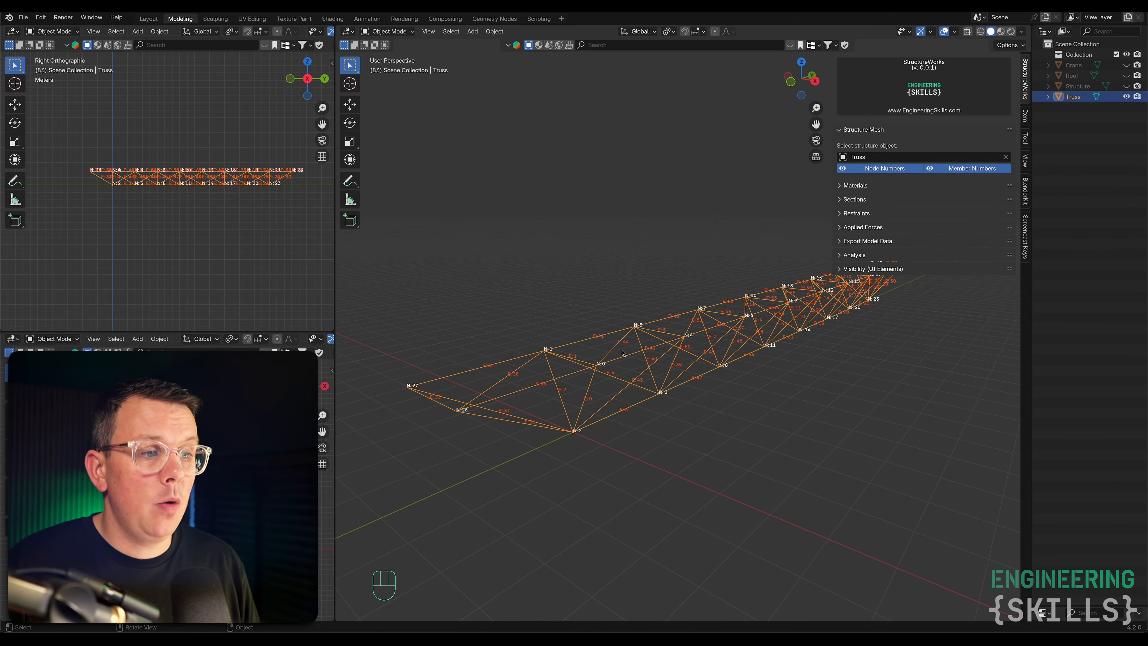
Hide the truss's member and node numbers, switch it to Edit Mode and collapse the structure mesh details.
left_click(946, 171)
left_click(881, 168)
key("Tab")
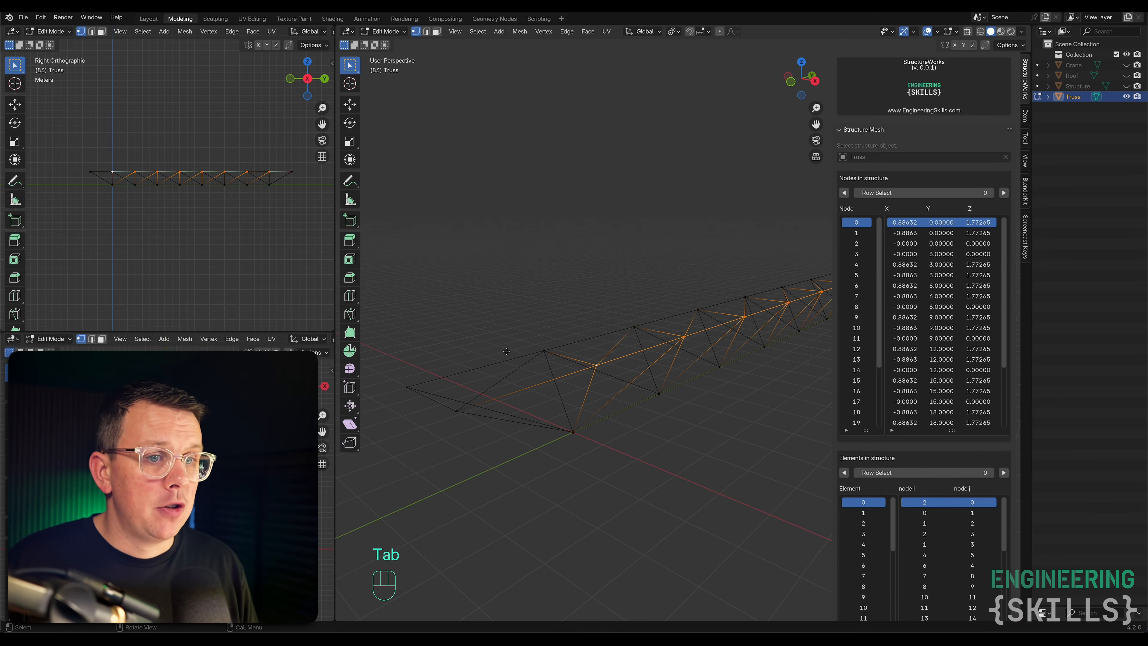
left_click(840, 130)
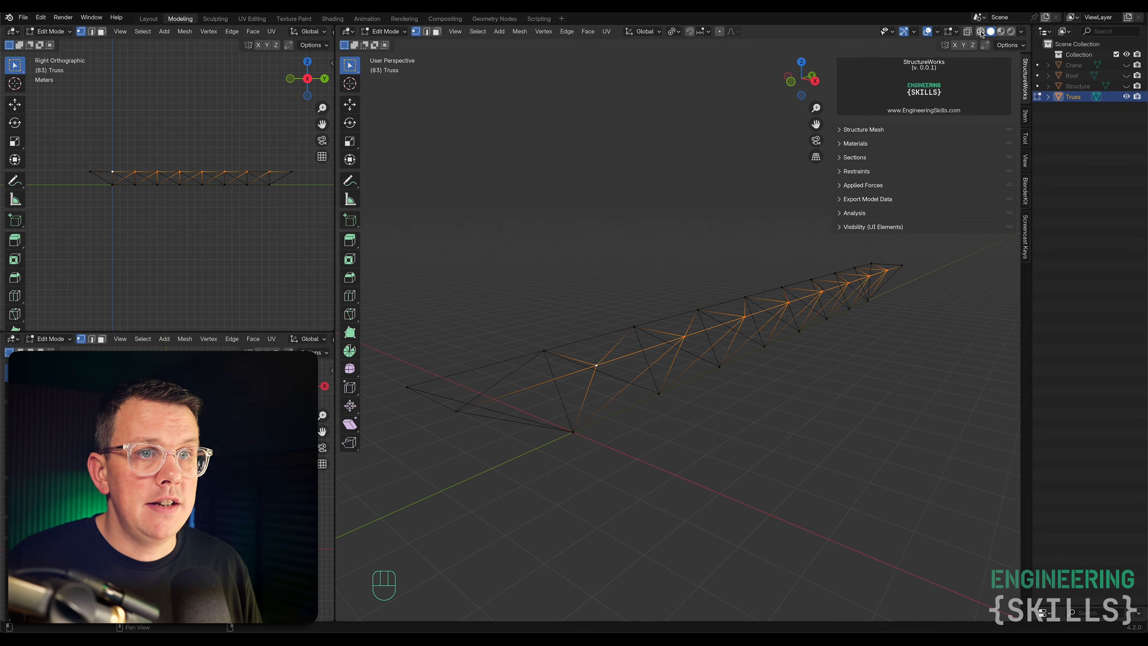
Inspect the mesh edit overlay marks at the truss's selected vertices, and turn the overlay off again.
left_click(957, 32)
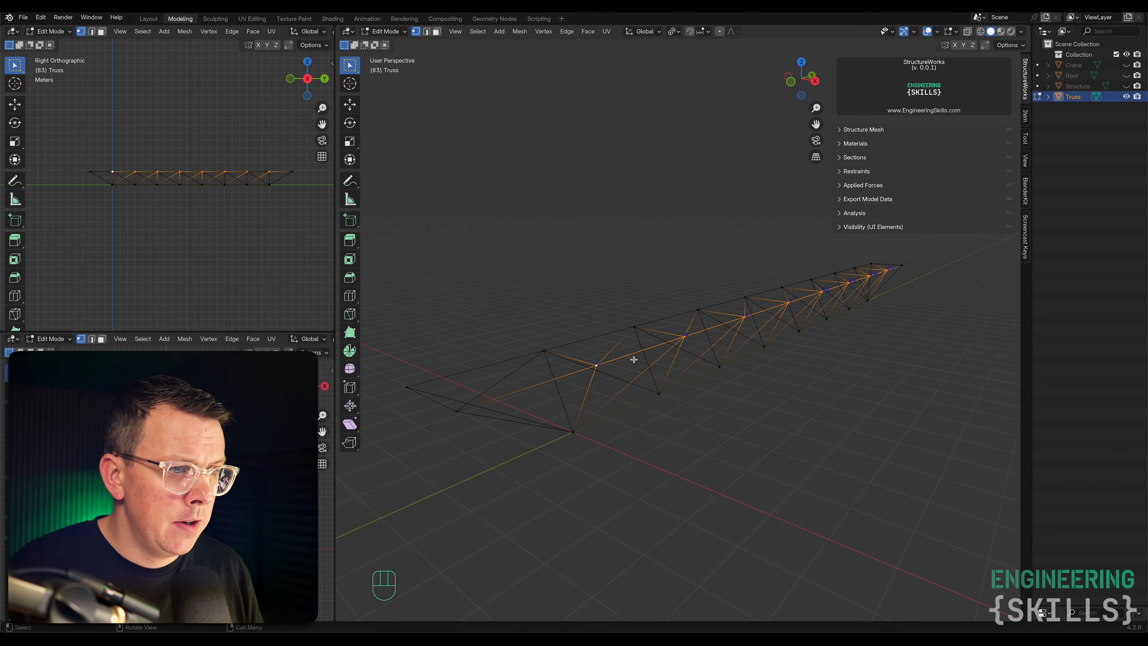
scroll(623, 366, "up", 3)
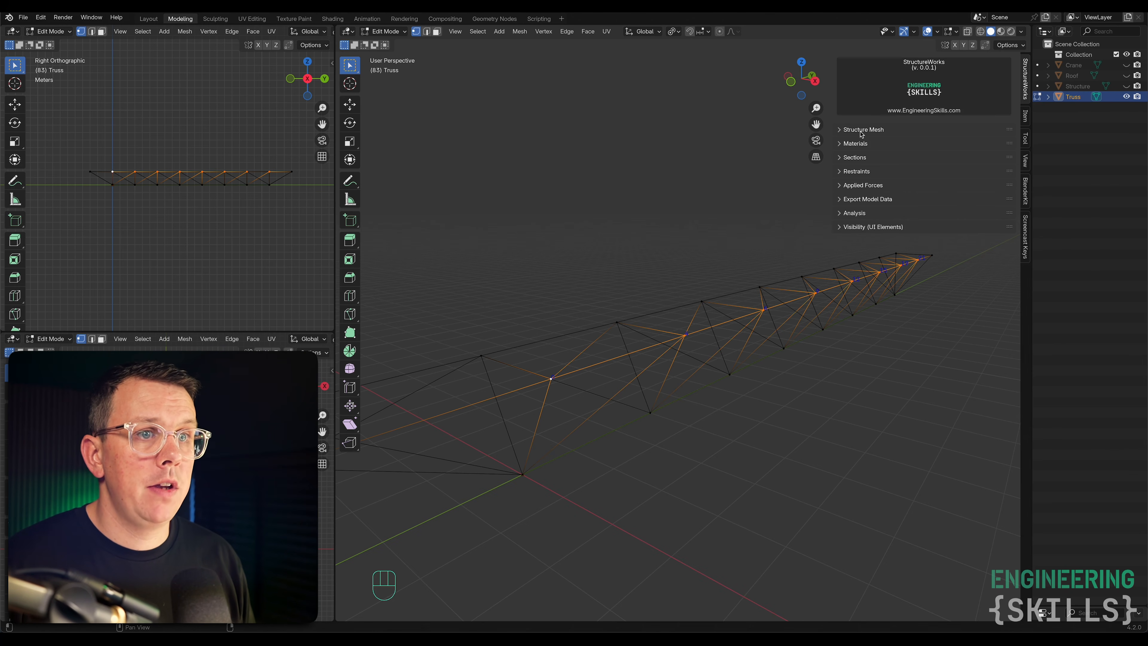
left_click(956, 32)
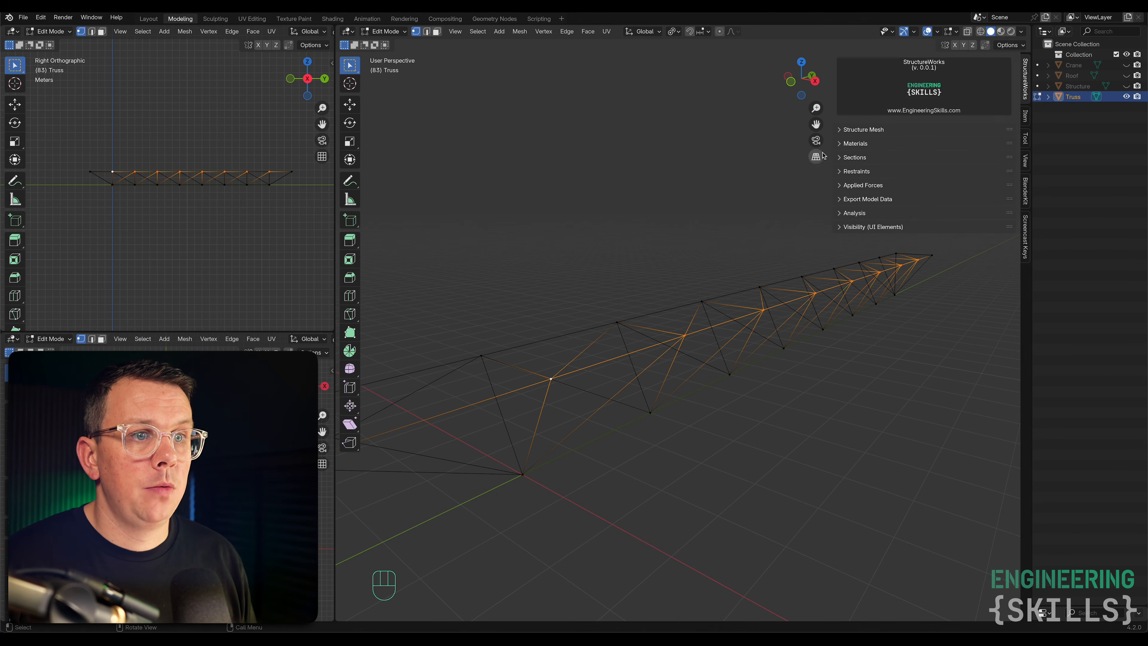
Look through the truss's node coordinates and element connectivity tables, and return to Object Mode.
left_click(865, 130)
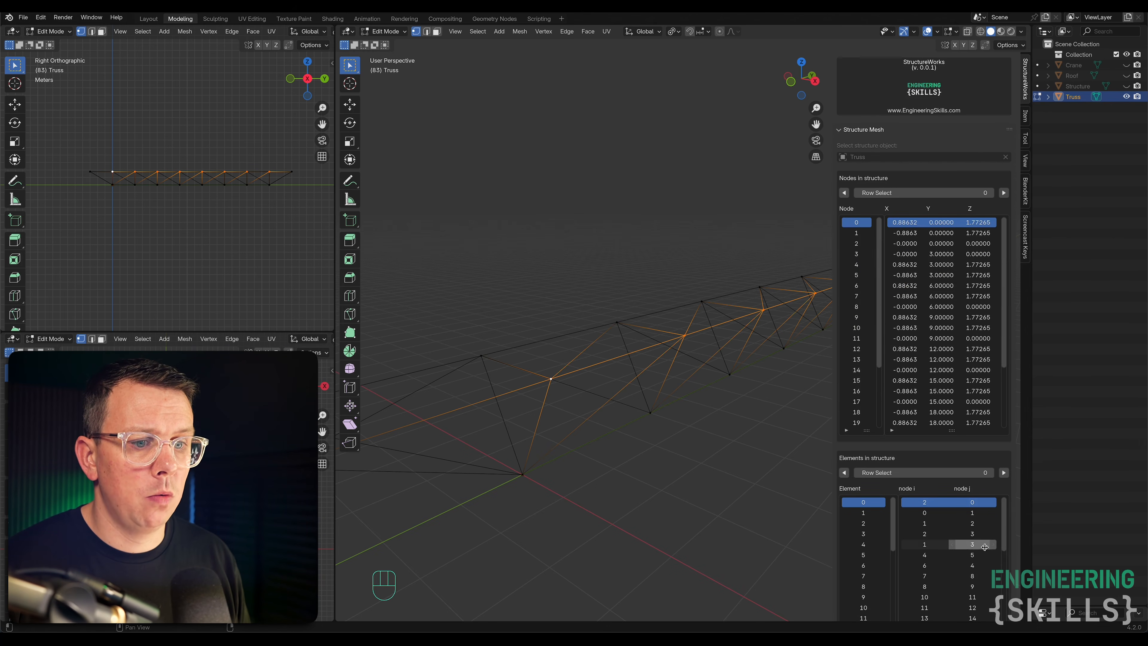
scroll(1010, 518, "down", 8)
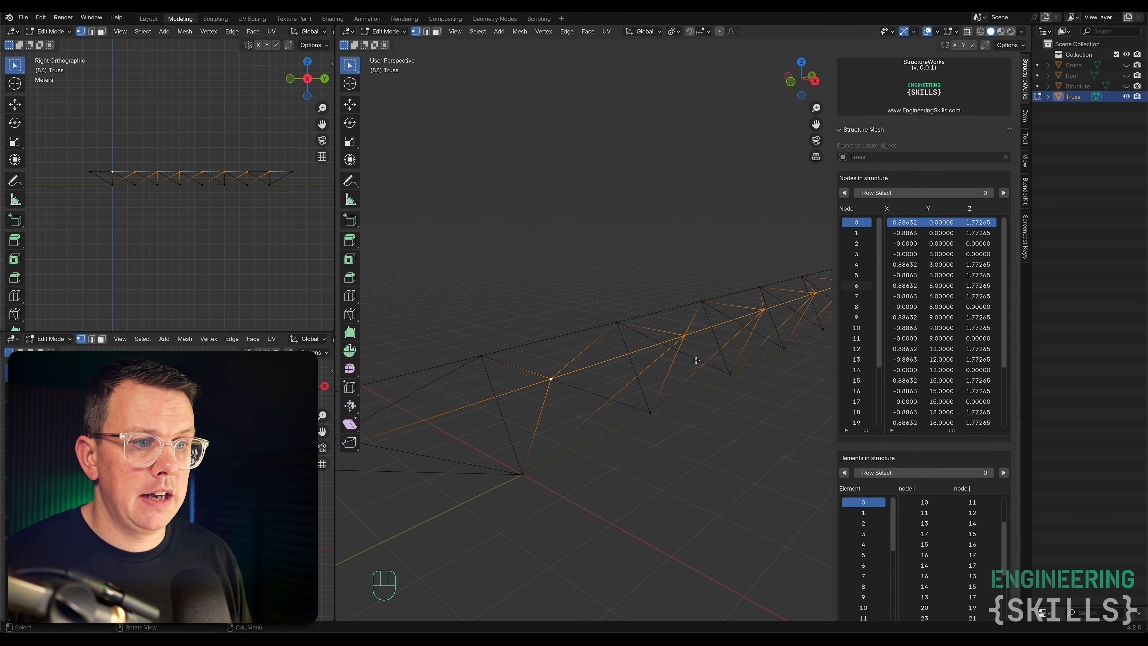
key("Tab")
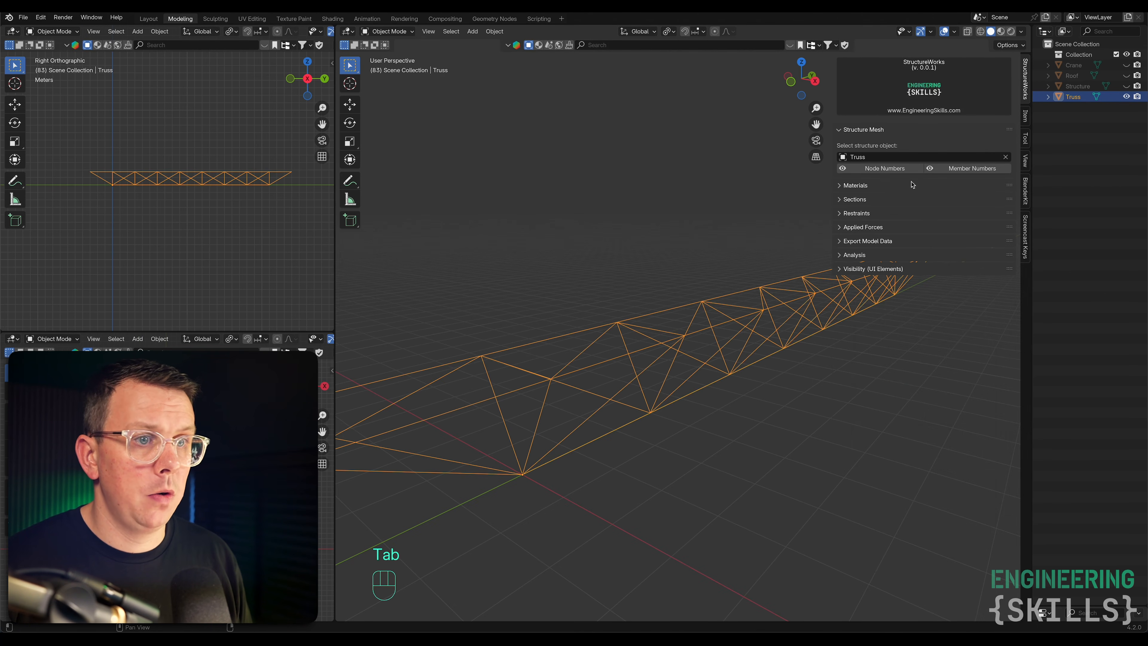
Display the node and member numbers on the truss and set the label text size to 29.
left_click(864, 170)
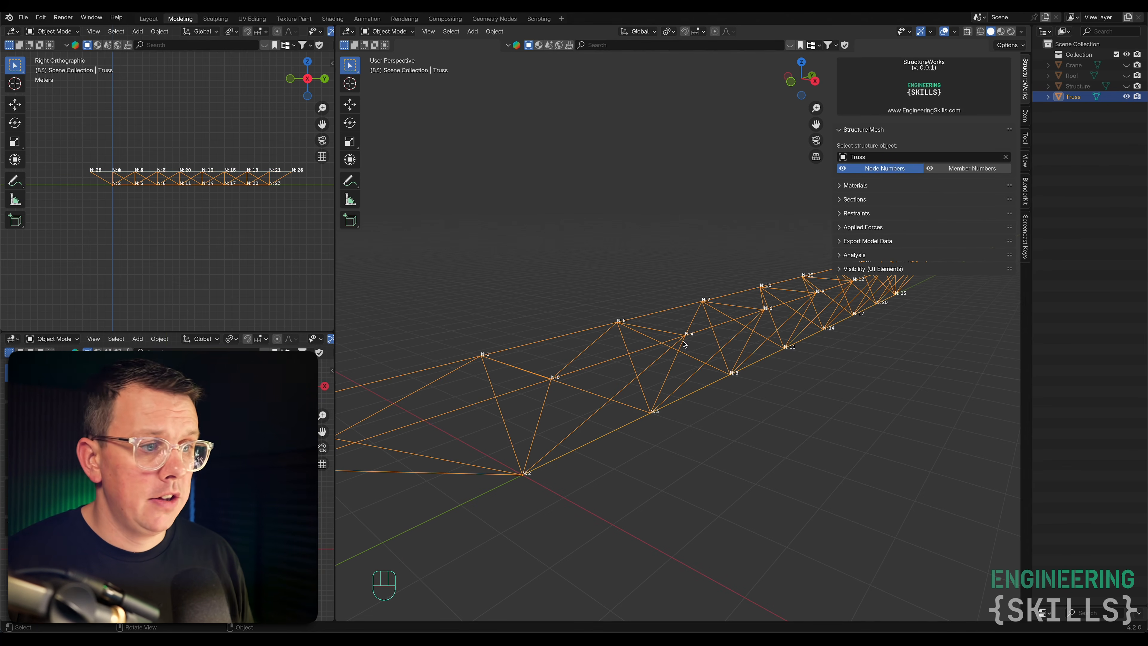
left_click(859, 271)
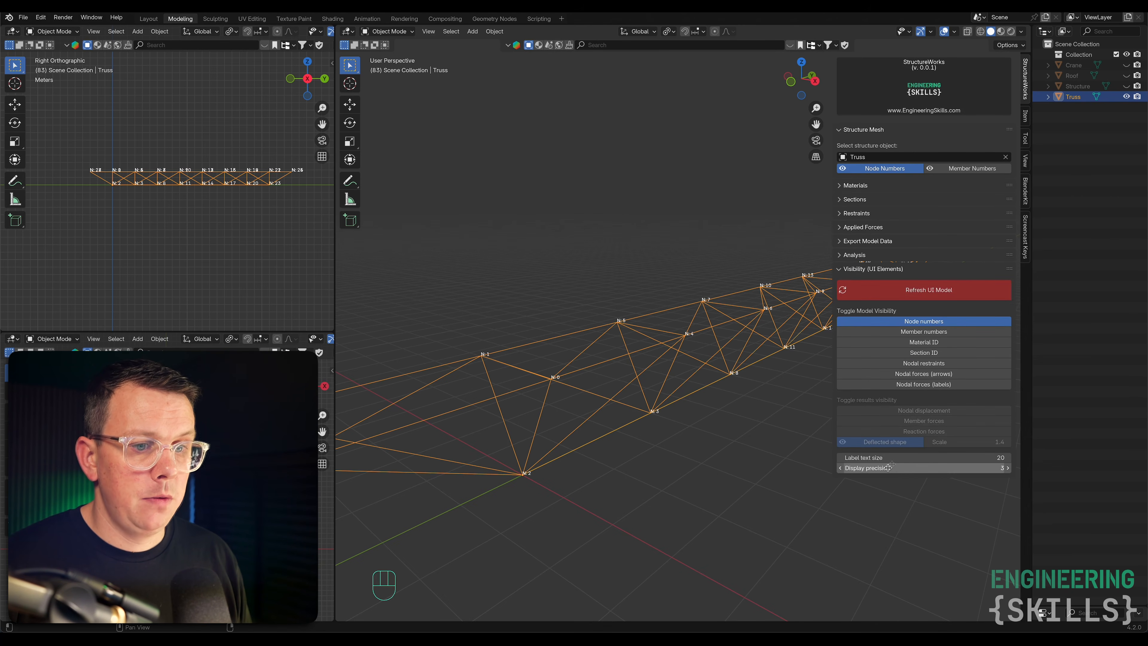
left_click_drag(887, 458, 916, 457)
left_click(952, 171)
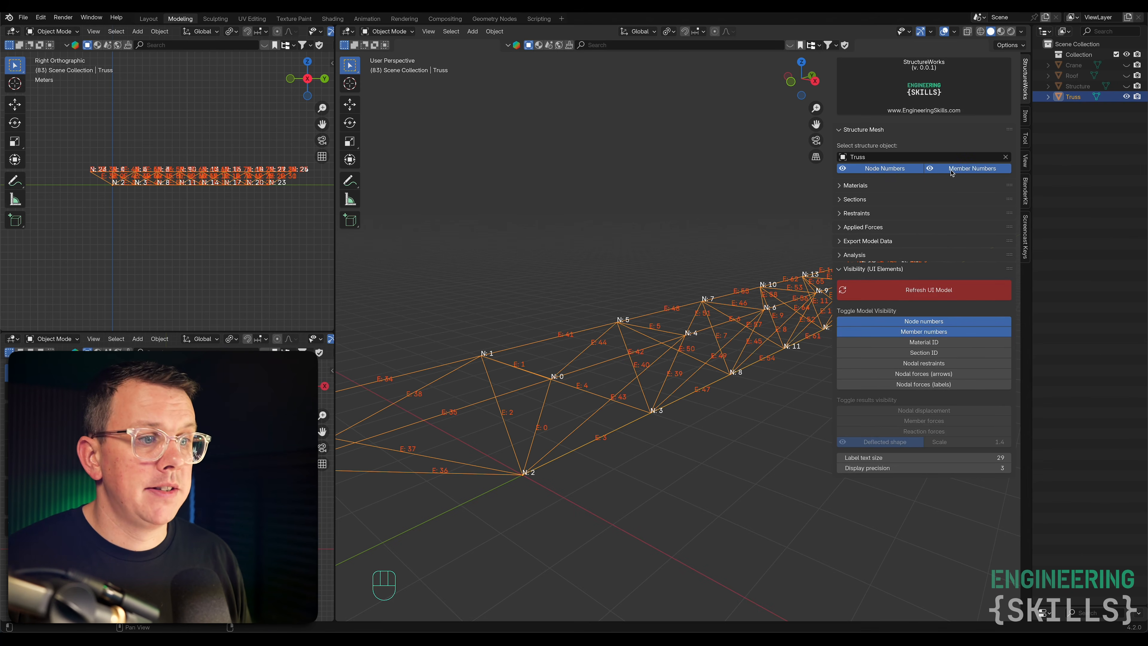
Hide both the member and node numbers on the truss and collapse the visibility settings.
left_click(952, 171)
left_click(912, 171)
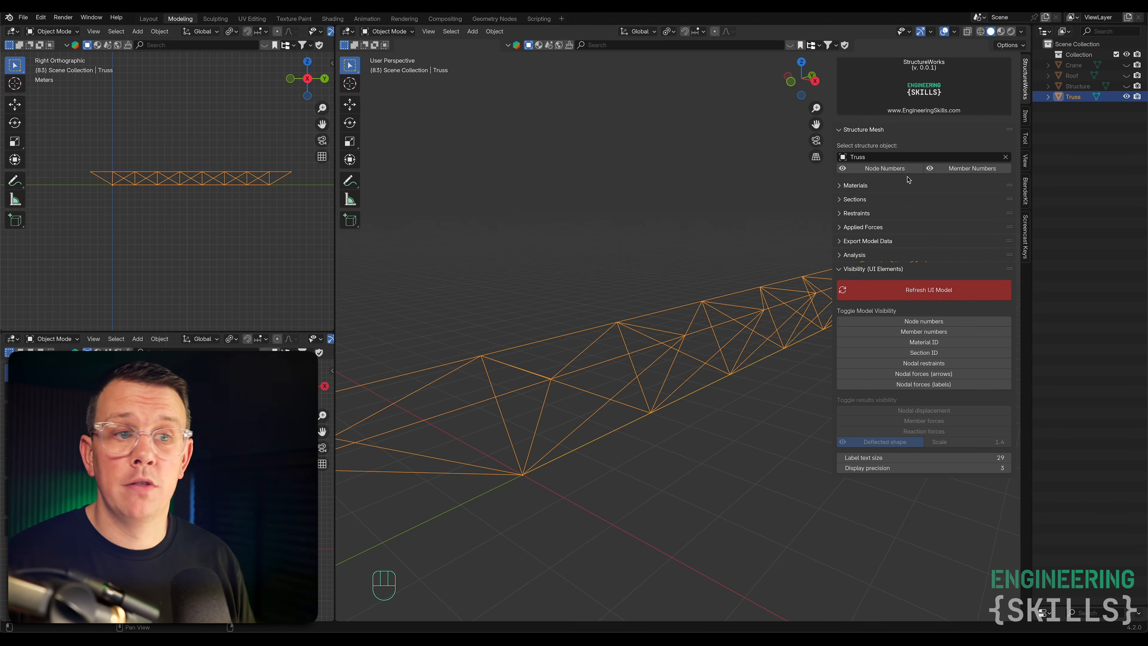
left_click(872, 268)
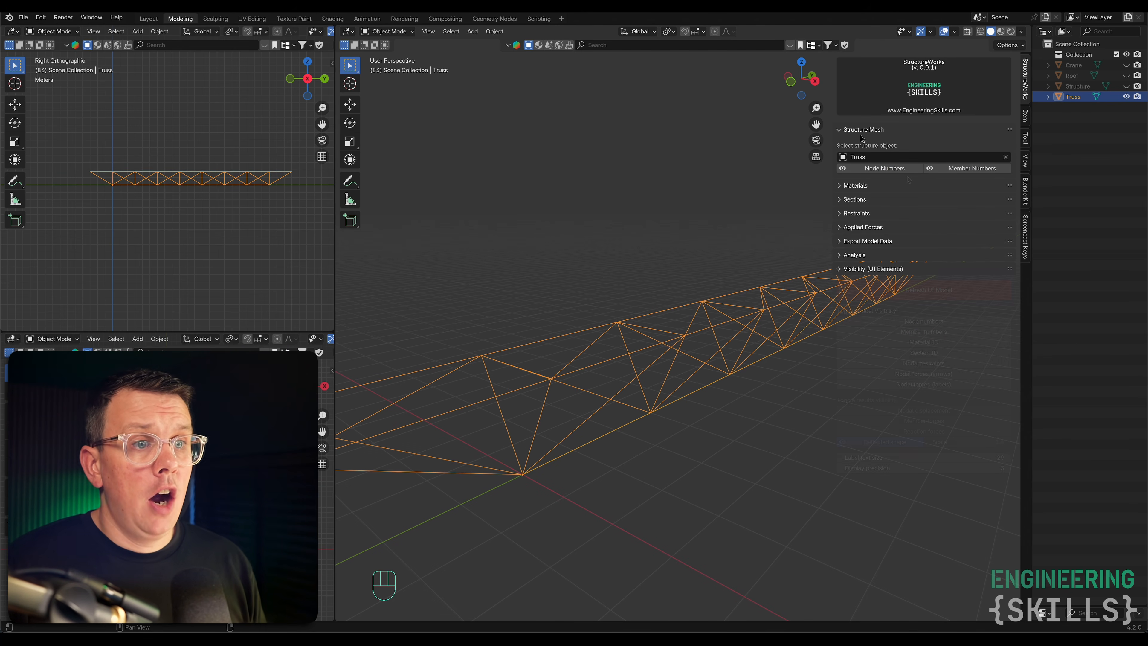
Select all edges of the truss in Edit Mode and assign the Steel material to them.
left_click(853, 186)
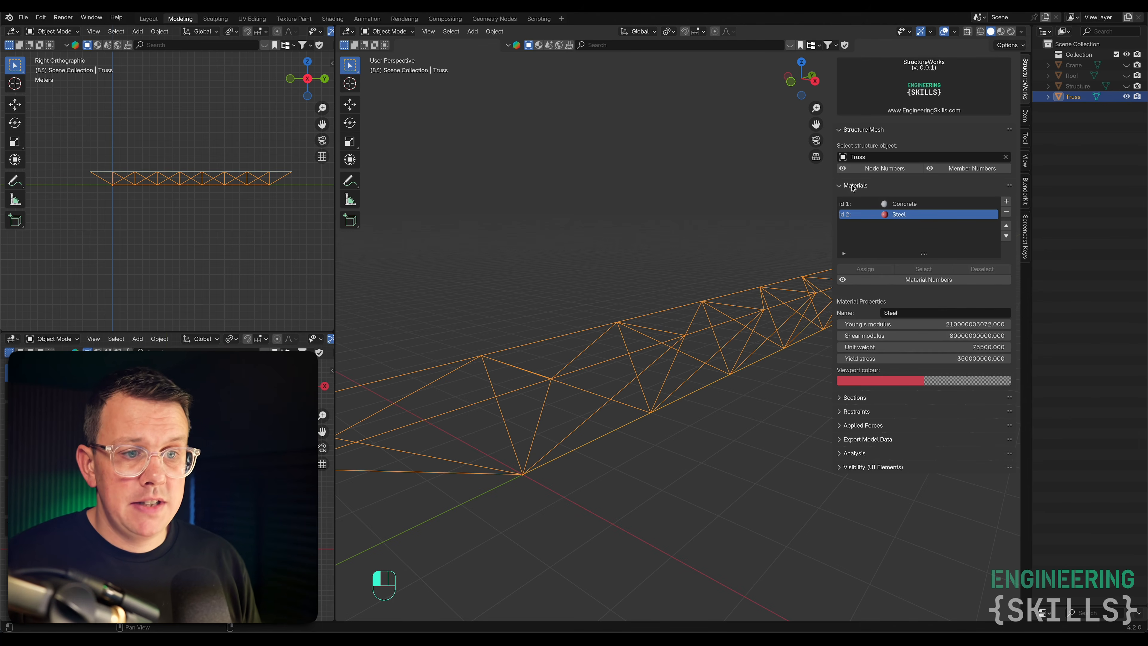
left_click(570, 303)
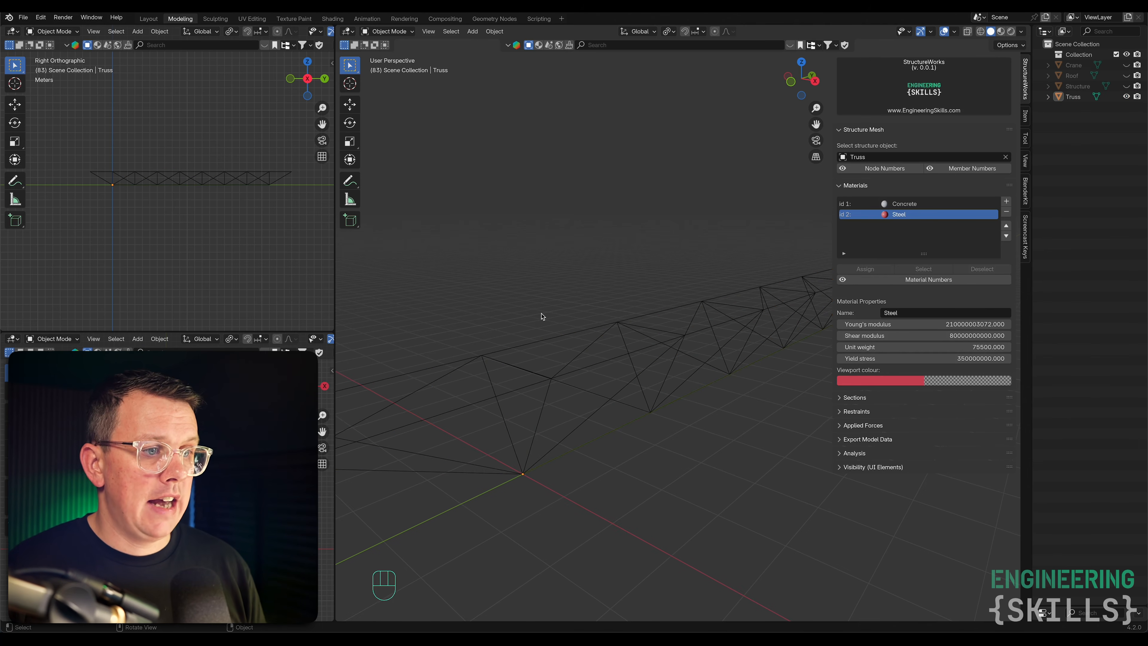
left_click(628, 330)
scroll(583, 314, "down", 5)
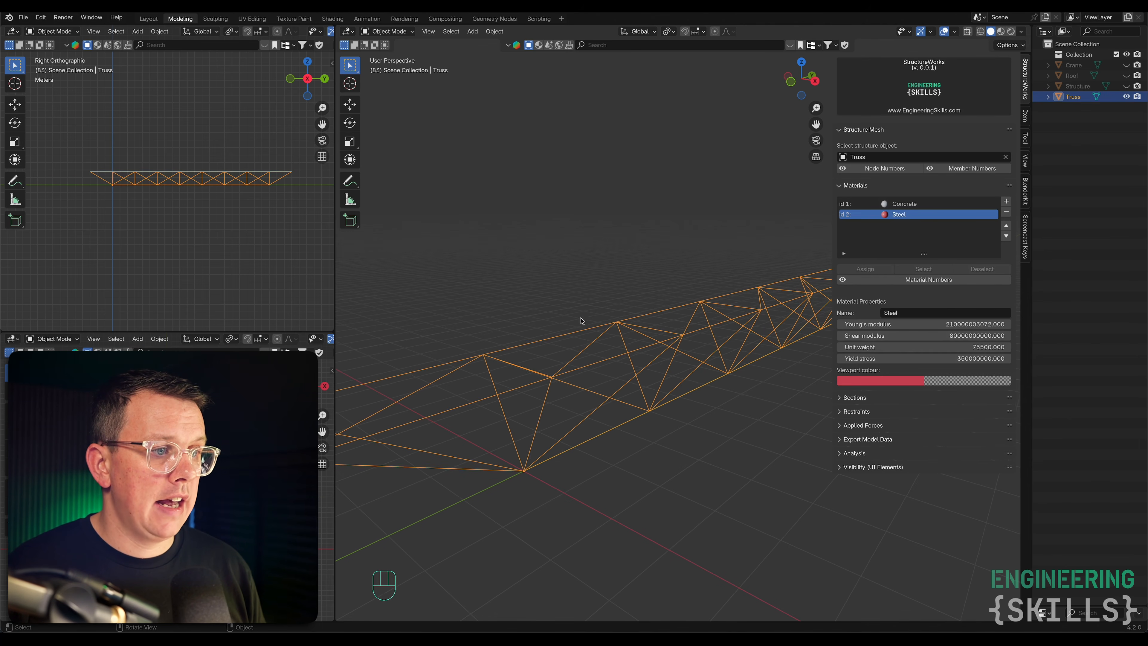
key("Tab")
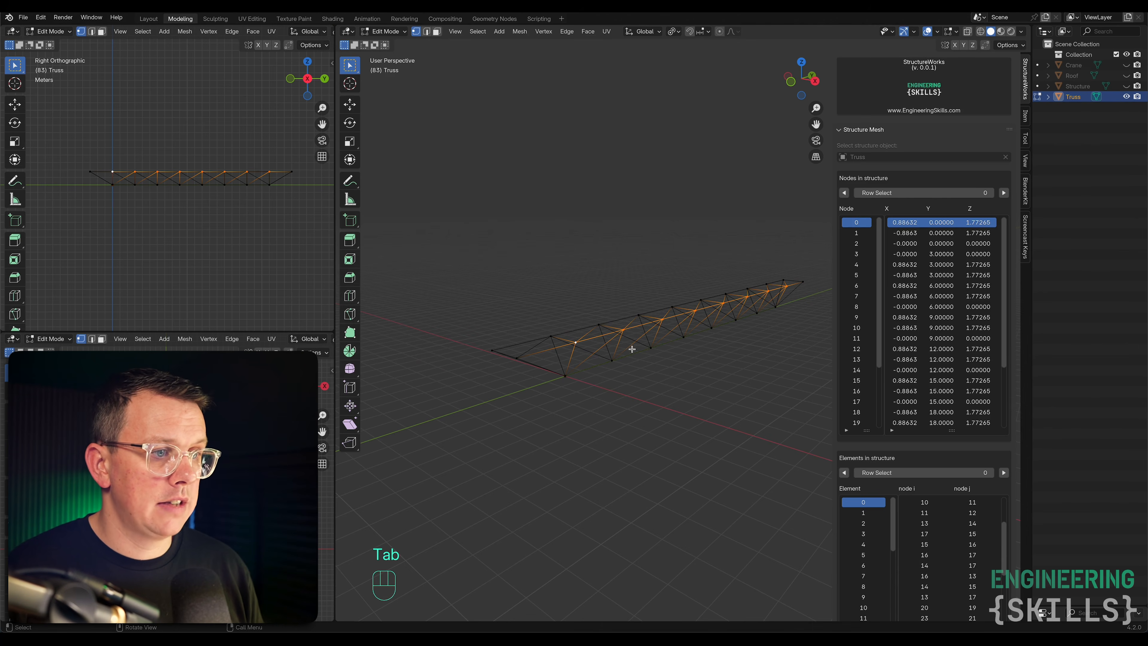
left_click(426, 31)
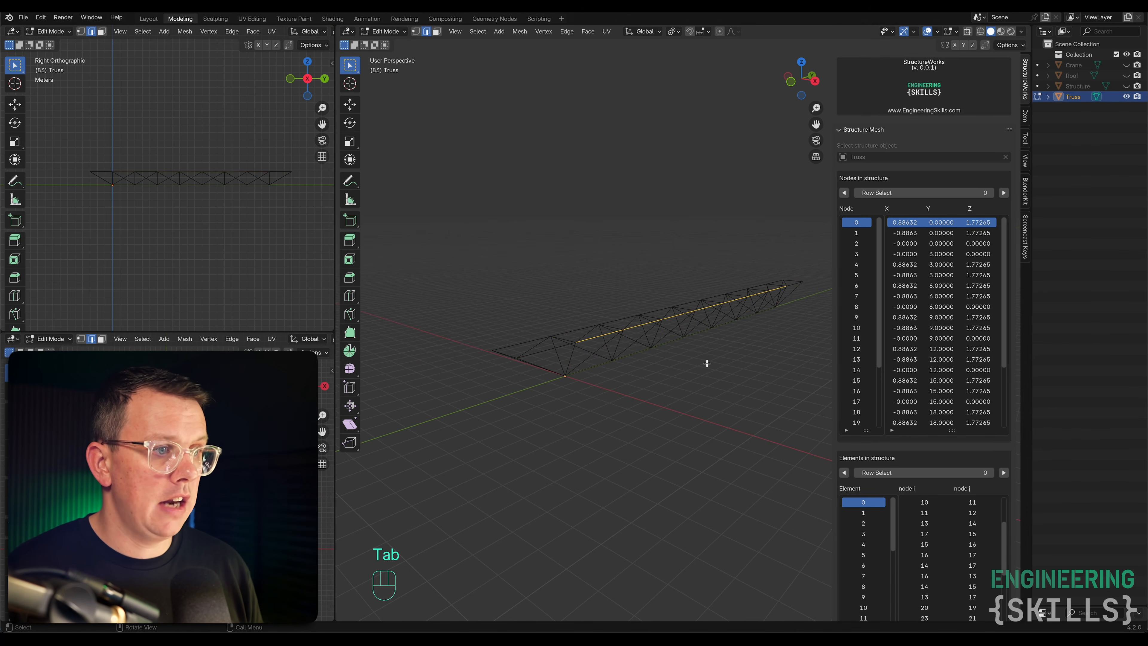
key("a")
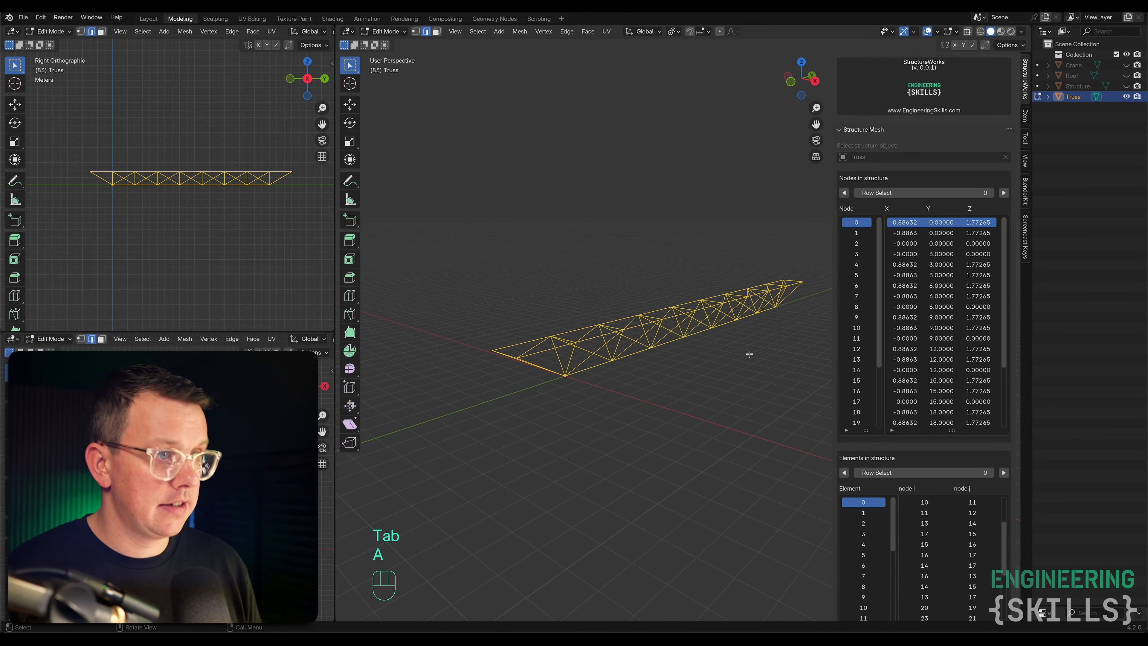
left_click(843, 132)
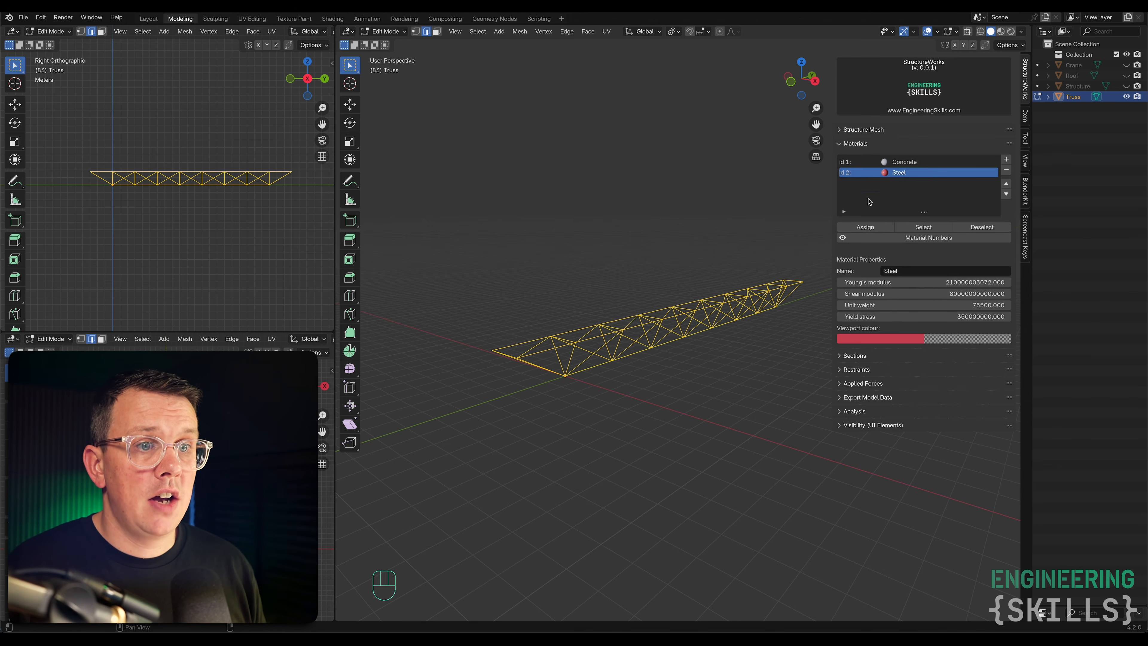
left_click(865, 226)
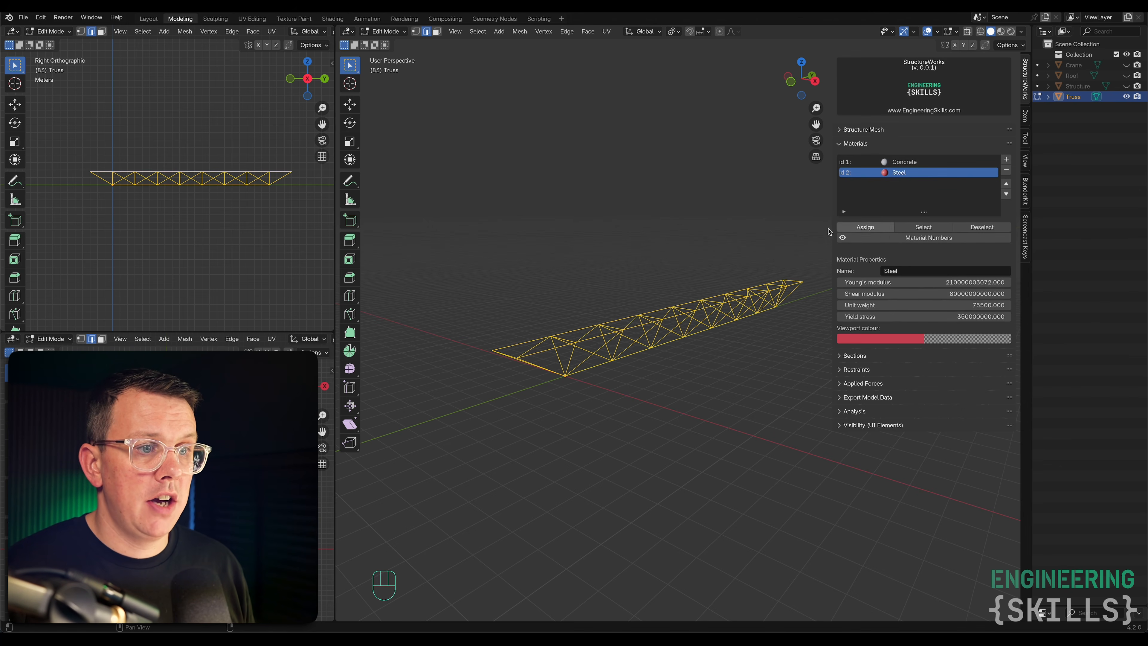
left_click(842, 144)
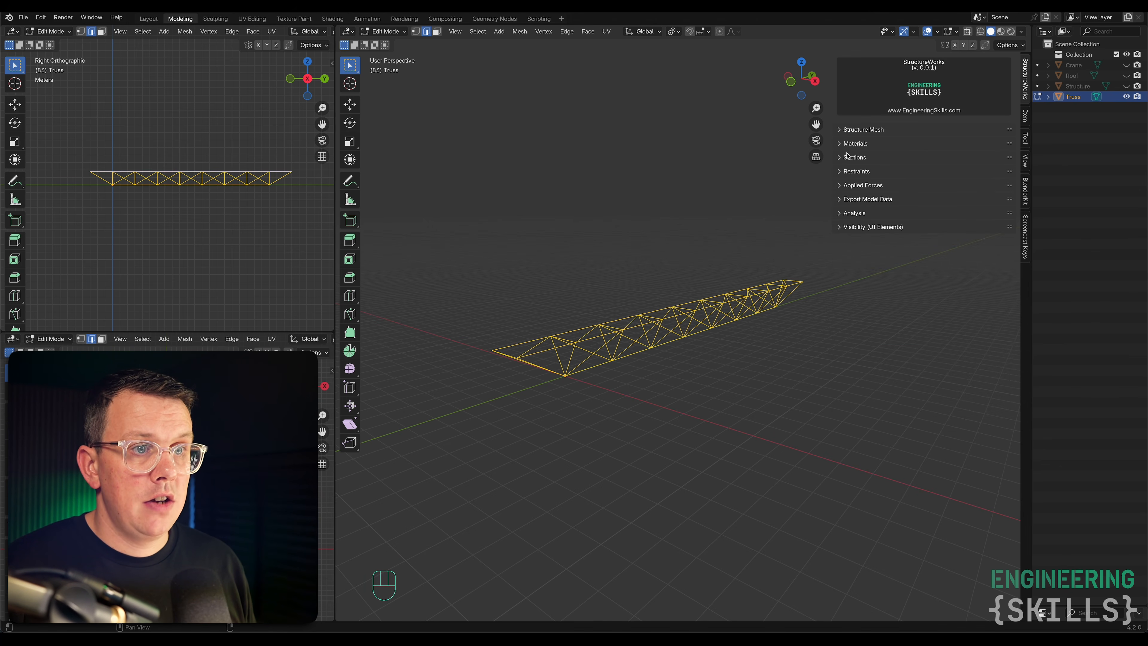
Open the section definitions and check the section numbers on the truss members, hiding the labels again.
left_click(848, 156)
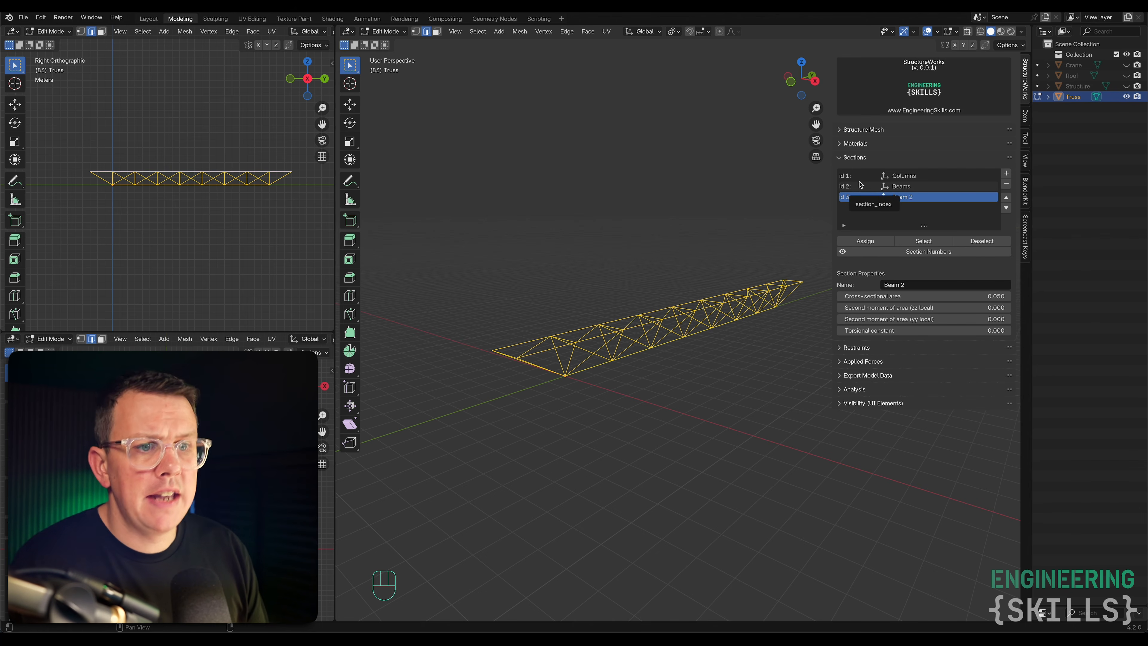
left_click(920, 256)
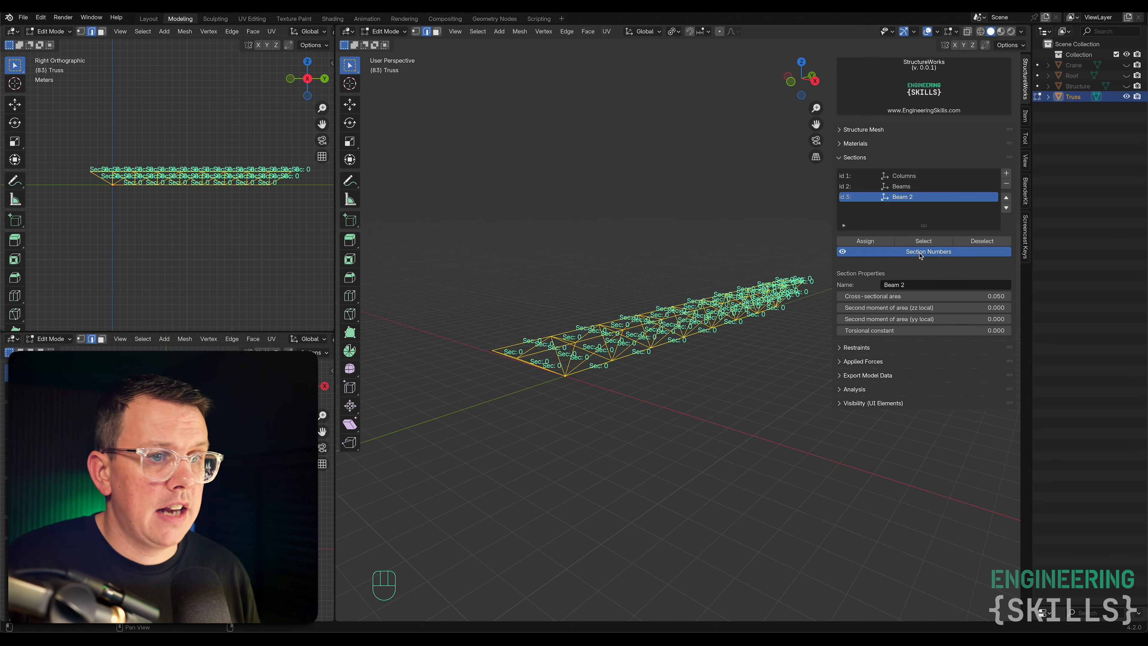
left_click(921, 256)
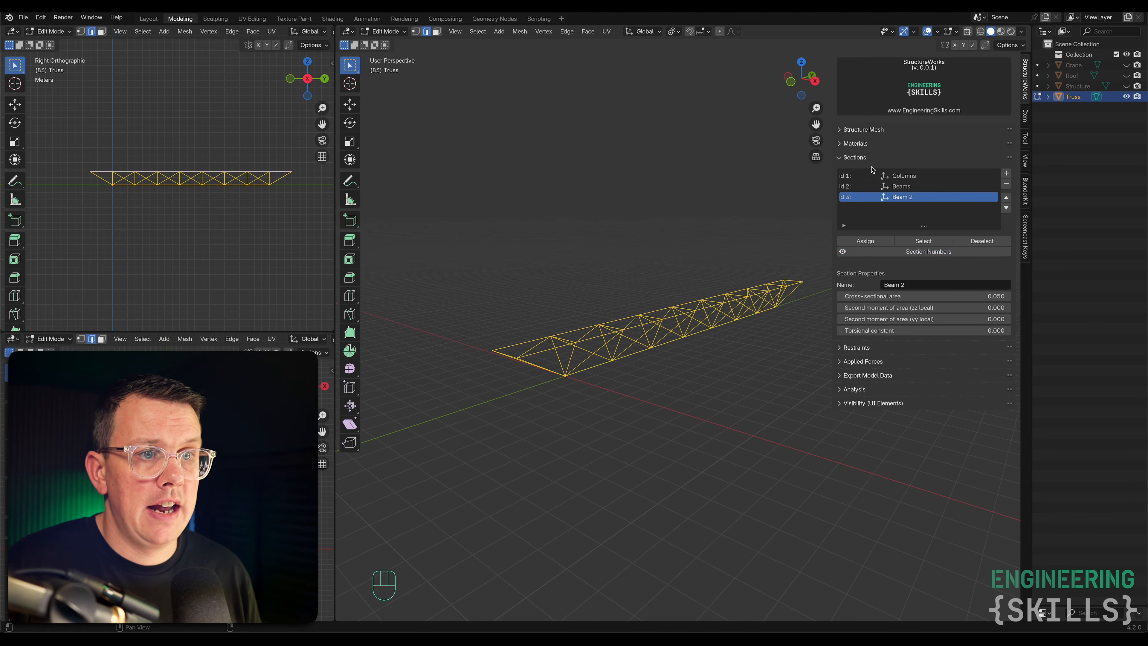
Check the material assignment by showing the material numbers on the truss members, and hide them again.
left_click(860, 145)
left_click(923, 239)
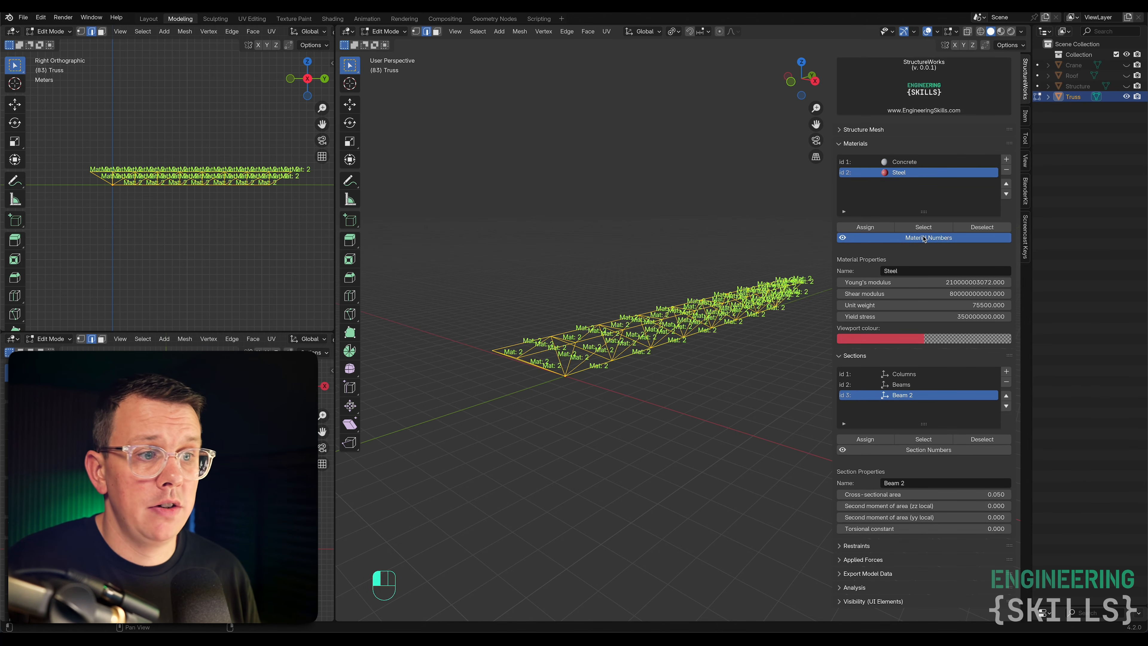
left_click(924, 238)
left_click(858, 143)
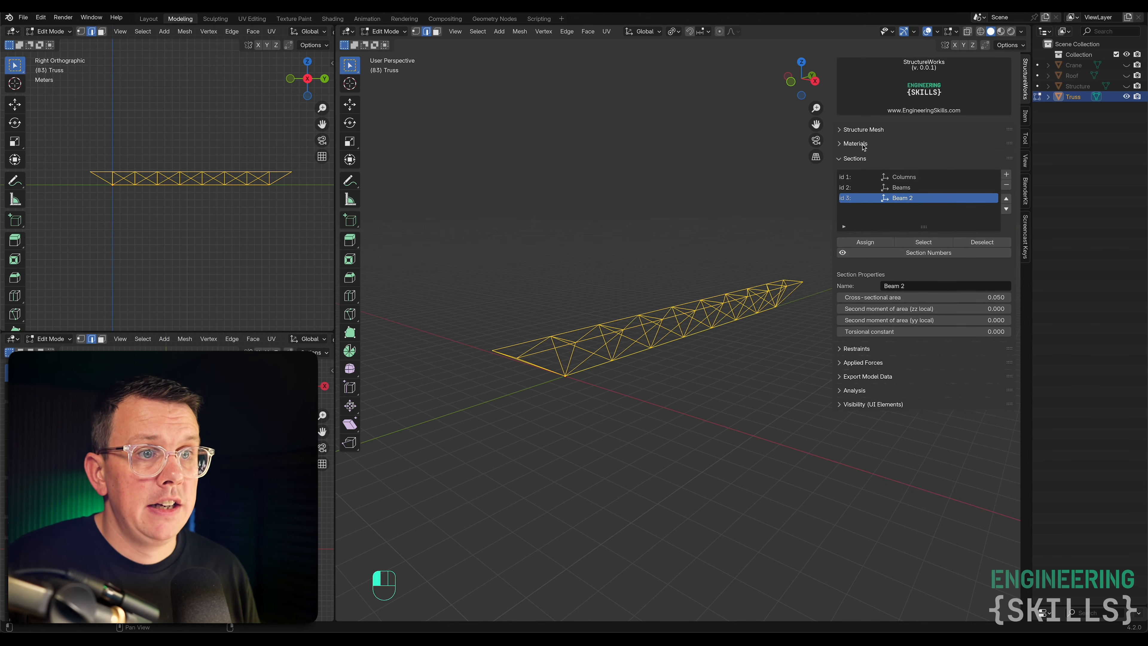
Display the section numbers on the truss members for a closer look at the current assignments.
scroll(714, 280, "up", 2)
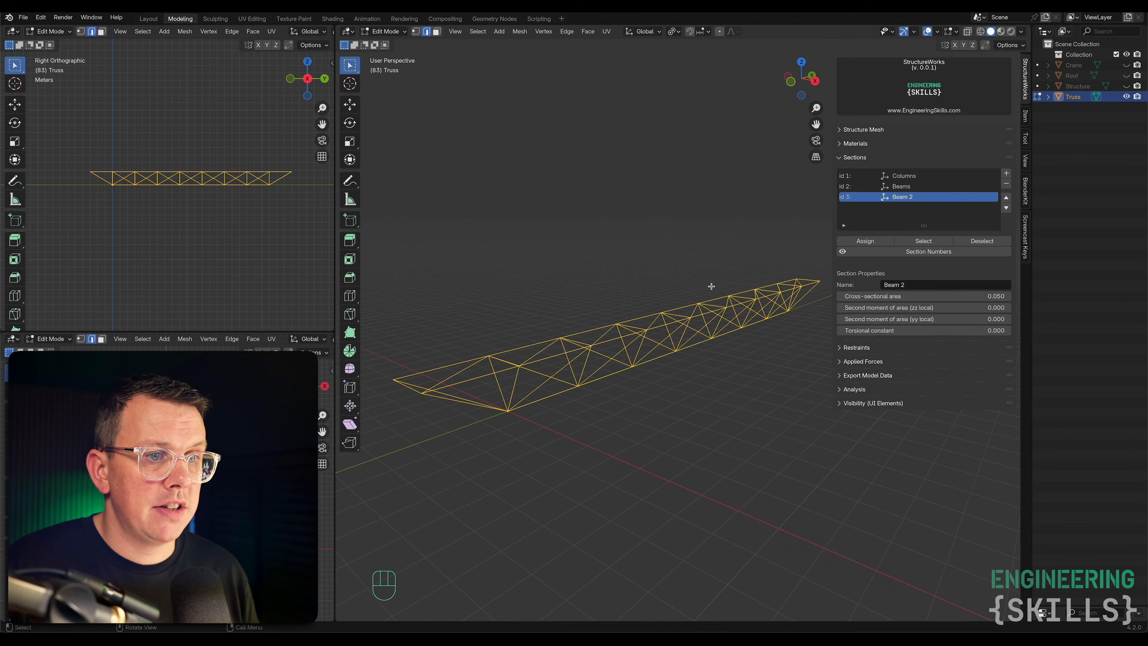
left_click(921, 256)
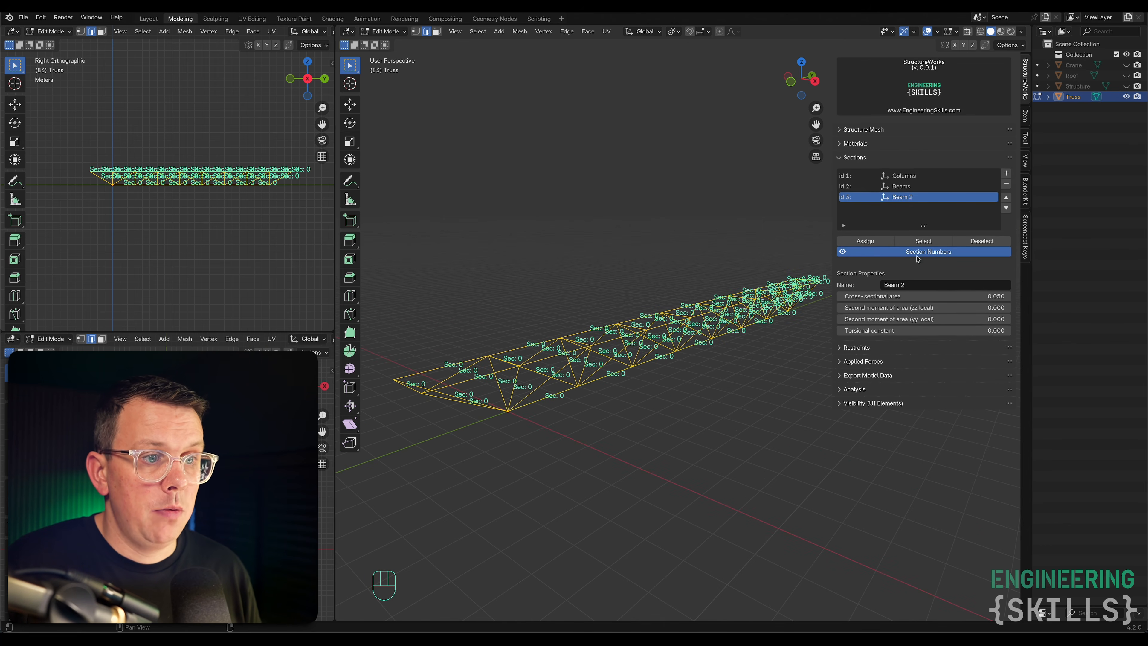
scroll(774, 325, "up", 2)
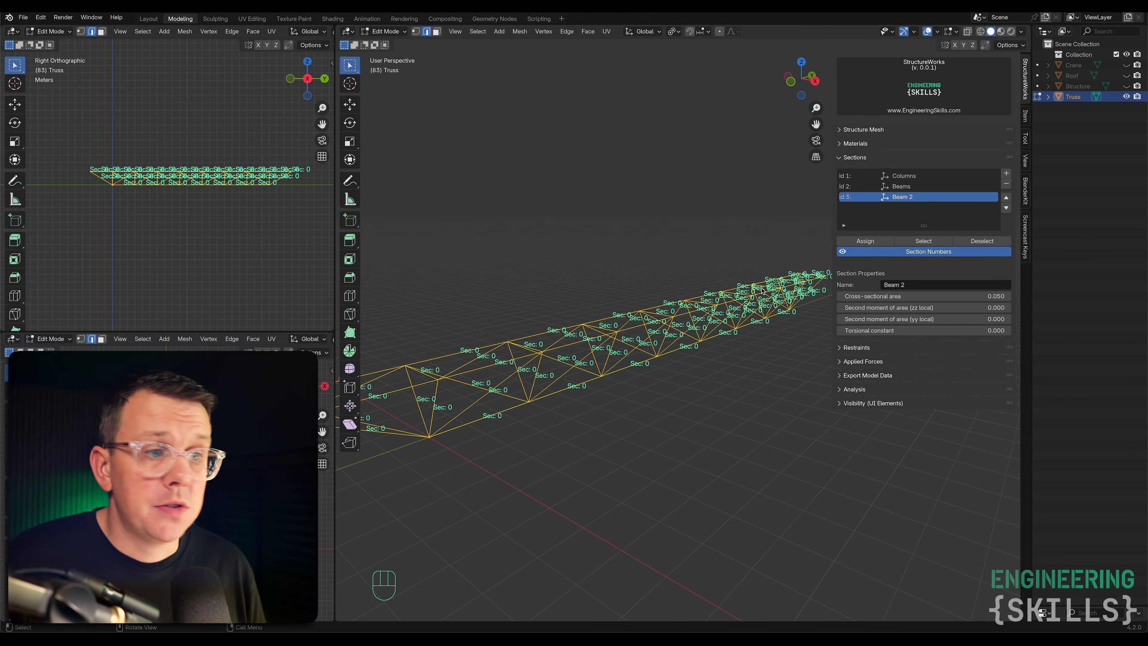
Assign the Beams section to all edges of the truss.
scroll(813, 267, "down", 2)
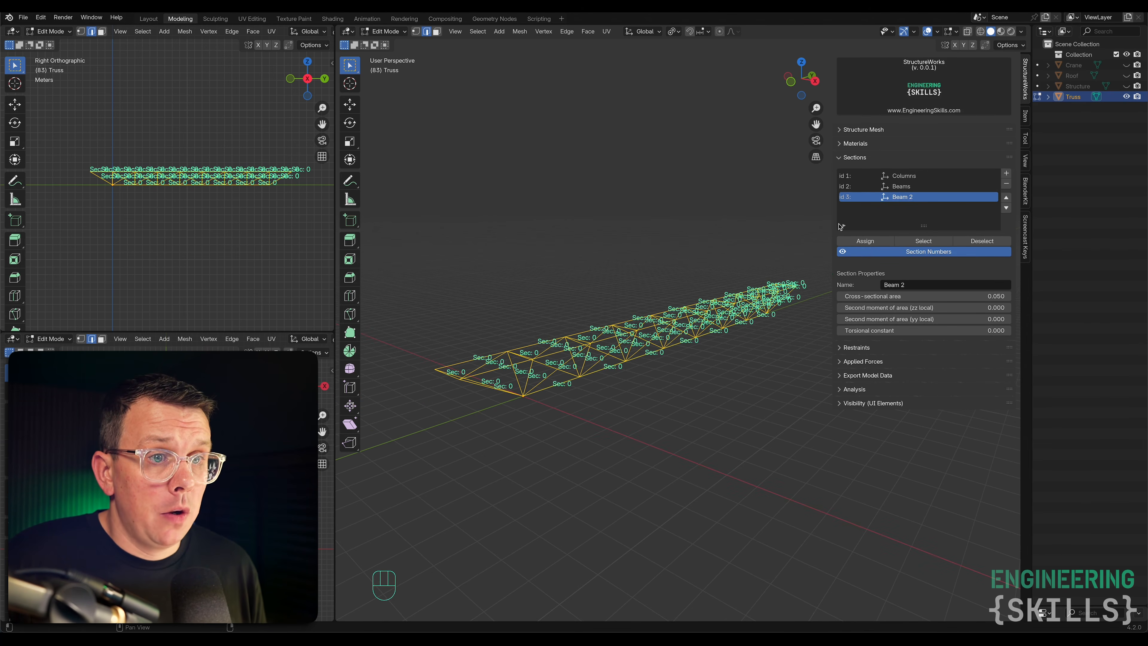
left_click(908, 187)
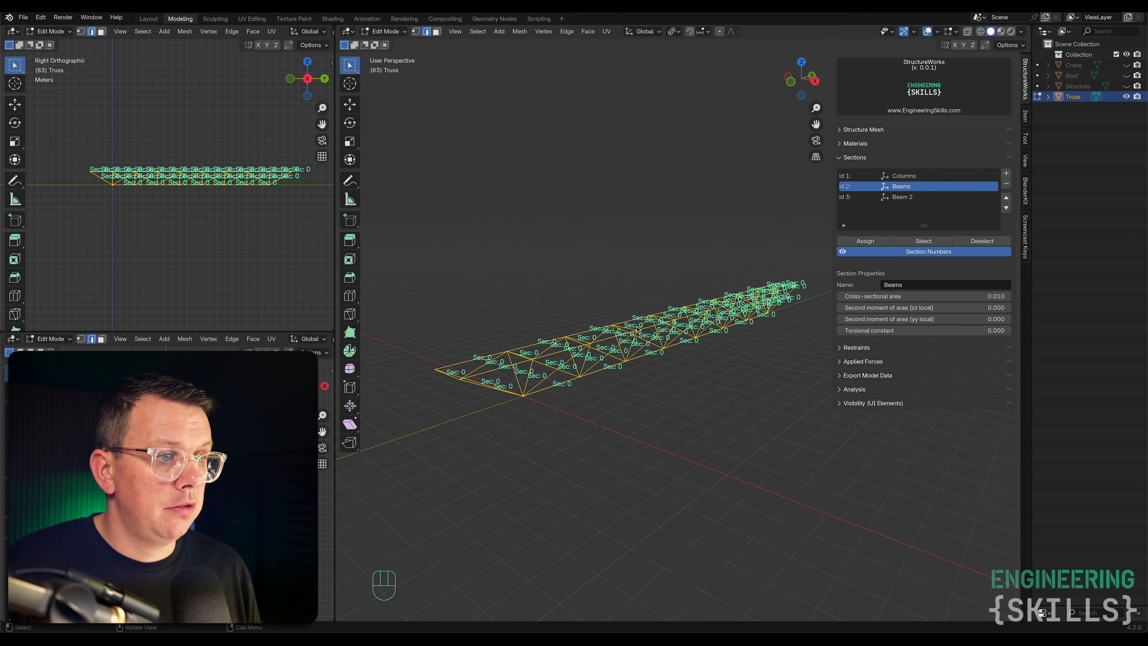
left_click(978, 253)
key("alt+a")
key("a")
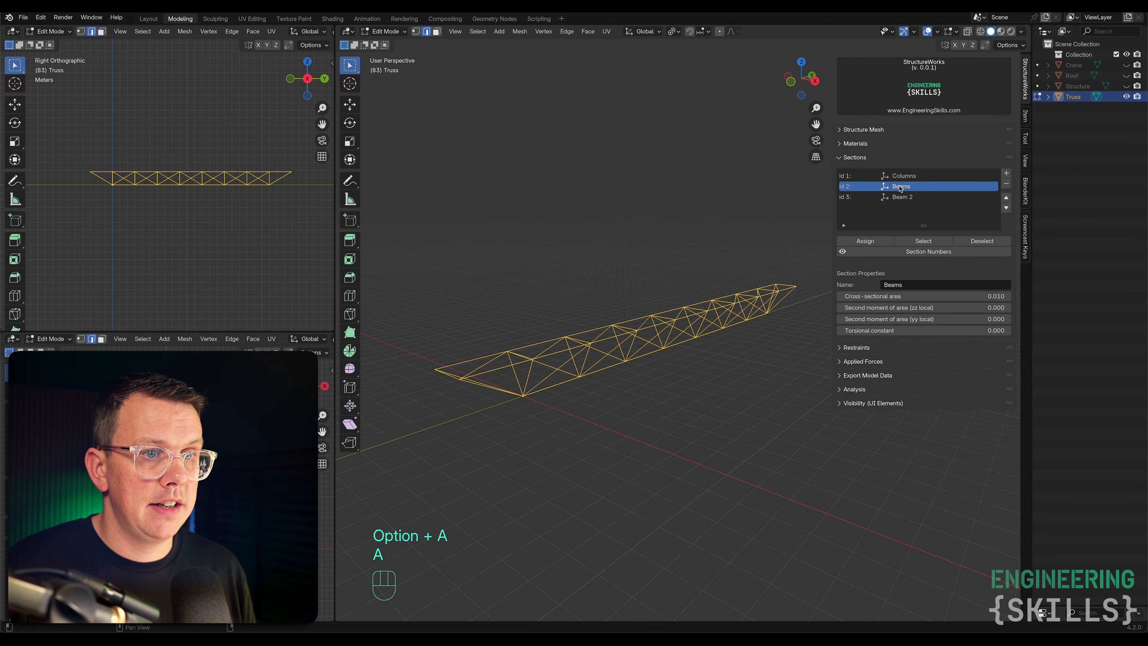
left_click(887, 243)
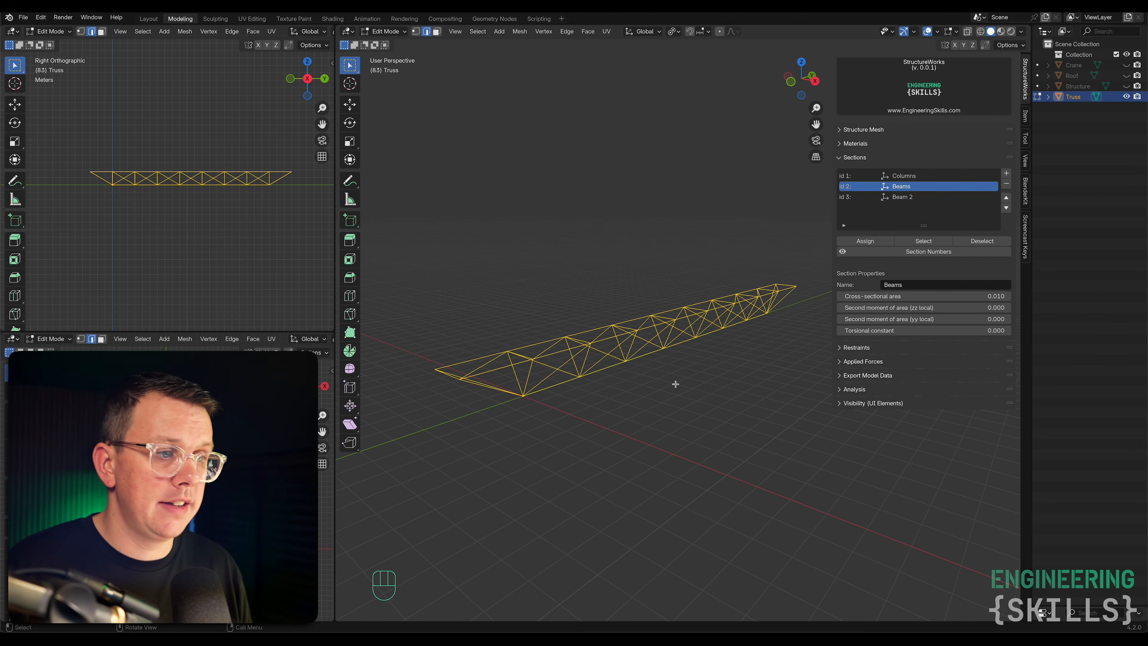
Check the section assignment by showing the section numbers on the truss members, then hide them and collapse the section definitions.
left_click(953, 252)
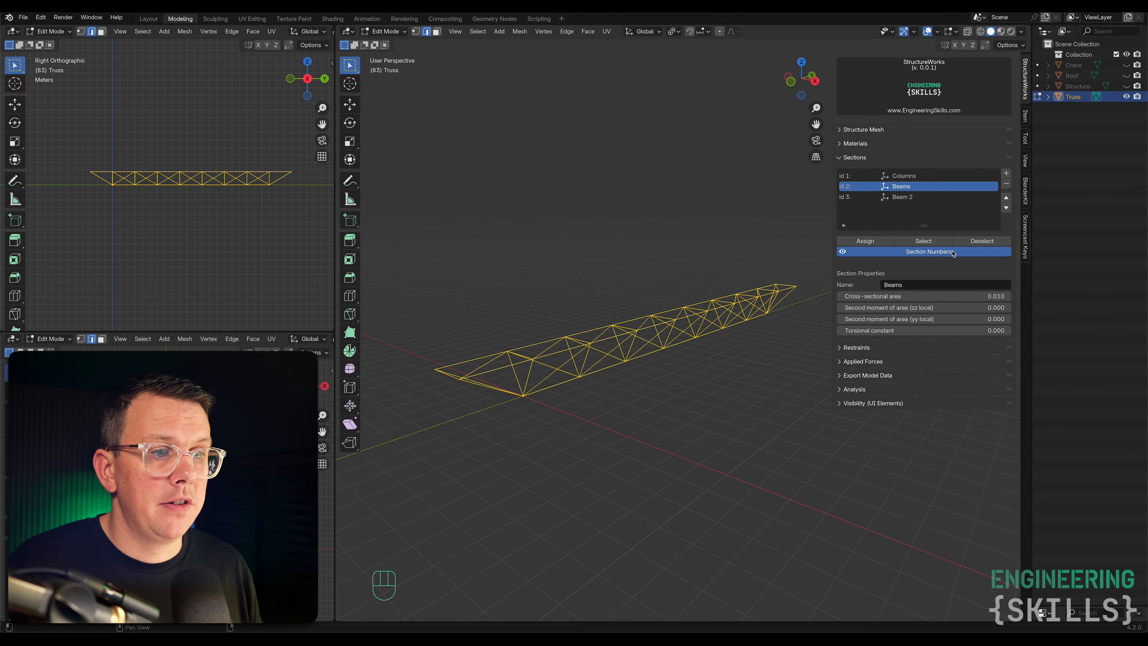
scroll(738, 337, "up", 1)
scroll(738, 337, "up", 2)
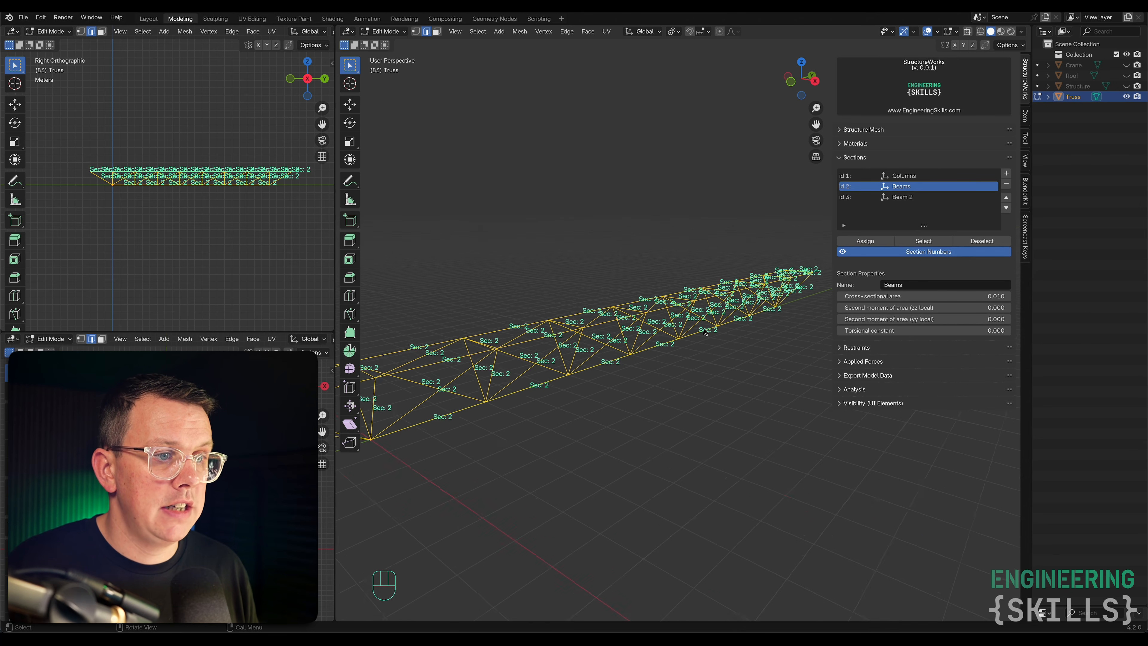
left_click(949, 252)
left_click(842, 158)
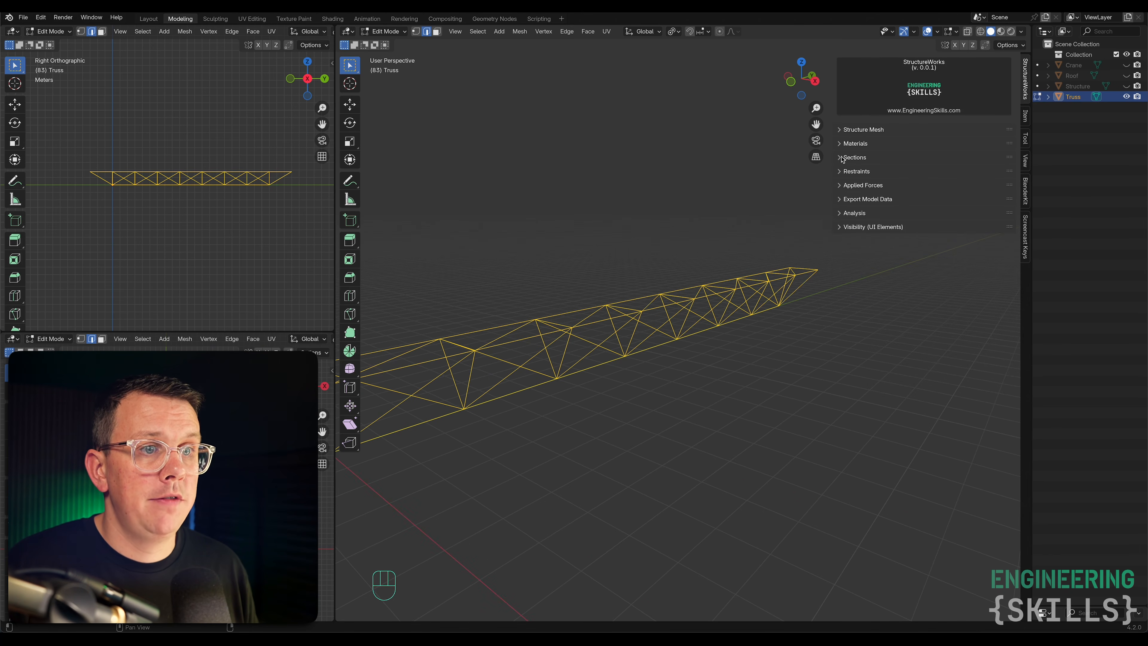
Select the four end nodes of the truss in vertex selection and add restraints in Ux, Uy and Uz to them.
left_click(857, 170)
middle_click_drag(658, 290, 710, 314)
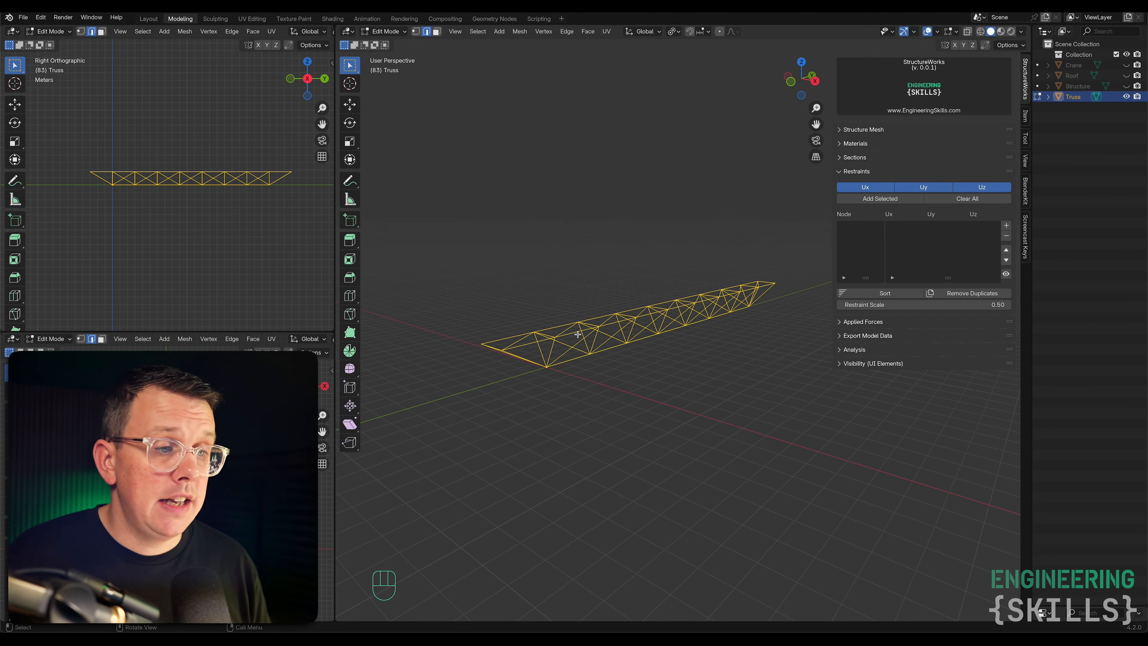
key("Tab")
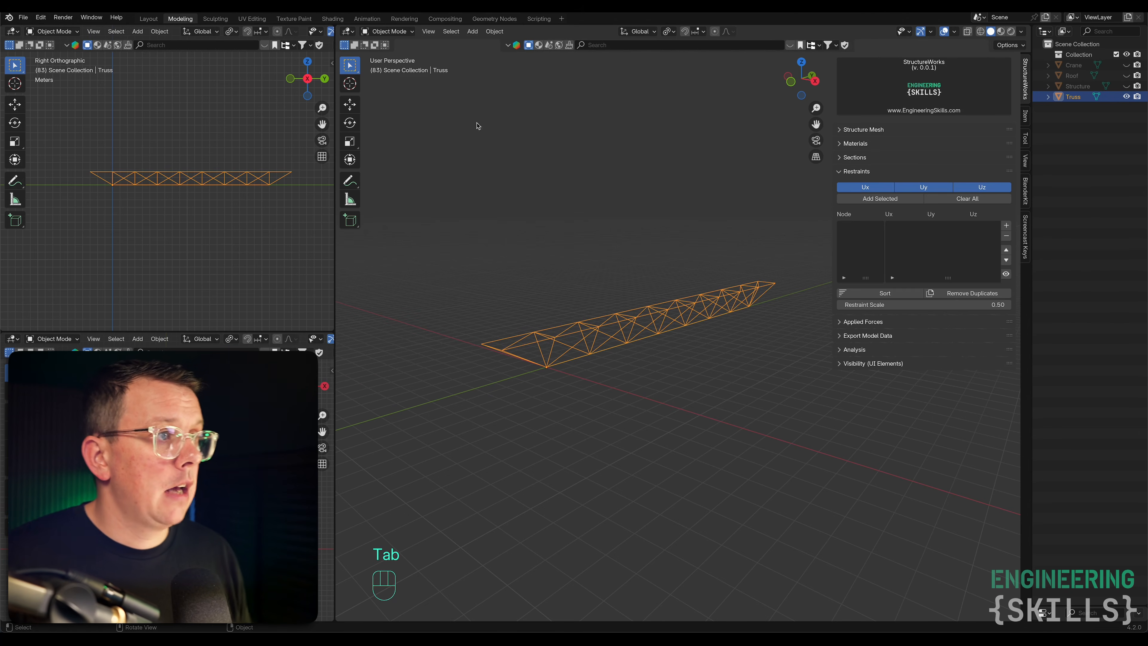
key("Tab")
key("Tab")
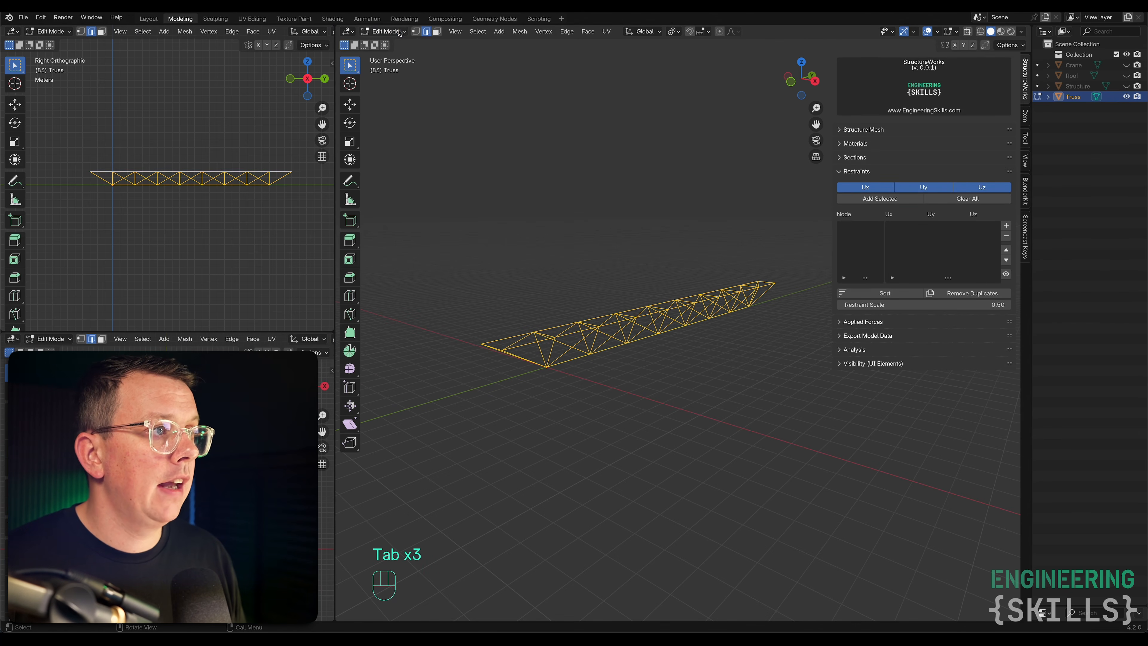
middle_click_drag(548, 380, 617, 408)
left_click(579, 382)
left_click(611, 394, "shift")
scroll(520, 365, "down", 3)
scroll(742, 274, "up", 5)
left_click(643, 295, "shift")
left_click(663, 300, "shift")
scroll(743, 294, "down", 1)
middle_click_drag(670, 311, 738, 284)
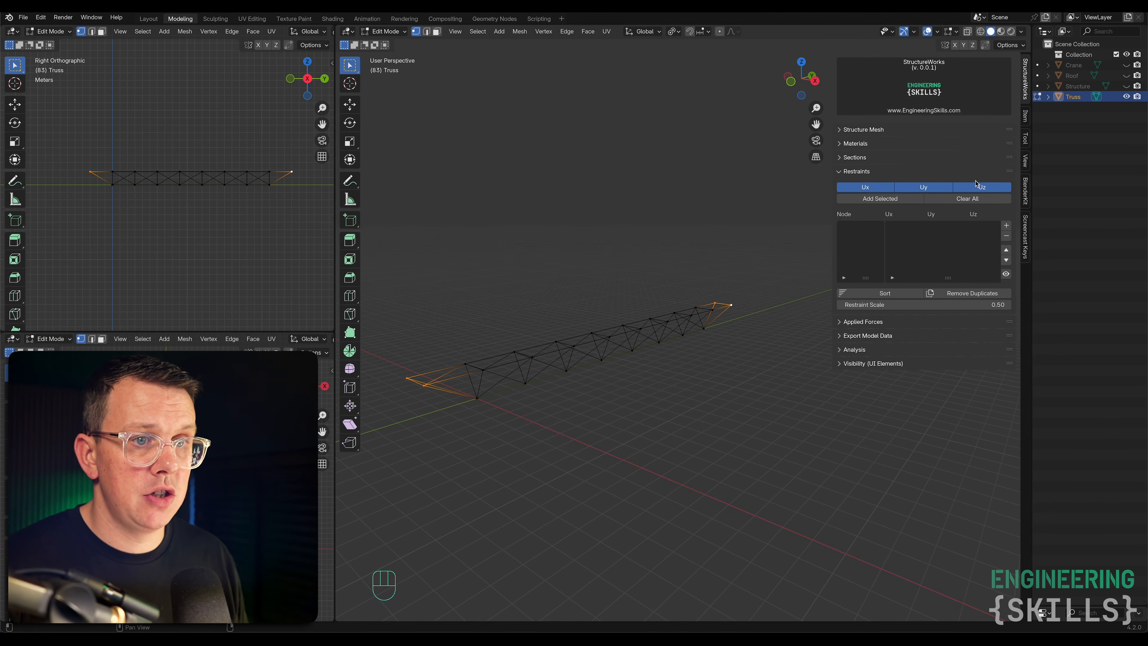
left_click(898, 200)
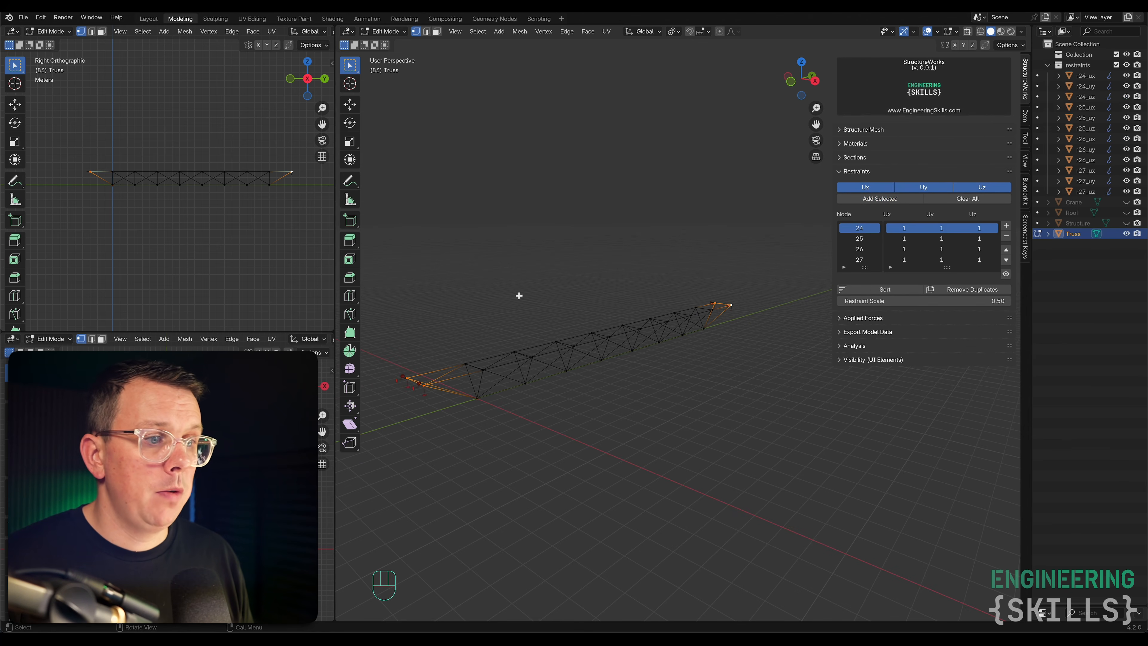
Inspect the end restraint symbols, trying a restraint scale of 2 in Object Mode and returning it to 0.5.
scroll(395, 388, "up", 4)
middle_click_drag(434, 373, 448, 369)
scroll(433, 367, "down", 4)
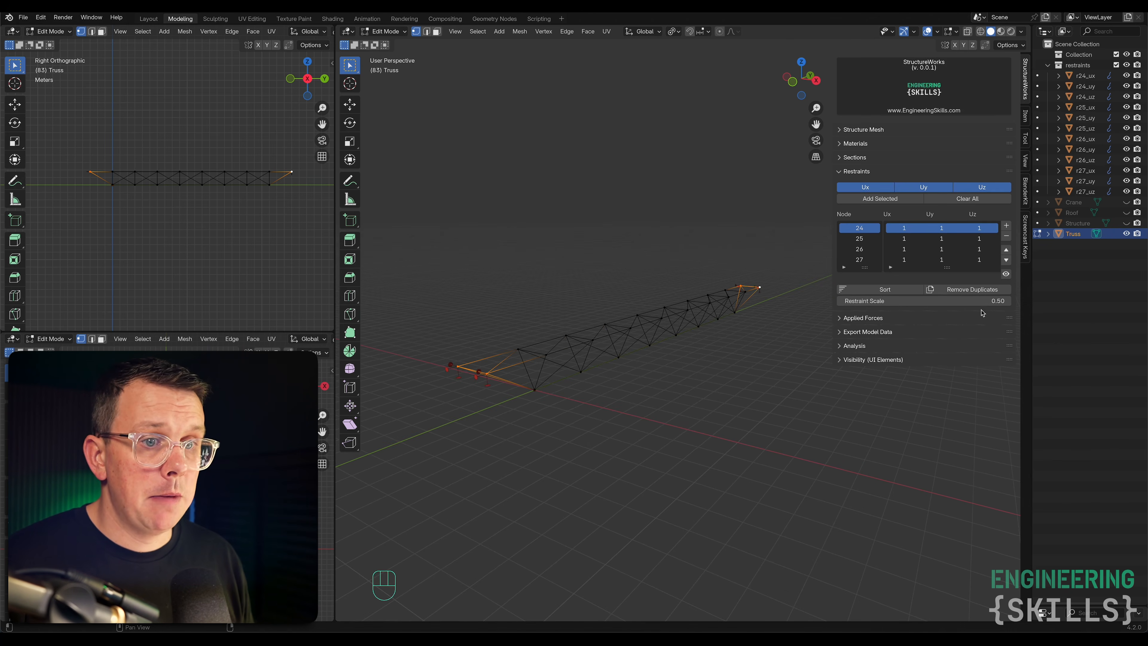
key("Tab")
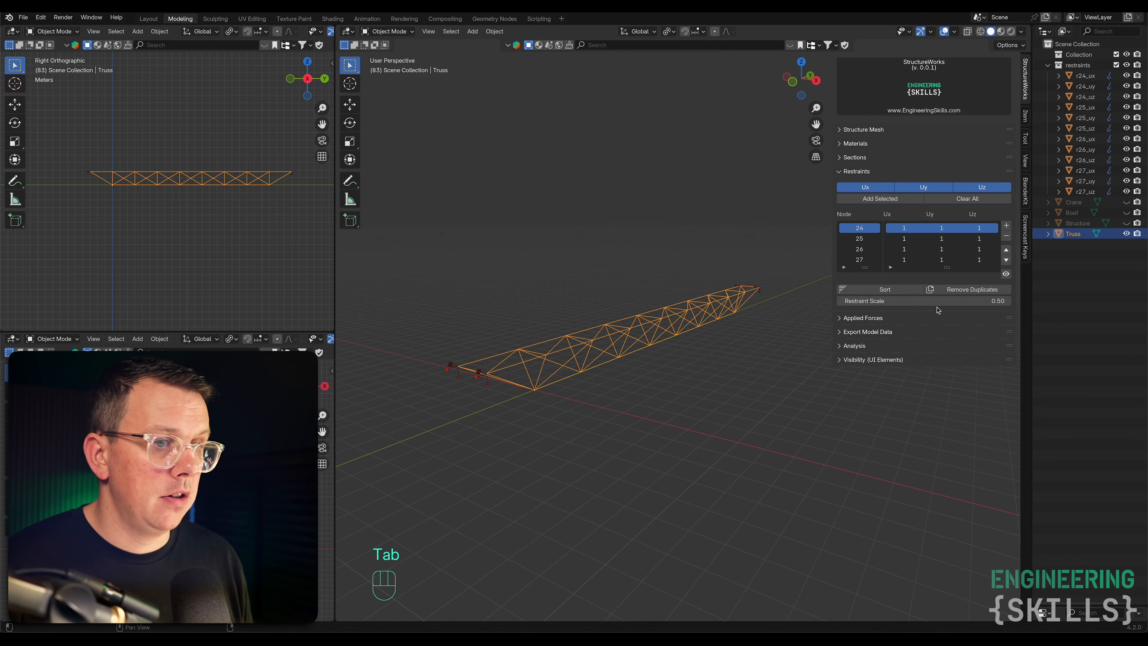
left_click(960, 300)
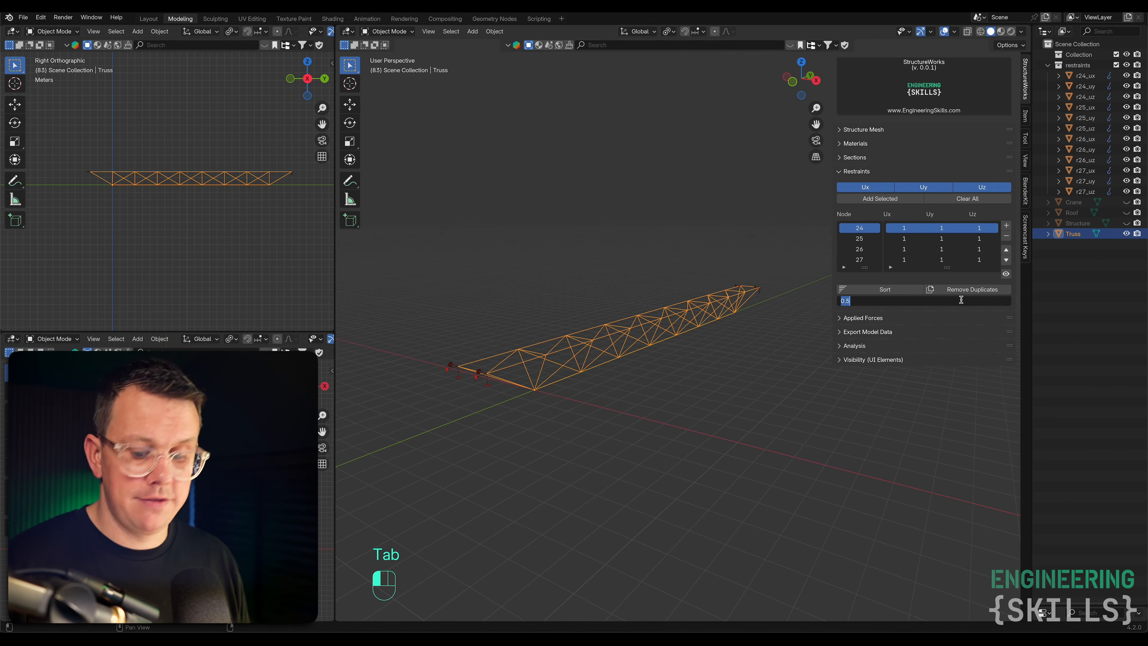
type("2")
key("Return")
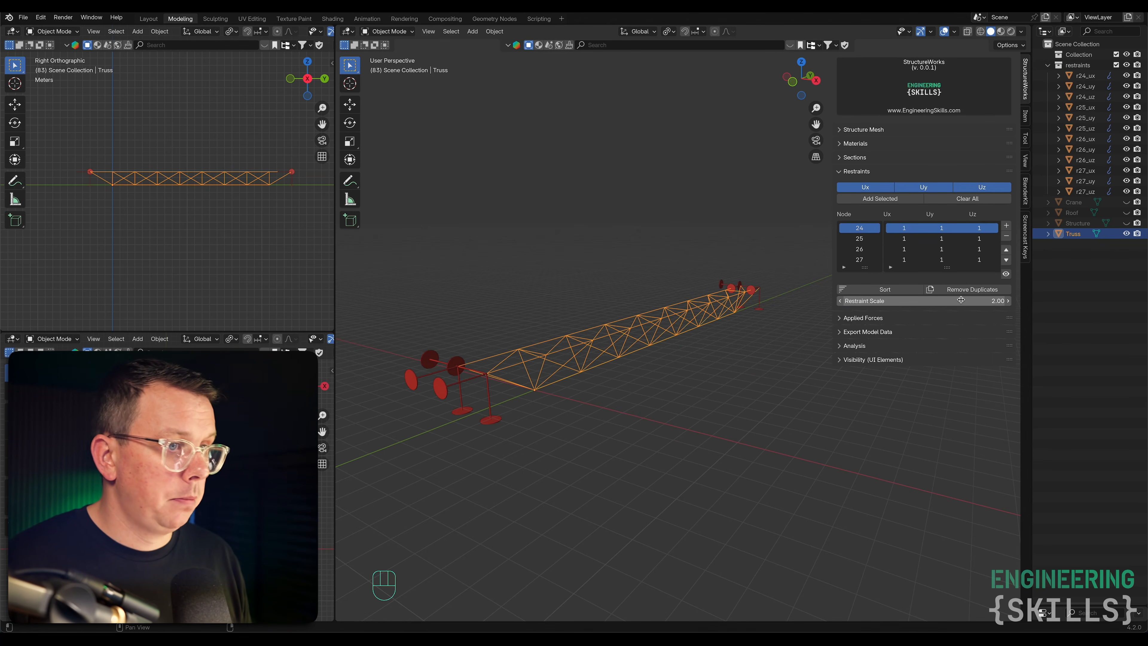
left_click(961, 300)
type("0.5")
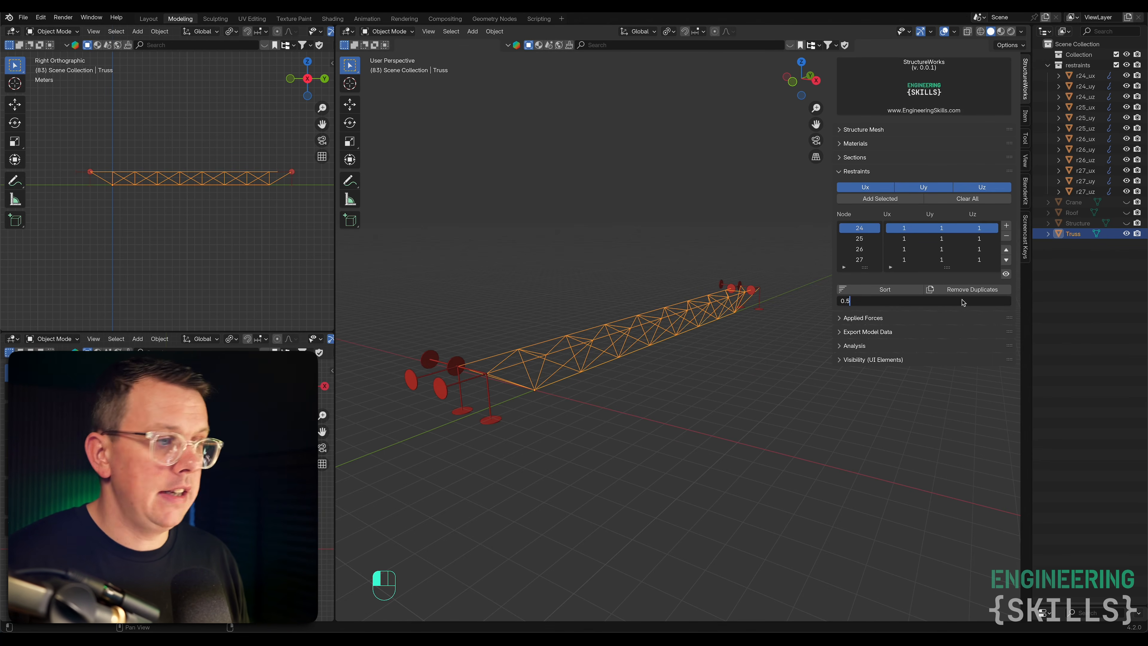
key("Return")
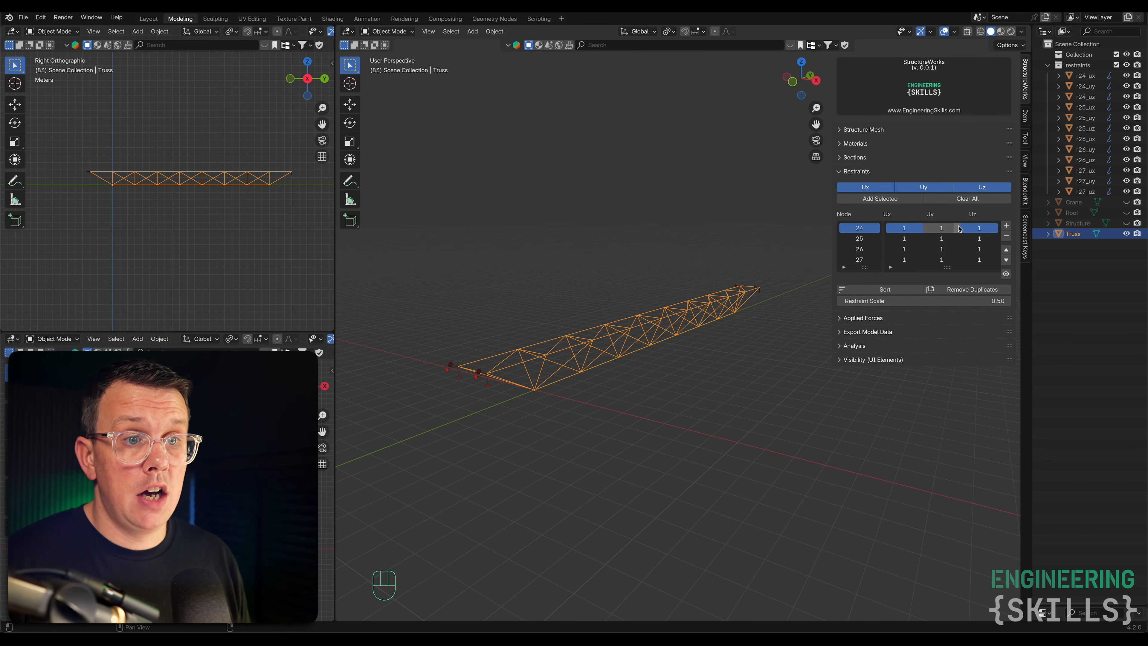
Open the structure mesh settings and show the node numbers on the truss to identify the restrained nodes, hiding them again.
middle_click_drag(776, 266, 892, 234)
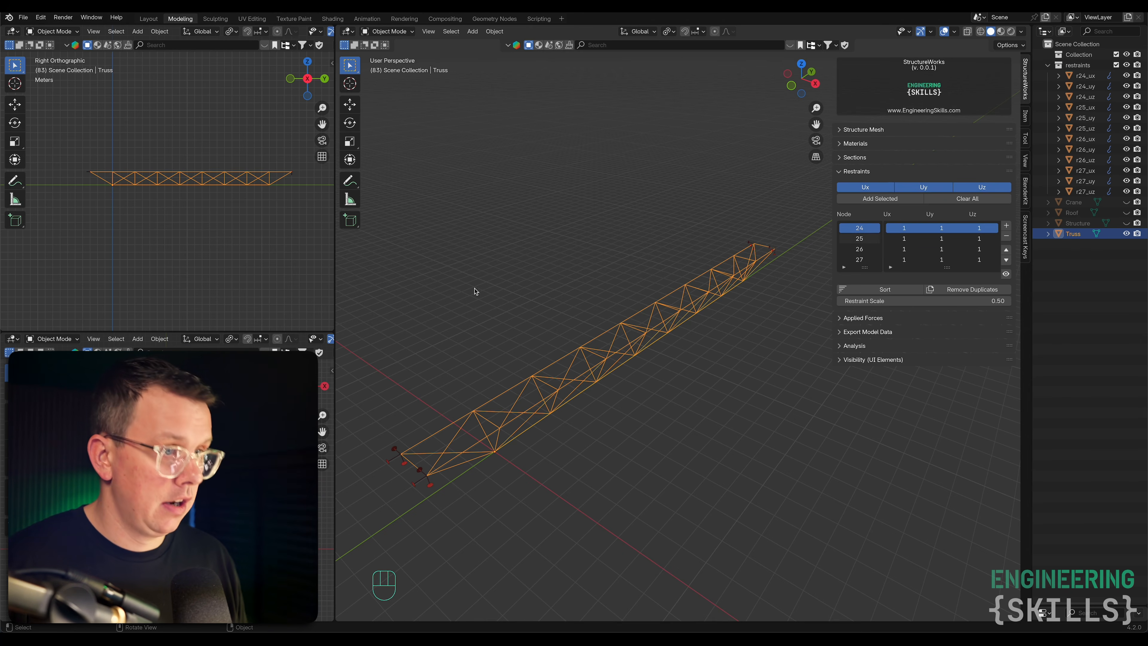
left_click(877, 135)
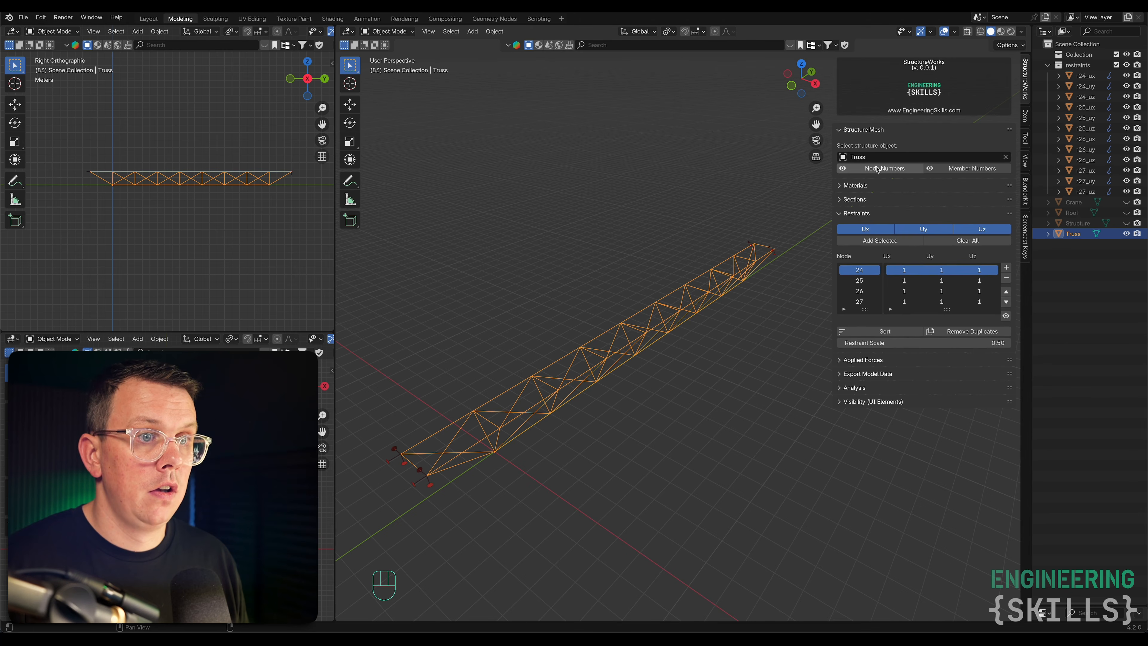
left_click(867, 171)
left_click(866, 172)
Try releasing the Ux restraint of node 24 at the truss end and restore it.
scroll(812, 263, "up", 5)
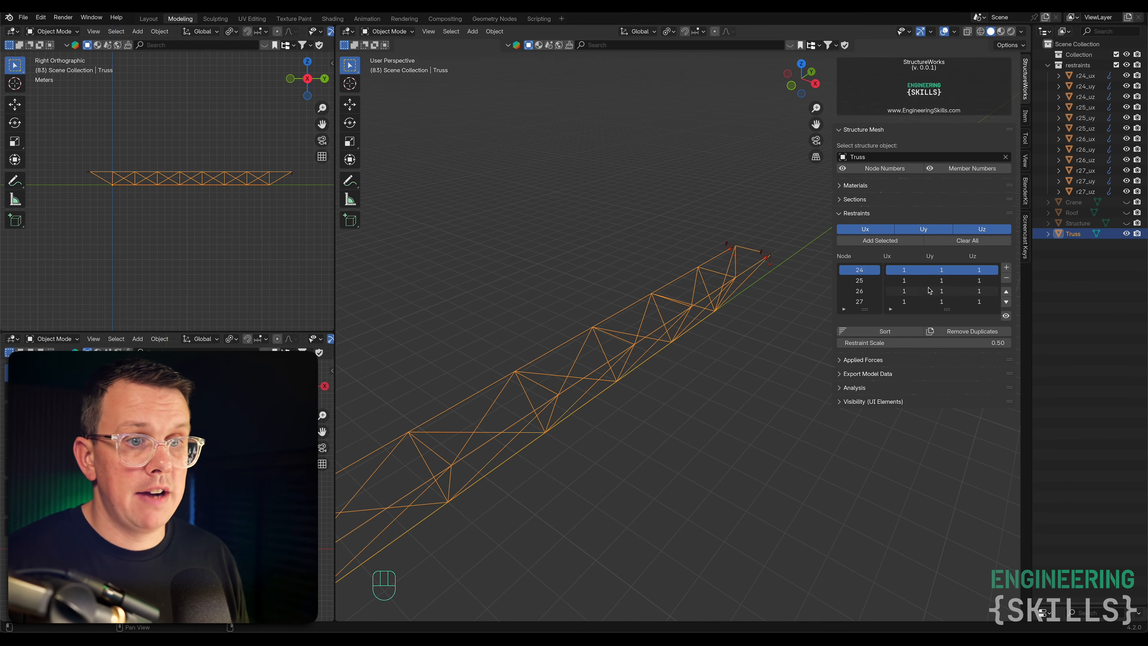
left_click(890, 270)
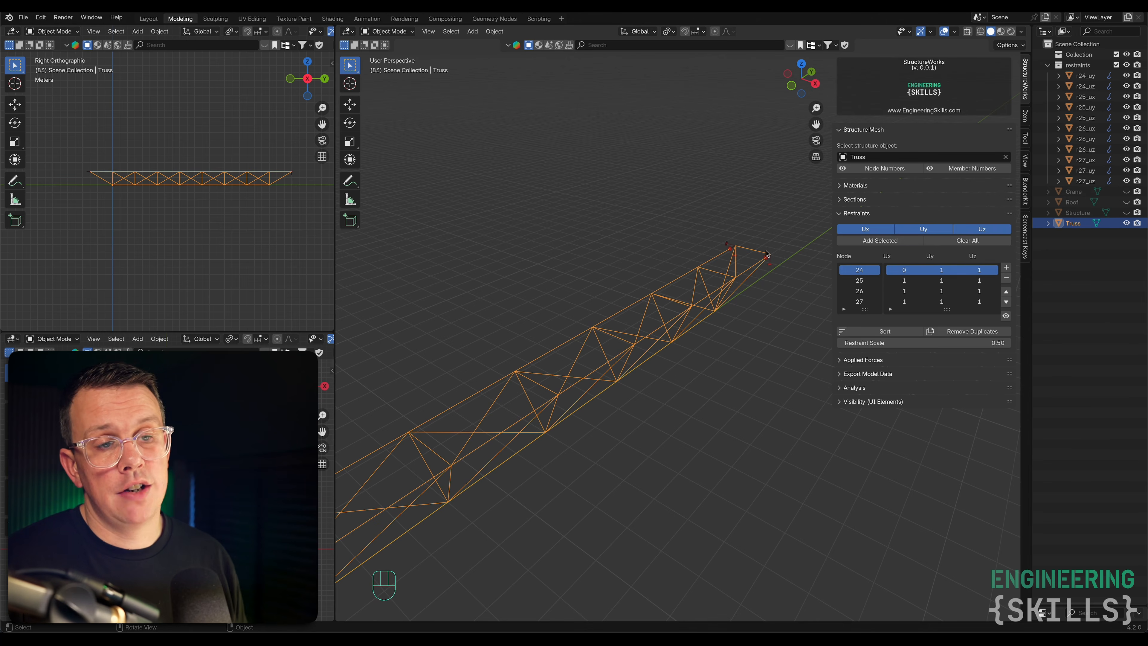
left_click(922, 274)
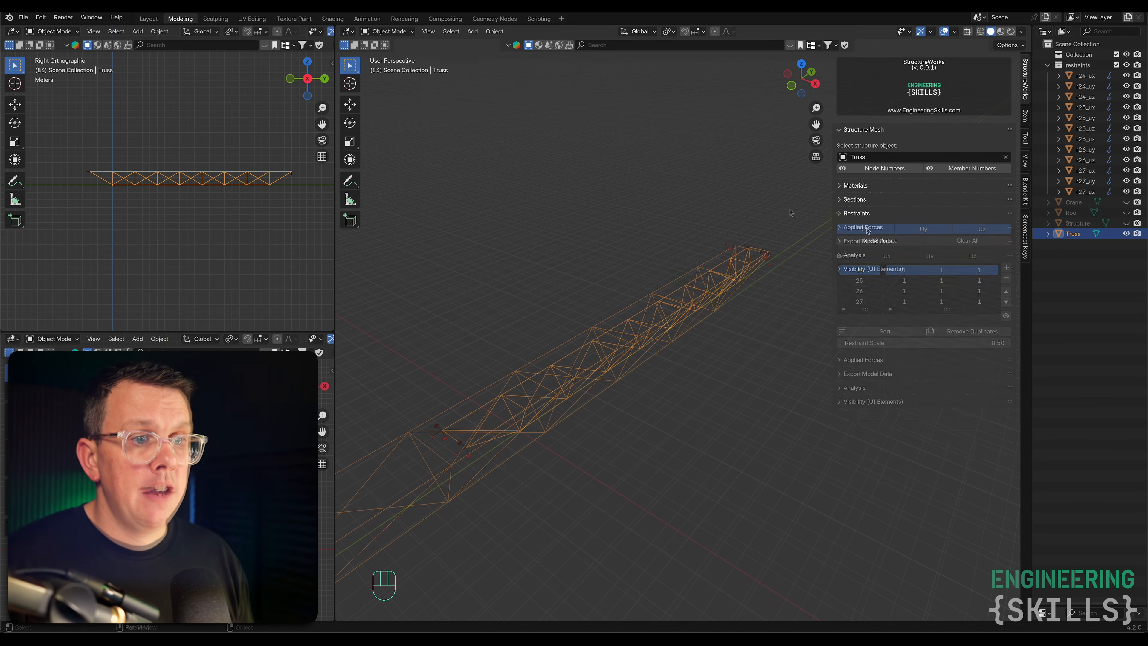
Select the eight bottom chord nodes in Edit Mode and add an external force with Fz of -5000 to them.
left_click(868, 228)
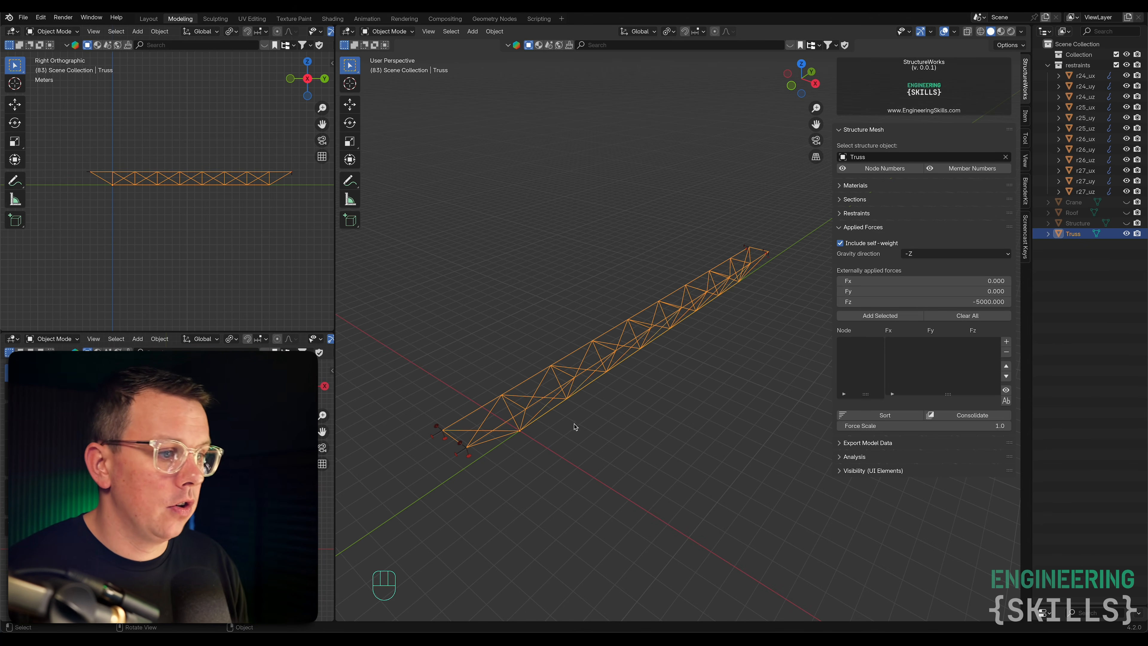
middle_click_drag(560, 423, 515, 392)
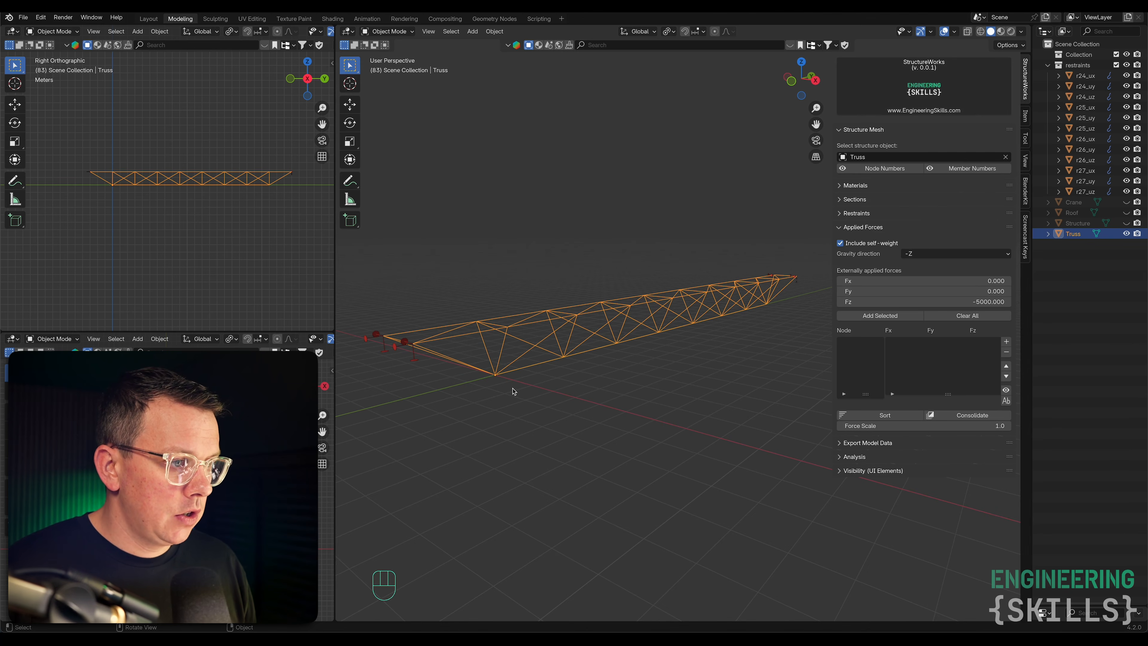
key("Tab")
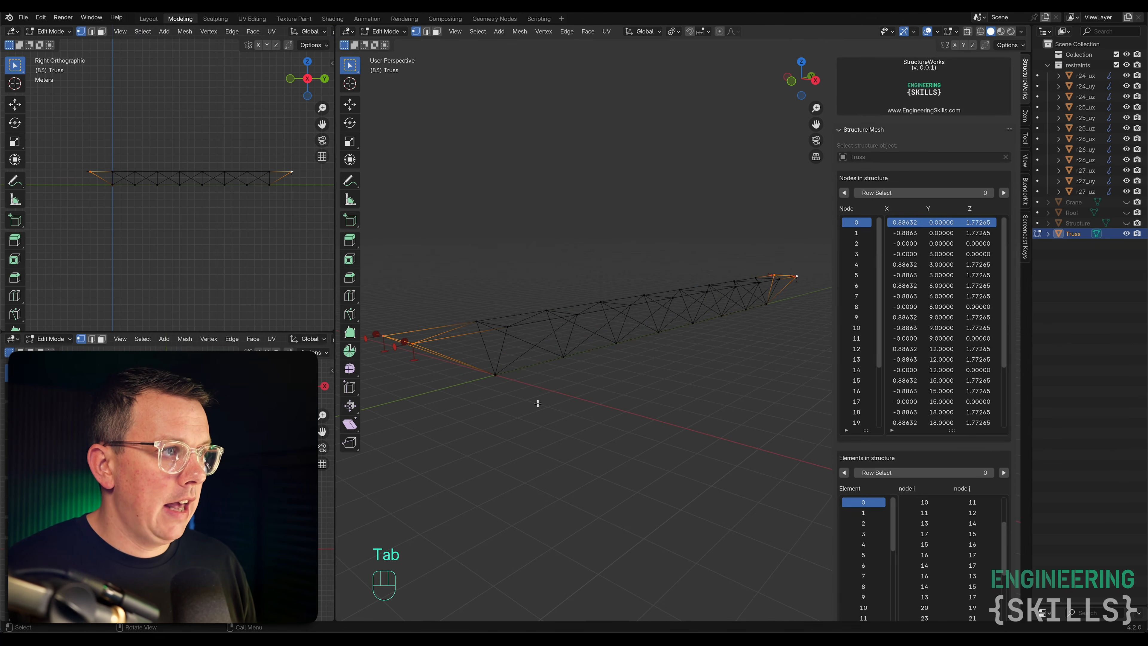
left_click(618, 341, "shift")
left_click(570, 357, "shift")
left_click(661, 331, "shift")
left_click(694, 321, "shift")
left_click(723, 314, "shift")
left_click(751, 309, "shift")
left_click(763, 309, "shift")
middle_click_drag(764, 309, 507, 383)
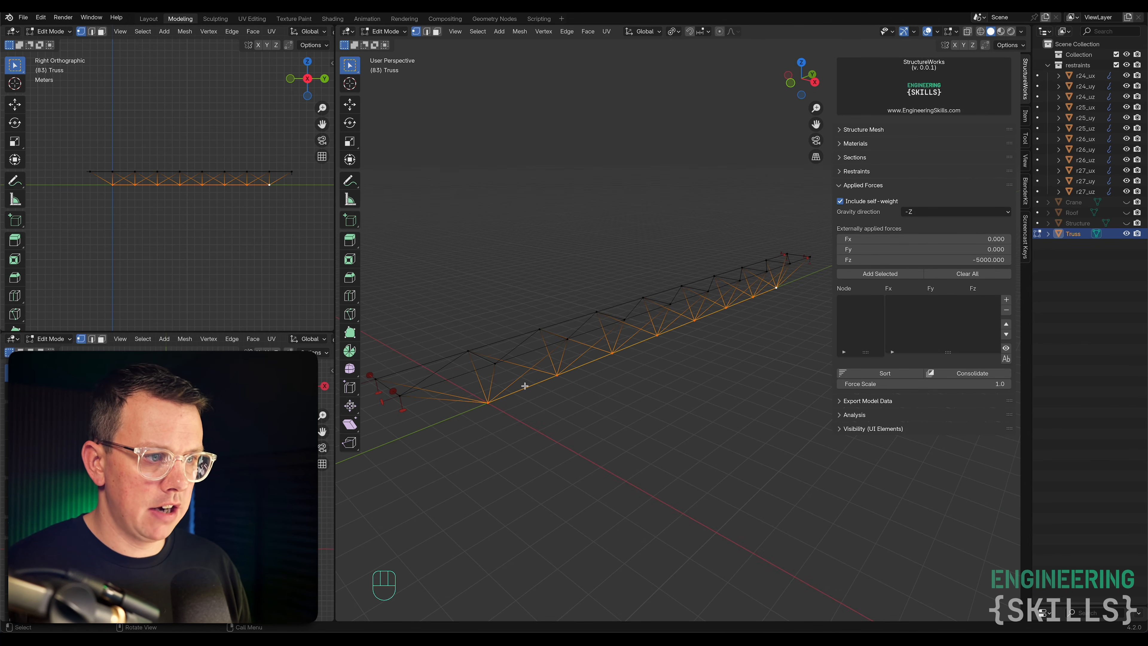
left_click(895, 274)
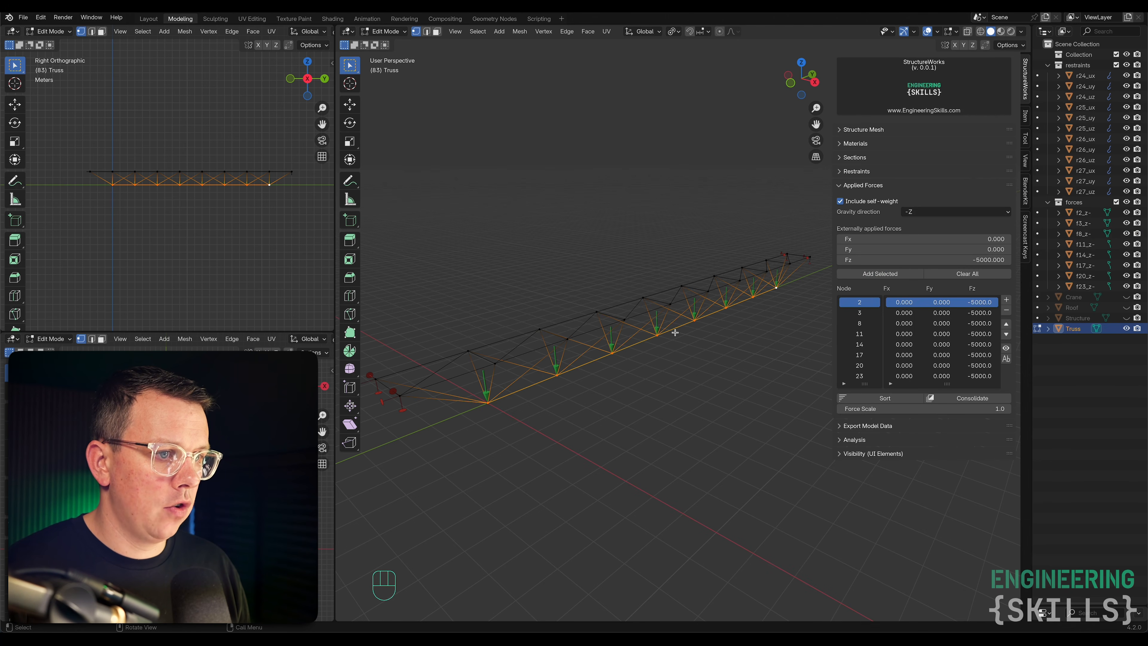
Select the eight interior top chord nodes along the negative X side of the truss.
left_click(466, 350)
left_click(539, 329, "shift")
left_click(597, 312, "shift")
left_click(643, 298, "shift")
left_click(683, 286, "shift")
left_click(714, 276, "shift")
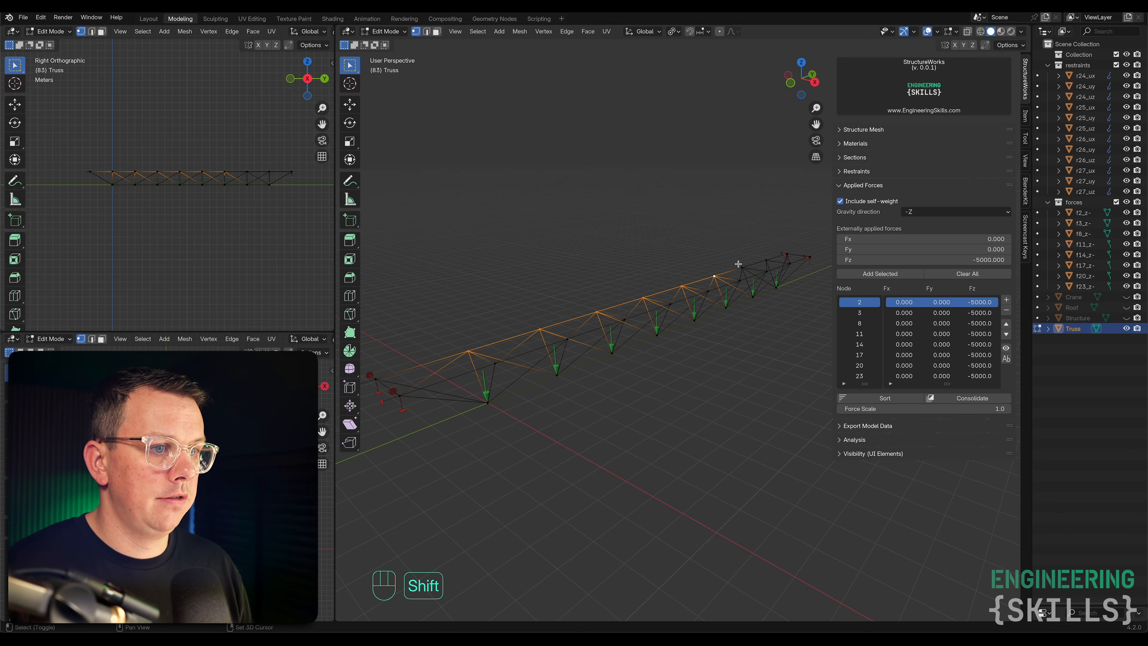
left_click(742, 267, "shift")
left_click(767, 260, "shift")
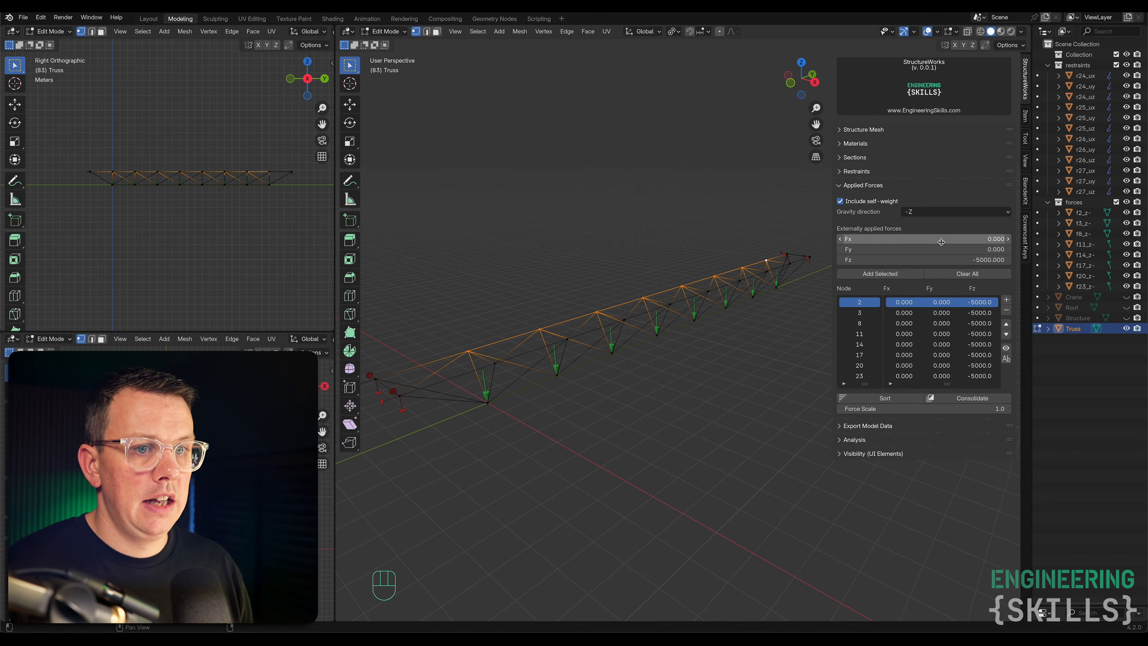
Set the externally applied force to 2000 for Fx and 0 for Fz.
left_click(901, 255)
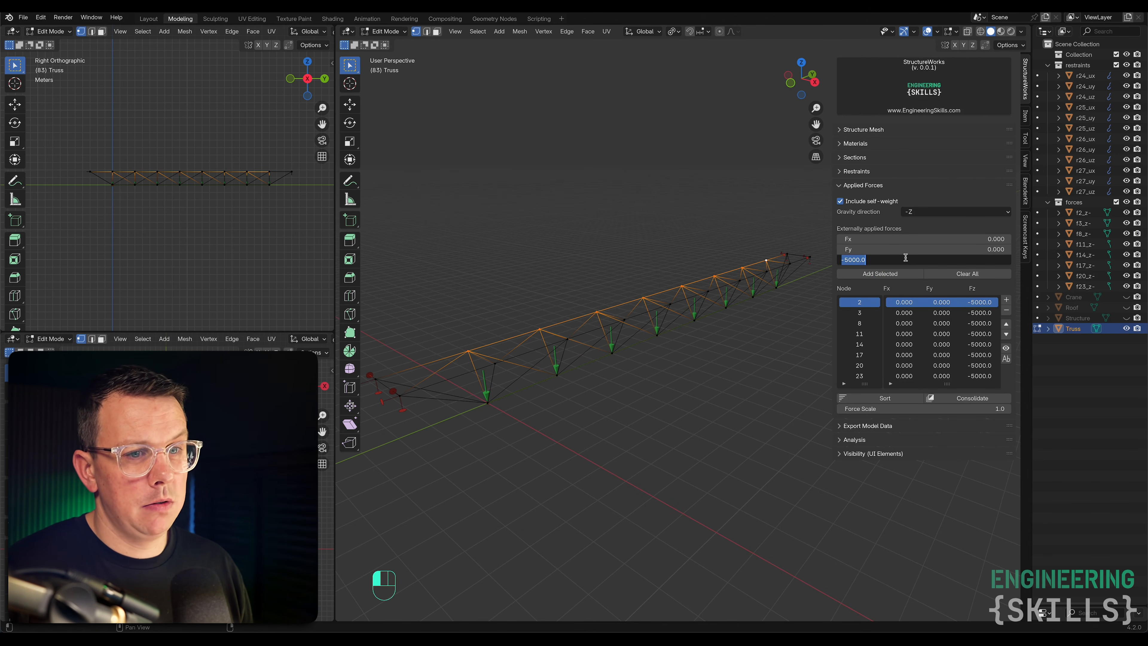
type("0")
key("Return")
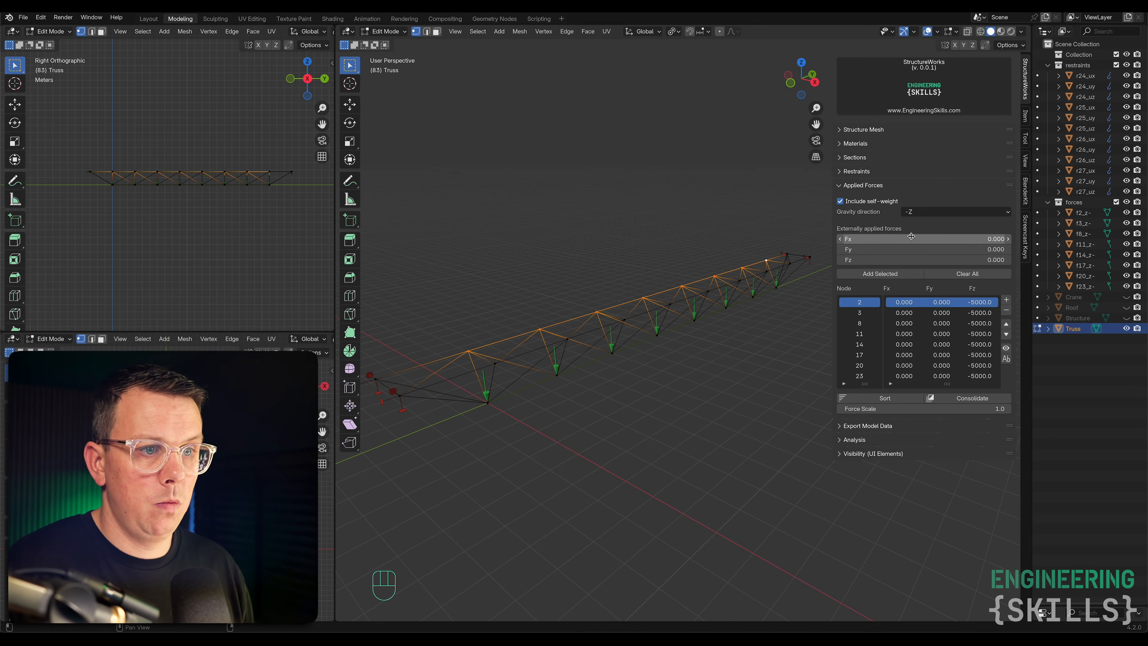
left_click(912, 239)
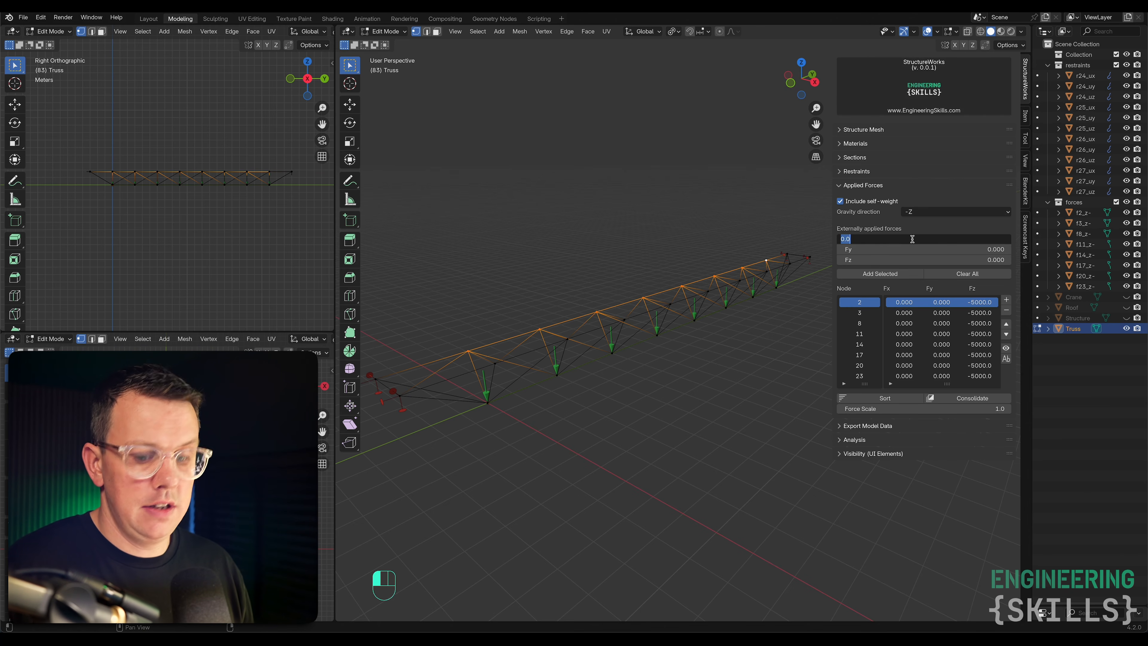
type("2")
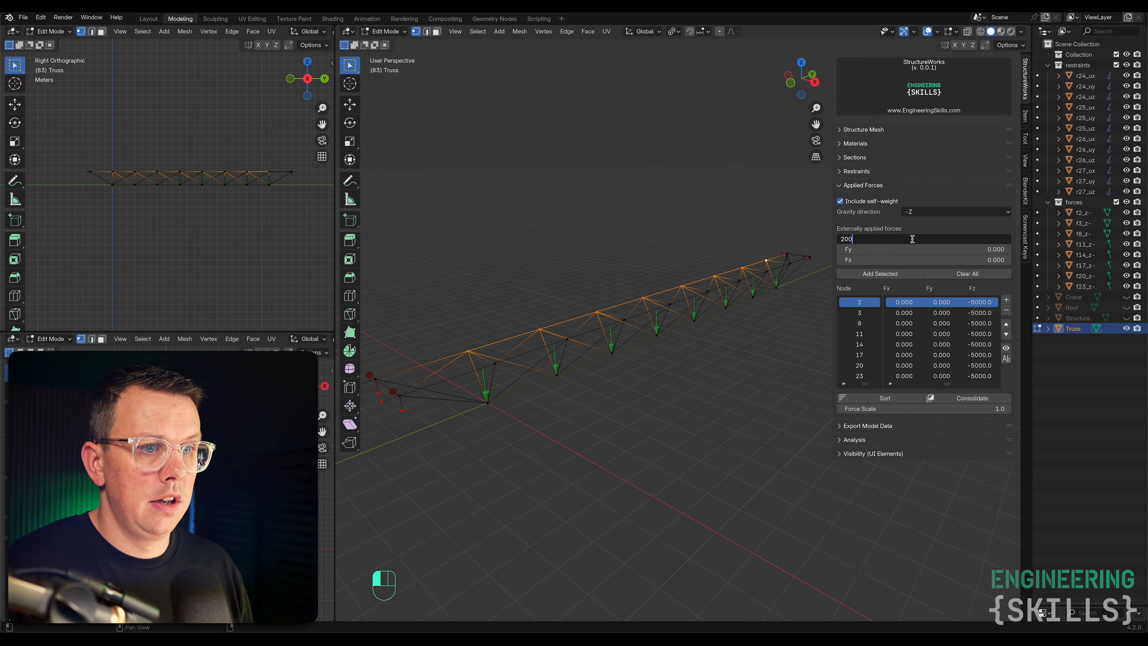
type("000")
key("Return")
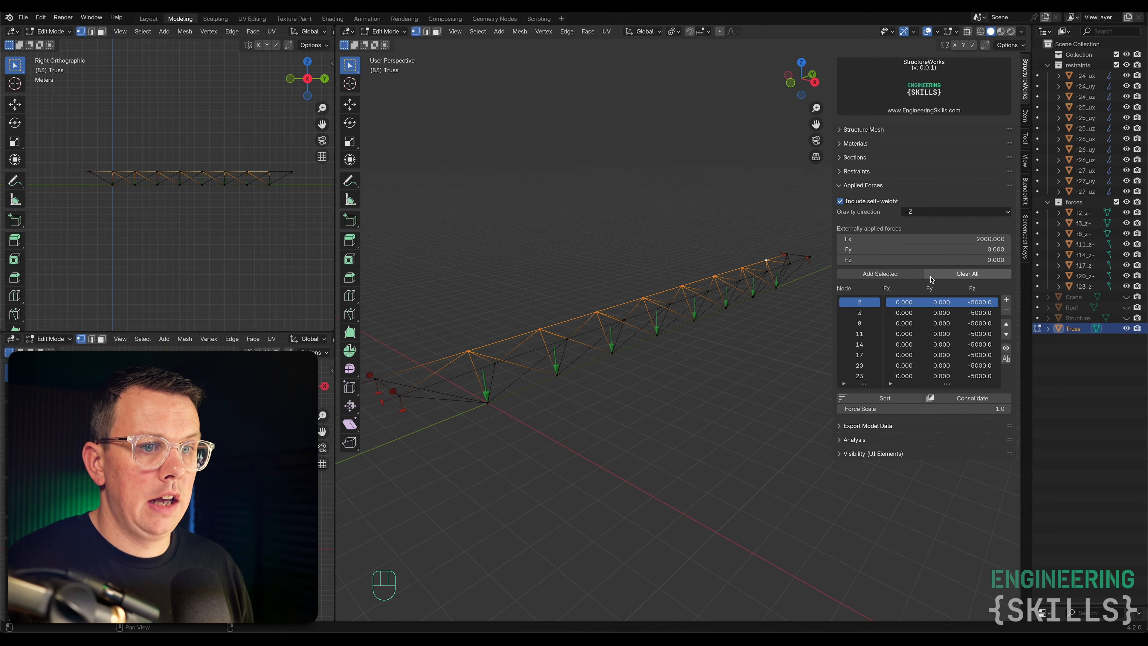
Add the Fx 2000 force to the selected top chord nodes, inspect the force arrows and return to Object Mode.
left_click(879, 274)
middle_click_drag(705, 317, 675, 290)
scroll(678, 286, "up", 3)
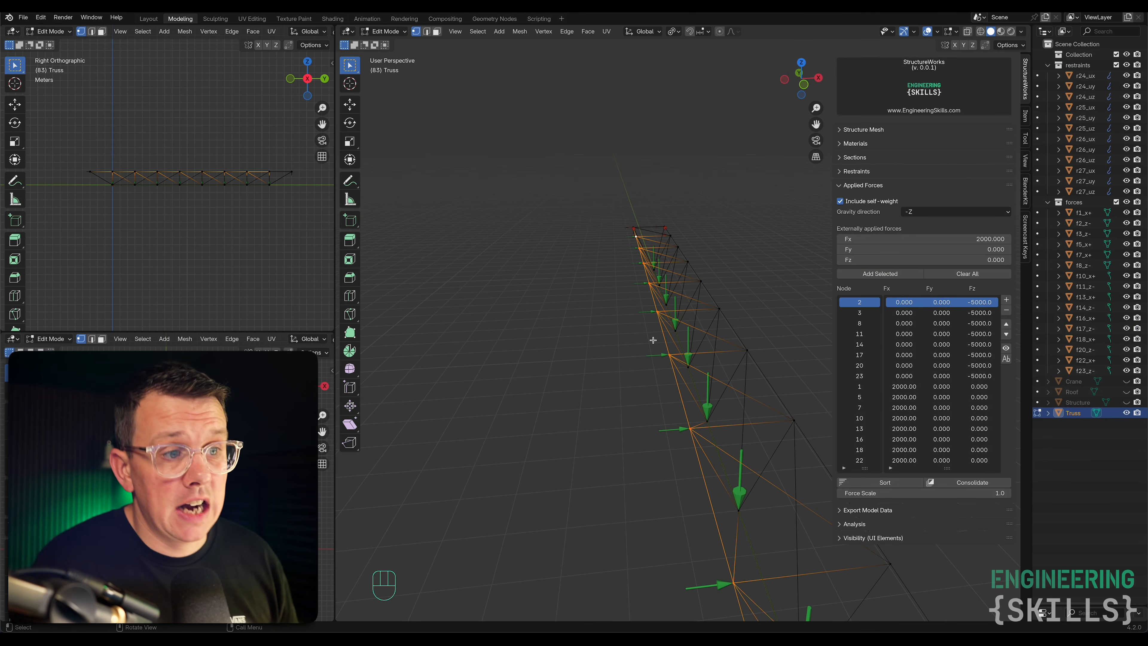
middle_click_drag(648, 343, 628, 294)
key("Tab")
scroll(714, 268, "down", 5)
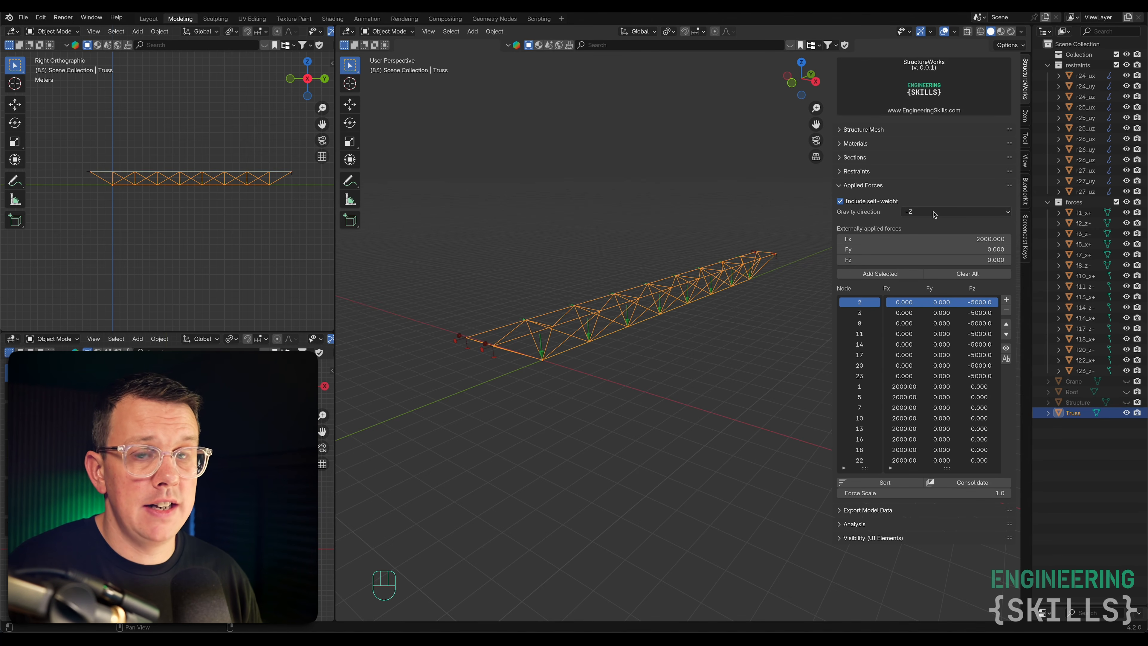
Export the truss model data under the file name model_data without a timestamp.
left_click(854, 185)
left_click(860, 199)
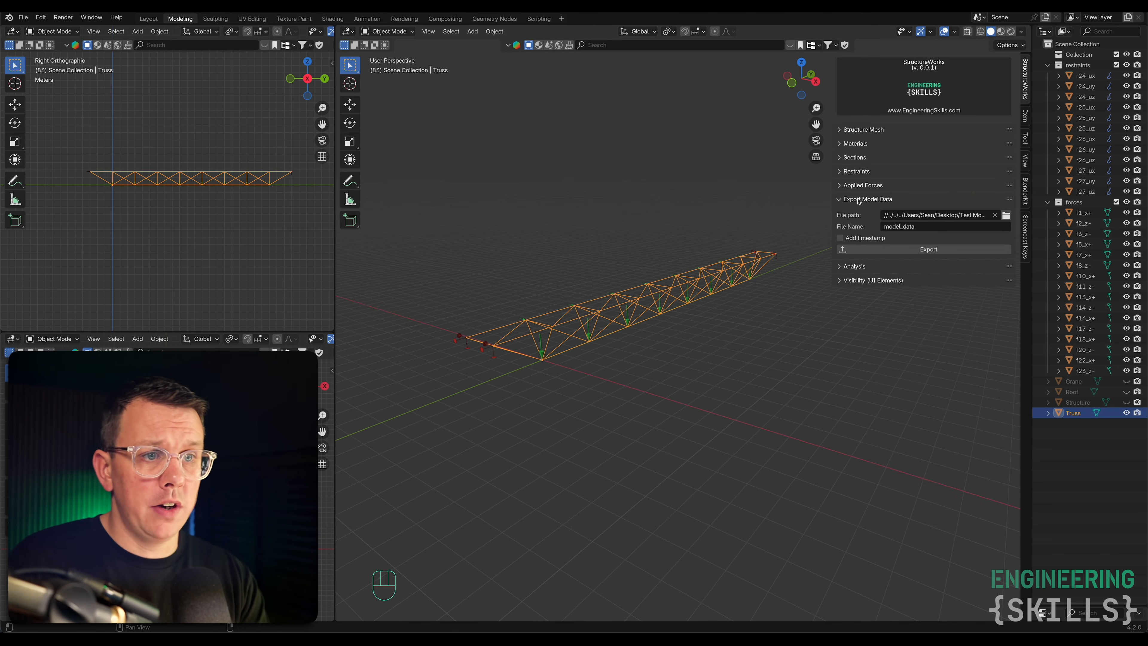
left_click(909, 253)
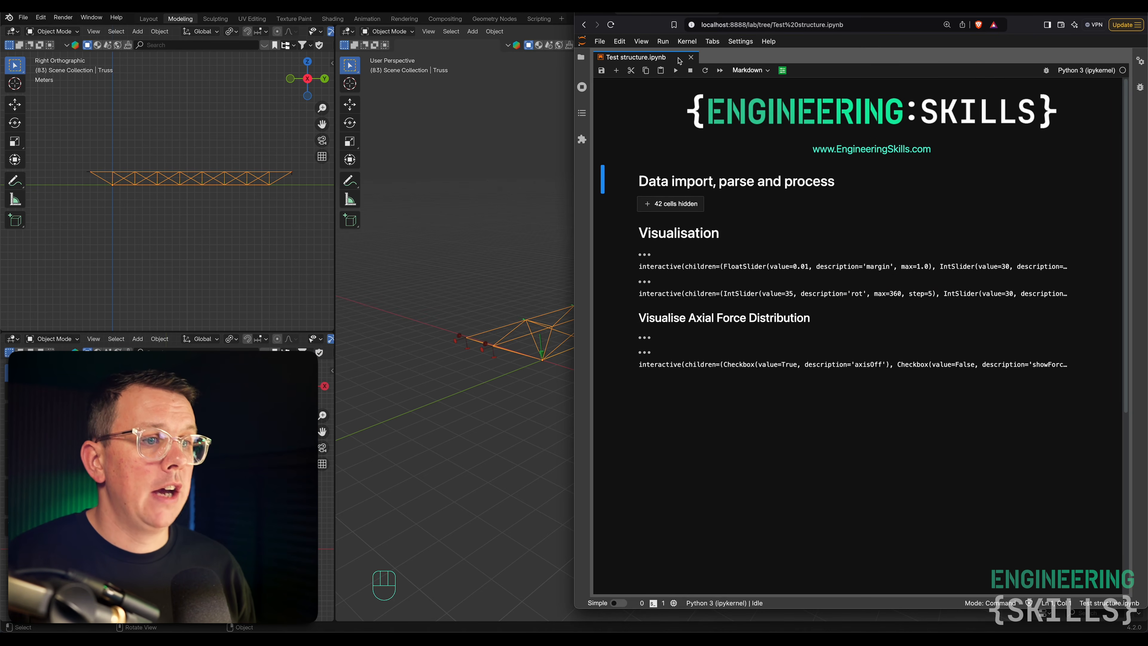
Switch to the Test structure.ipynb notebook in the browser, restart its kernel and run all cells.
left_click(514, 261)
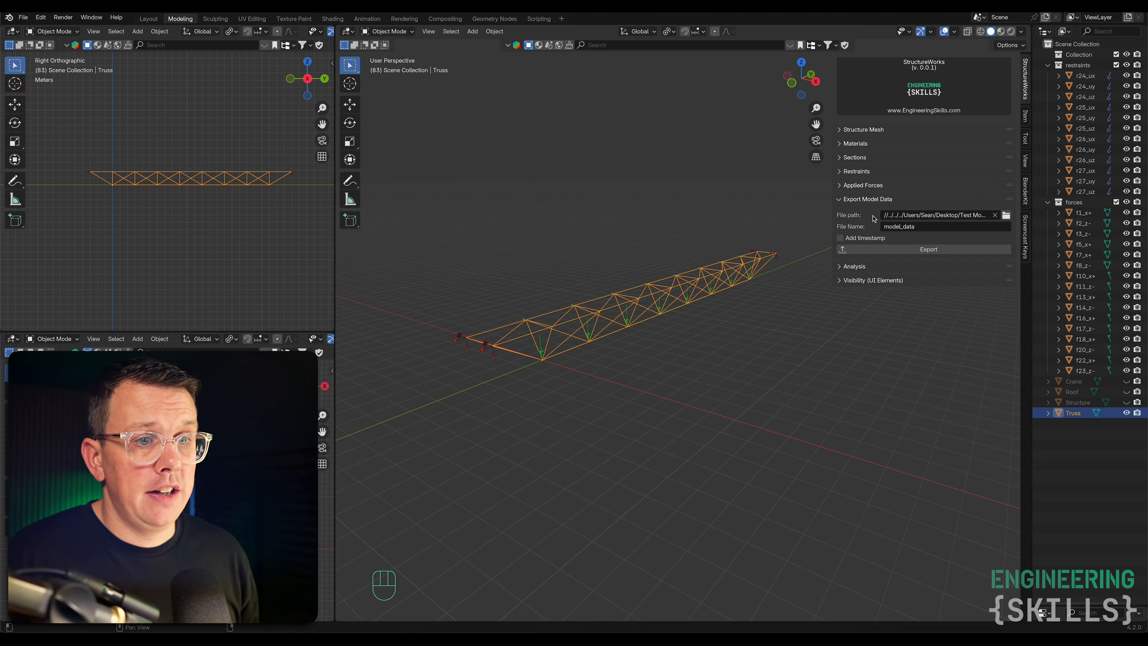
key("super+Tab")
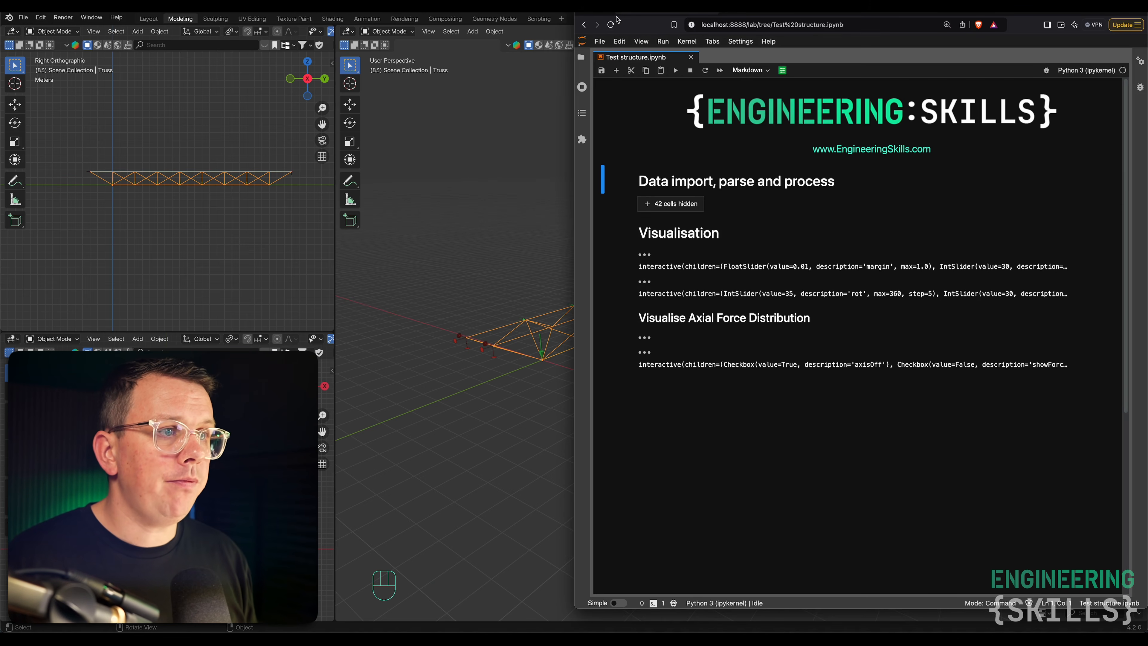
left_click(686, 41)
left_click(740, 108)
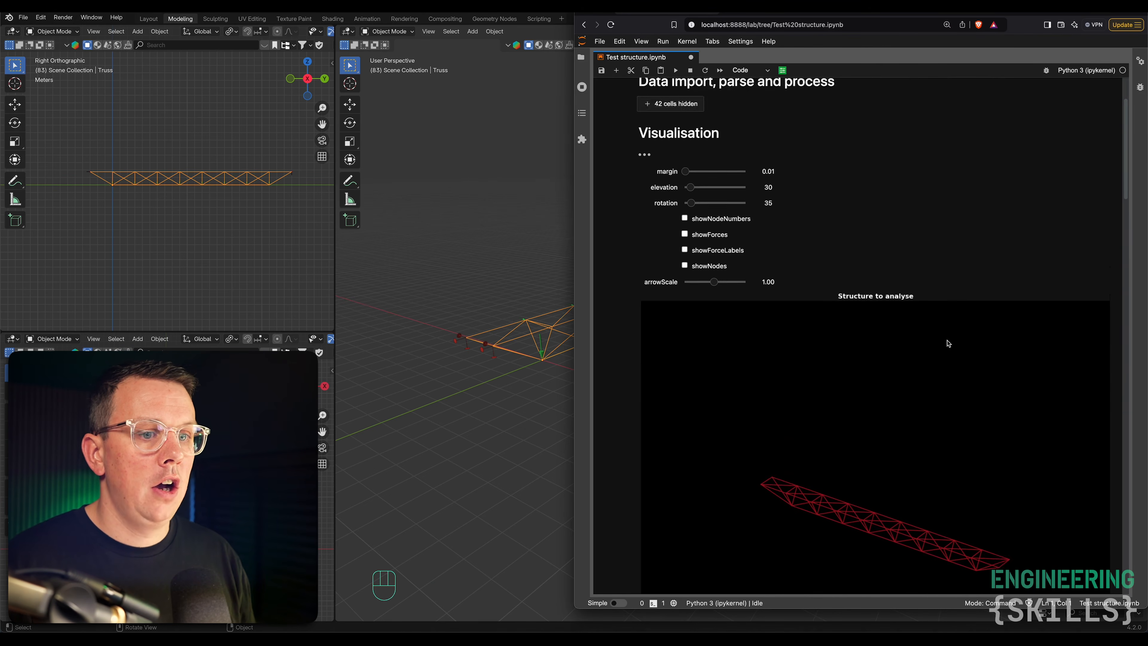
Display the nodes and forces in the Structure to analyse plot and set arrowScale to 1.60.
scroll(948, 344, "down", 2)
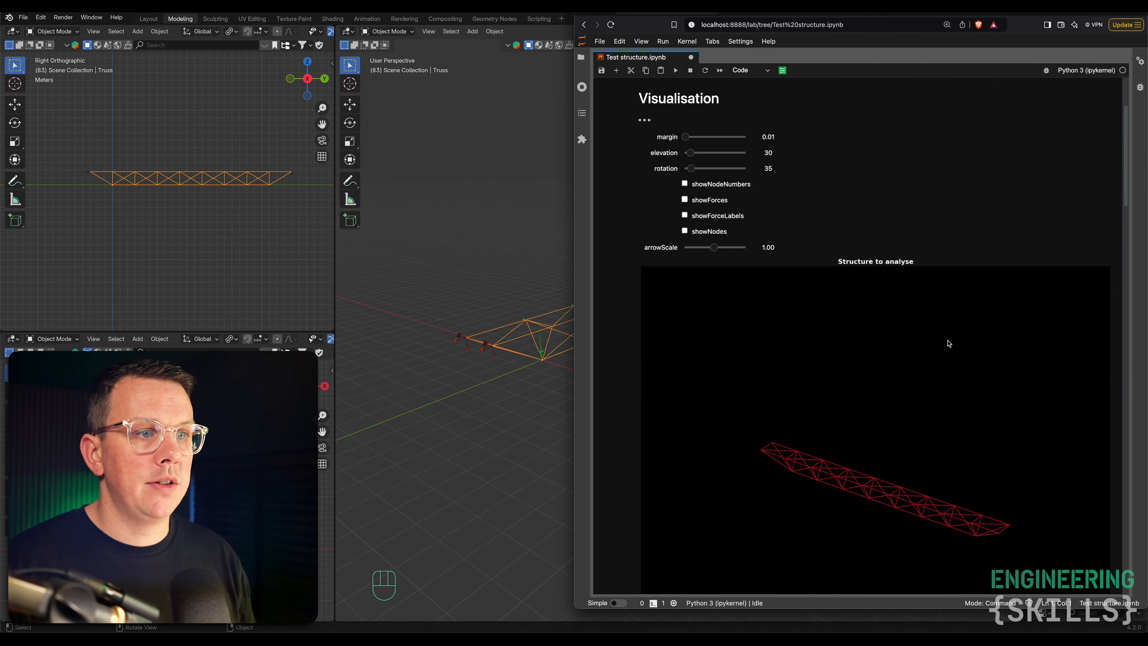
scroll(948, 344, "down", 5)
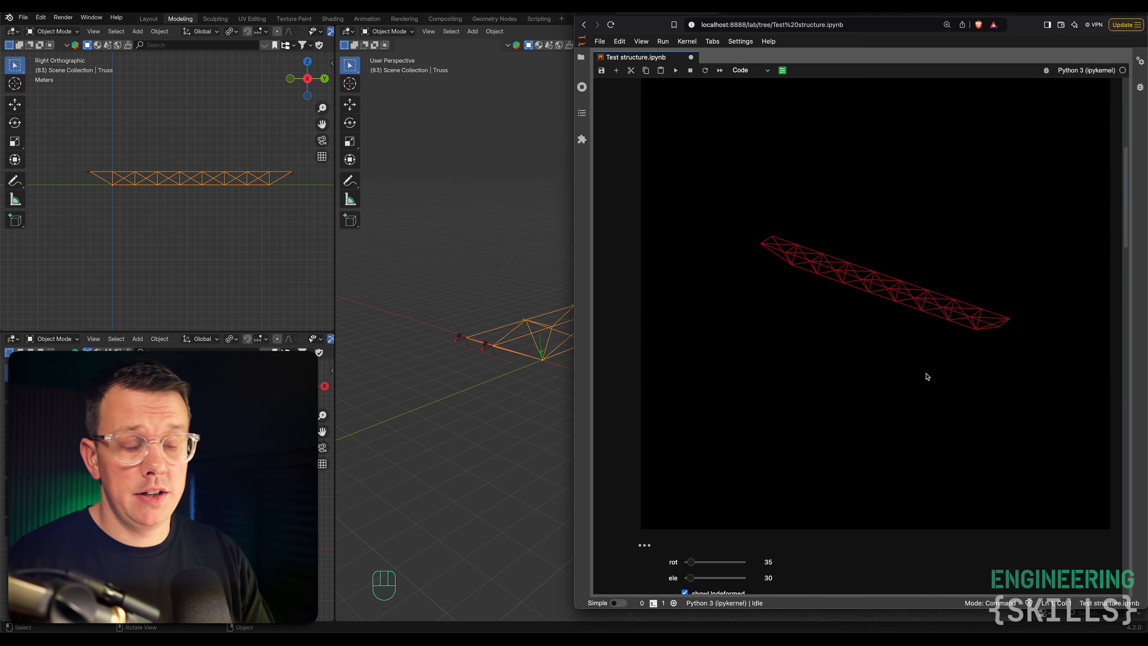
scroll(945, 345, "down", 1)
scroll(945, 335, "up", 4)
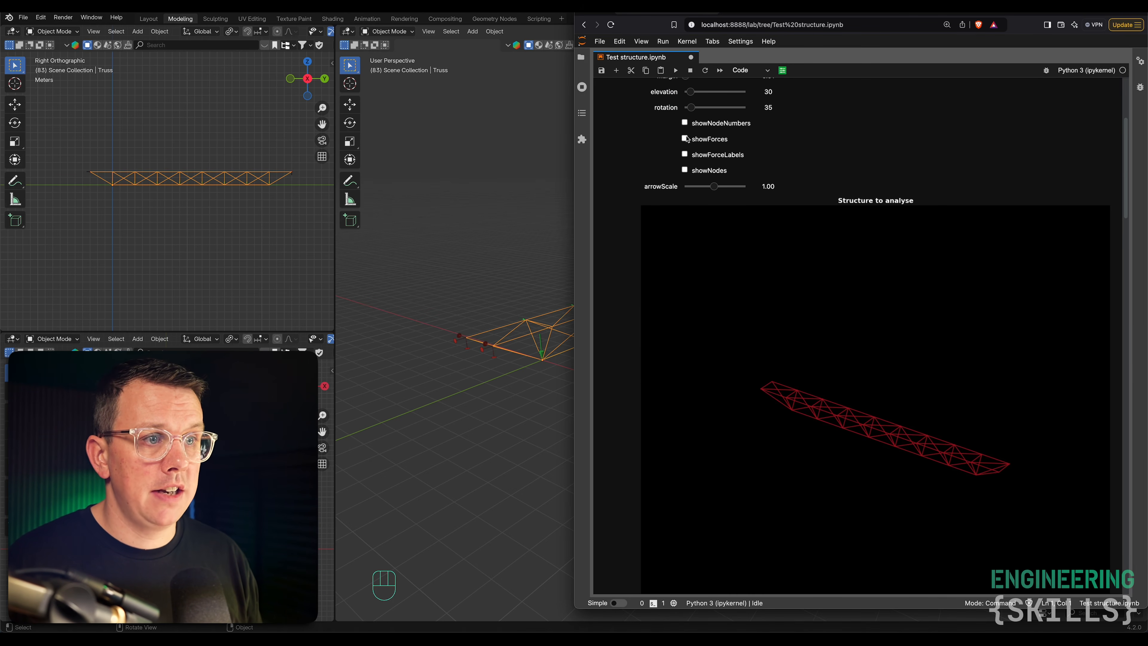
left_click(686, 172)
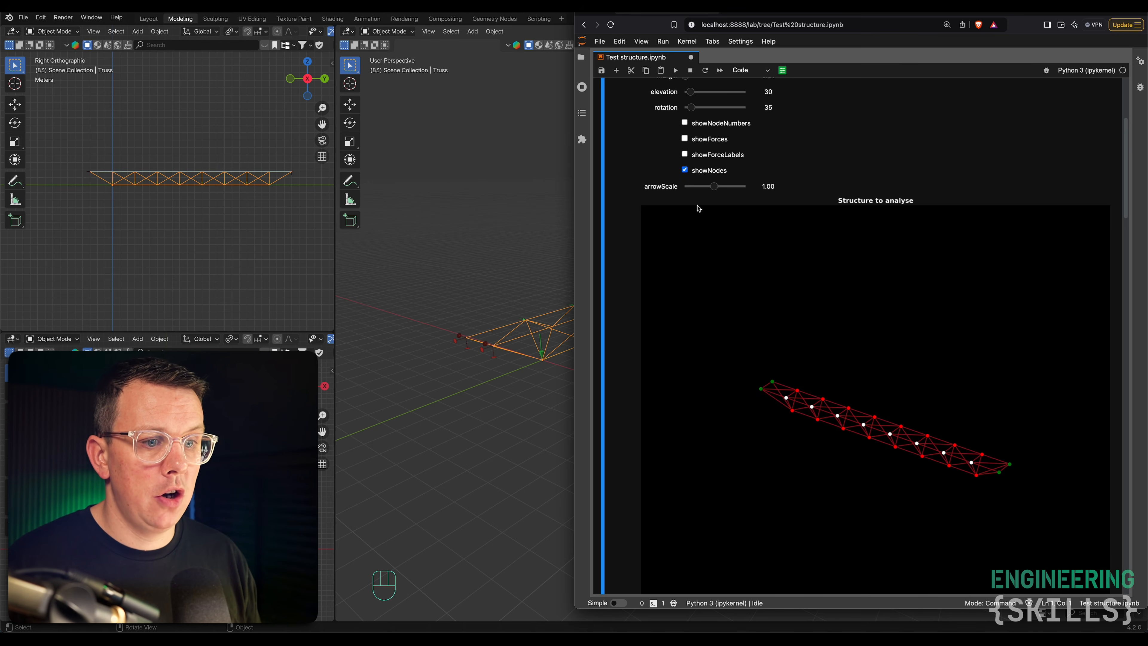
scroll(941, 489, "up", 1)
scroll(968, 484, "down", 1)
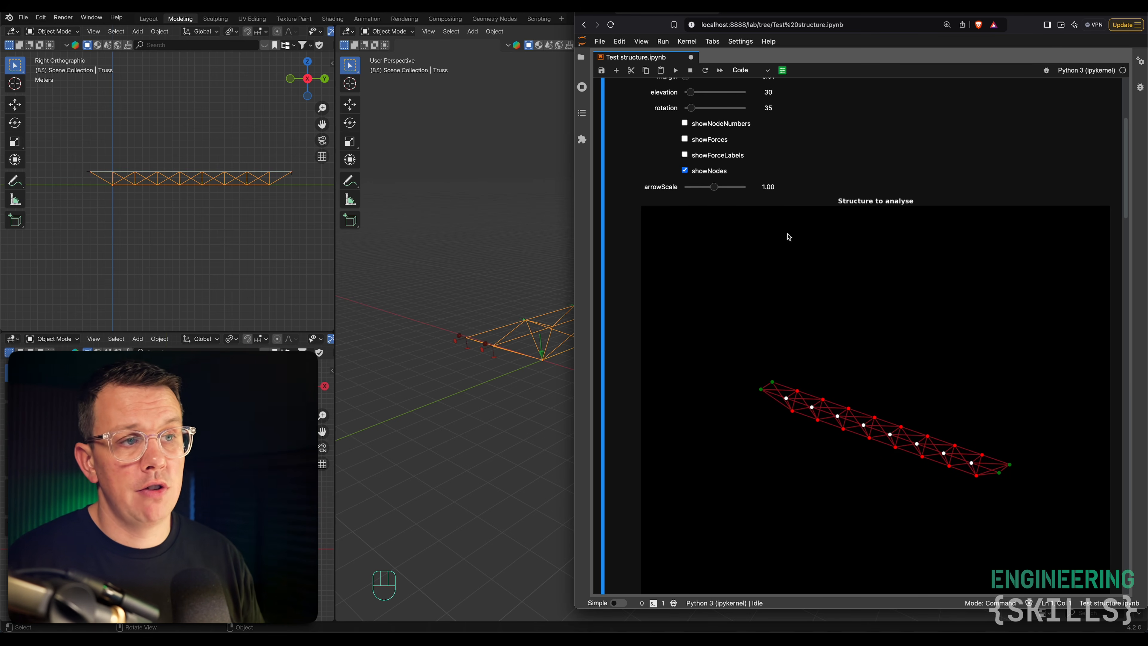
scroll(744, 181, "up", 1)
left_click(685, 150)
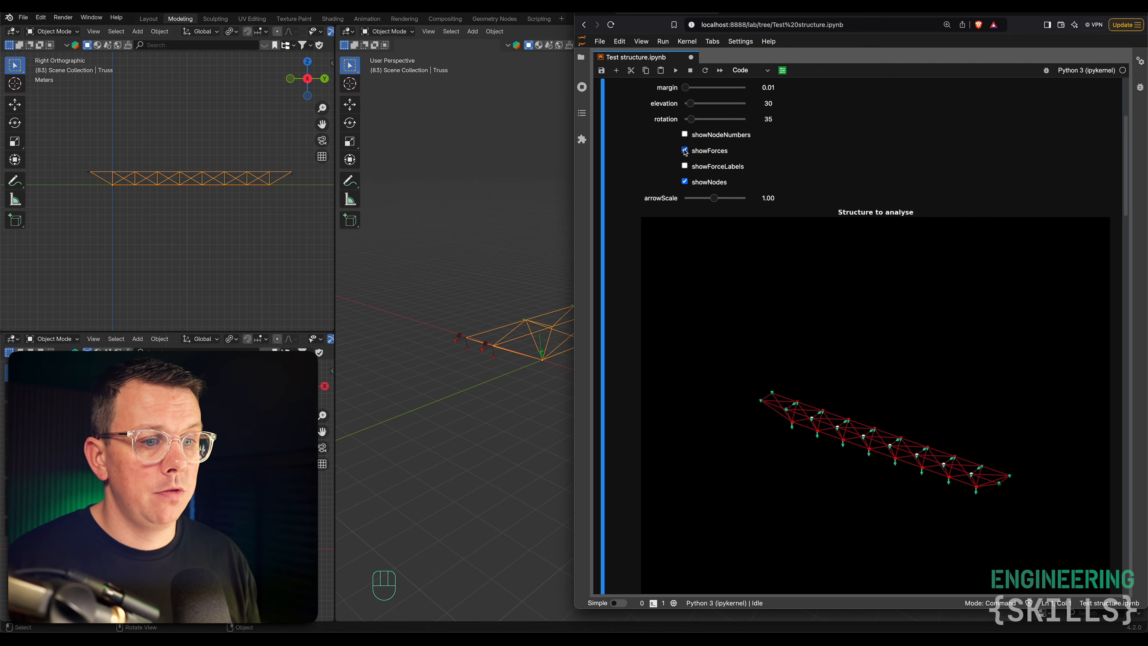
left_click_drag(714, 199, 739, 200)
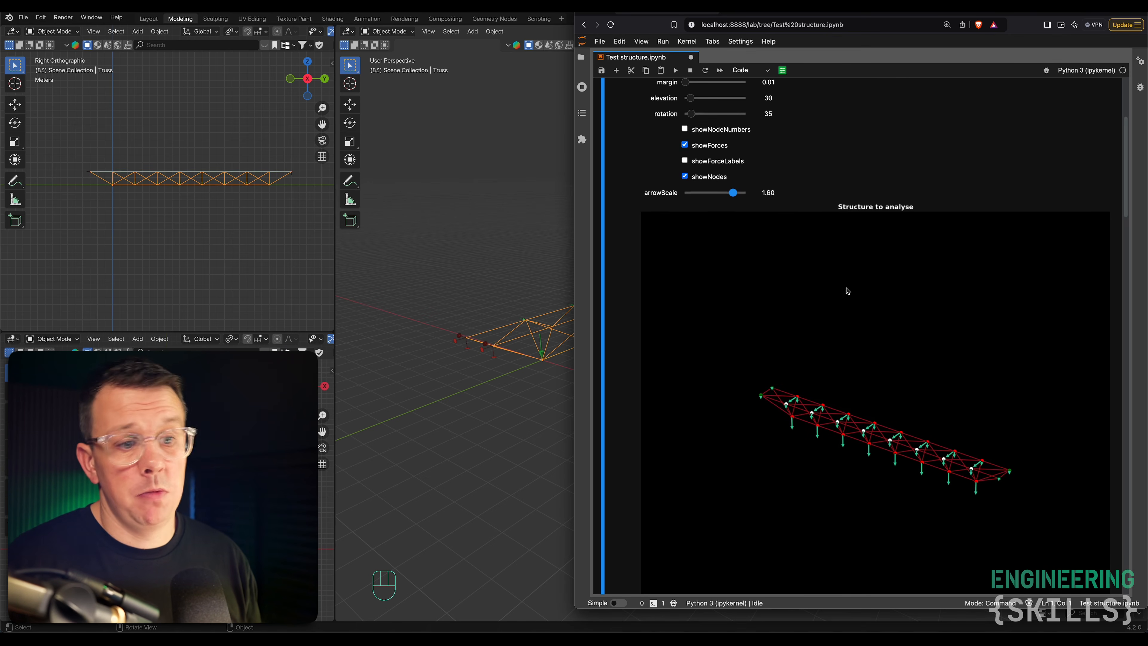
Review the plotted truss with its loads, then switch to Blender and inspect the Steel material properties.
scroll(845, 294, "down", 5)
scroll(858, 313, "down", 4)
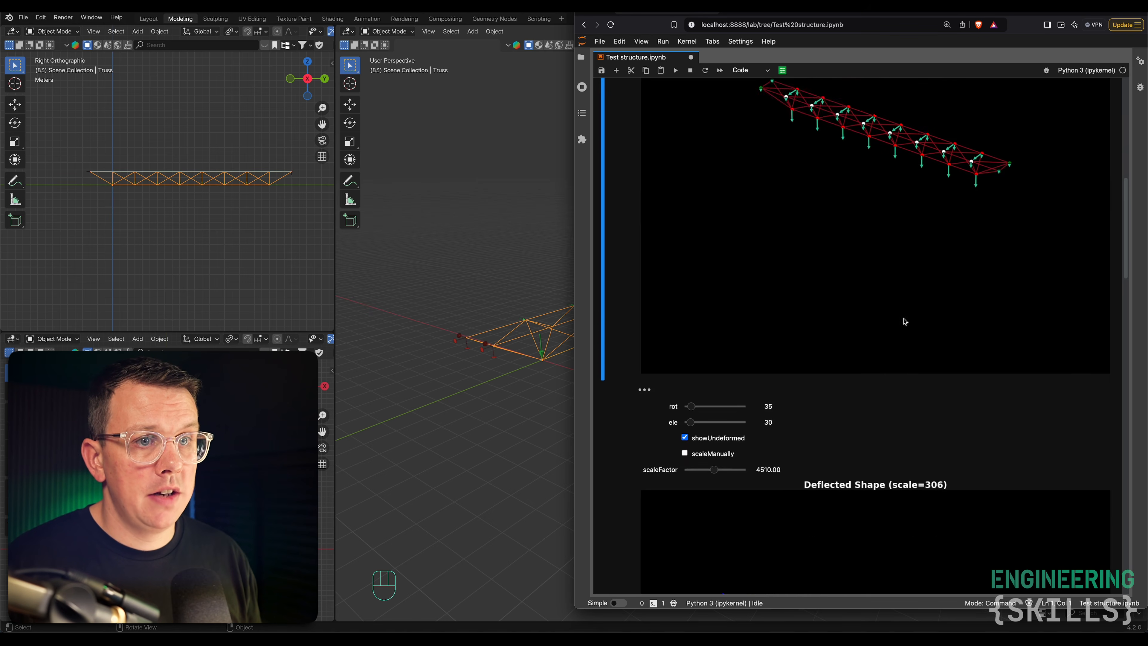
scroll(902, 321, "up", 4)
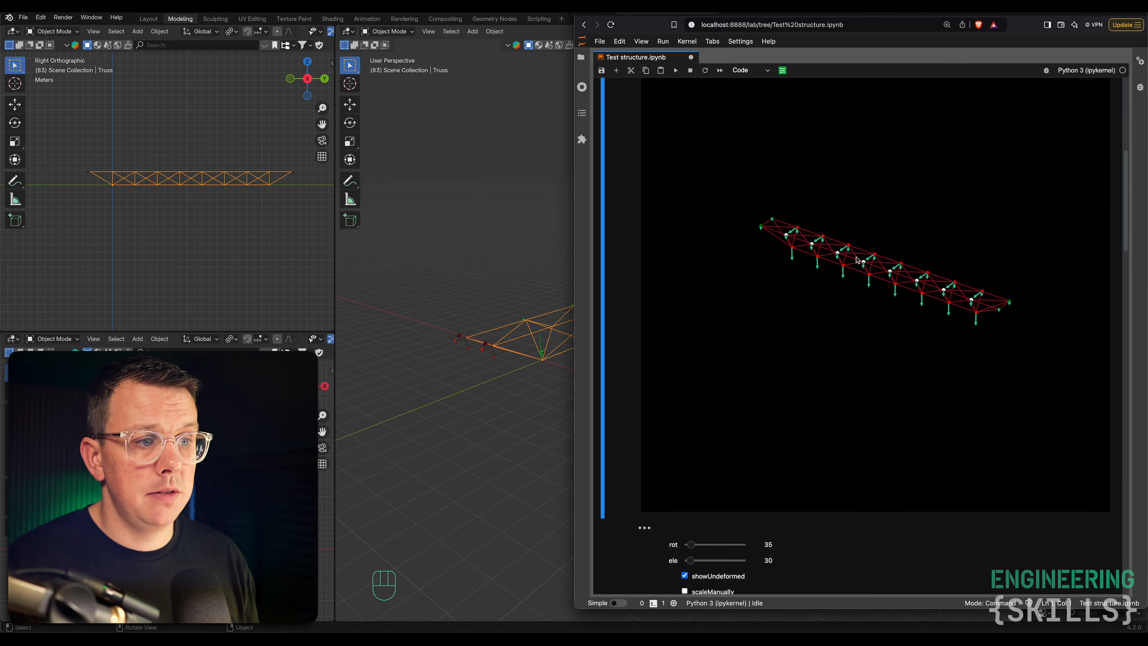
key("super+Tab")
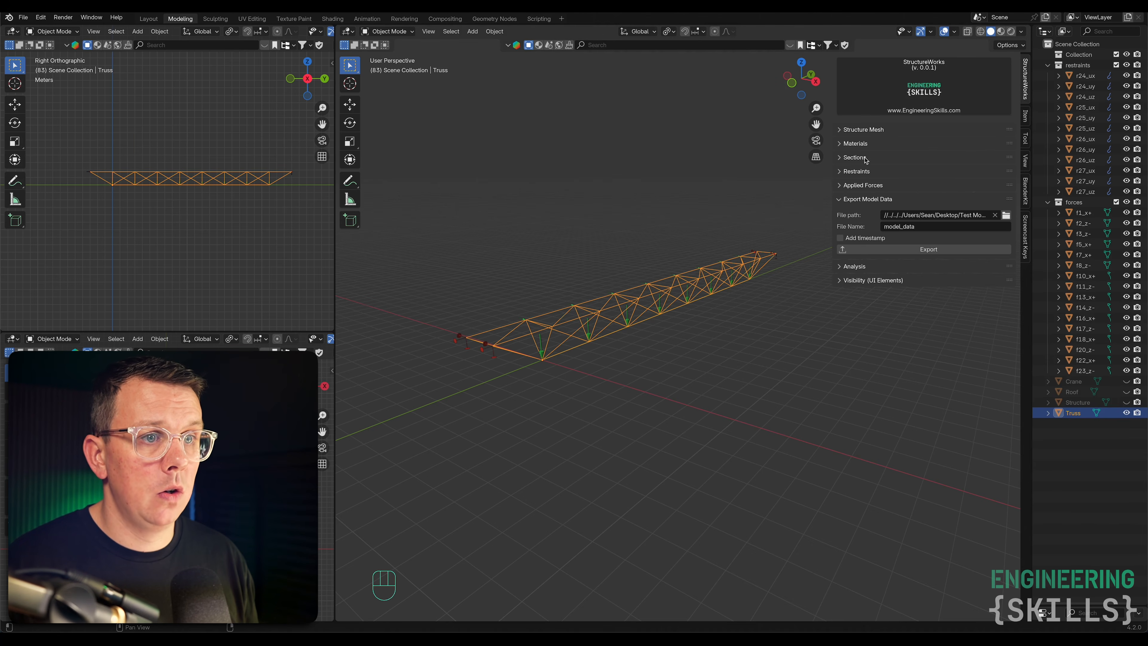
left_click(863, 144)
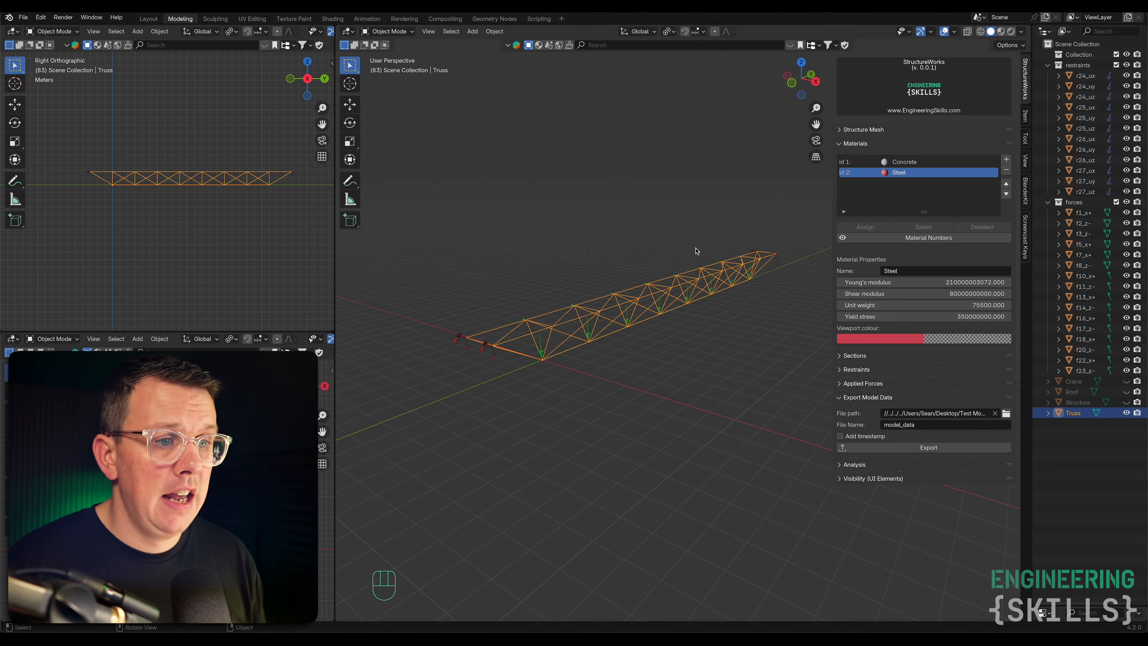
Switch to the notebook and manually scale the Deflected Shape plot with a scaleFactor of 100.
key("super+Tab")
scroll(877, 268, "down", 2)
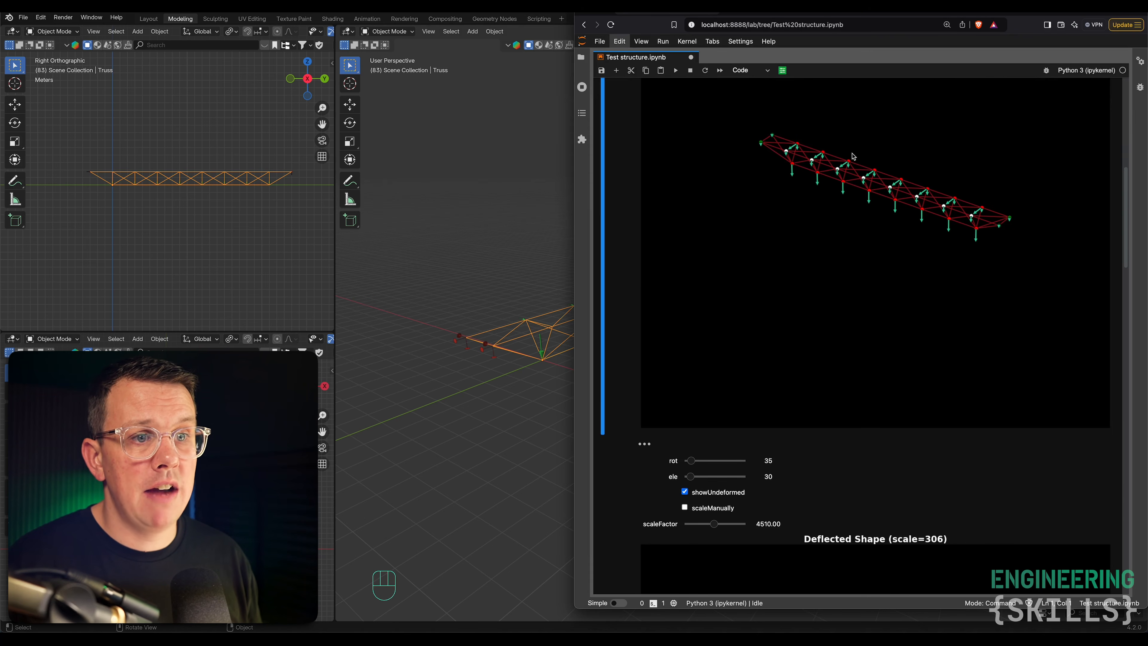
scroll(843, 155, "down", 8)
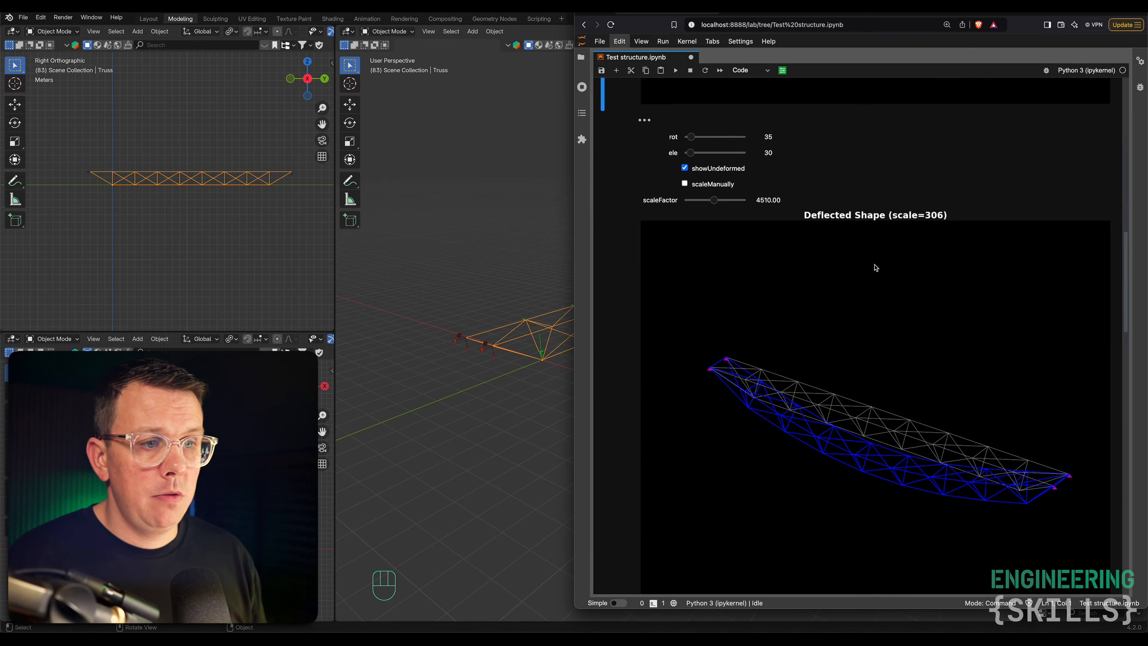
left_click(764, 200)
double_click(764, 200)
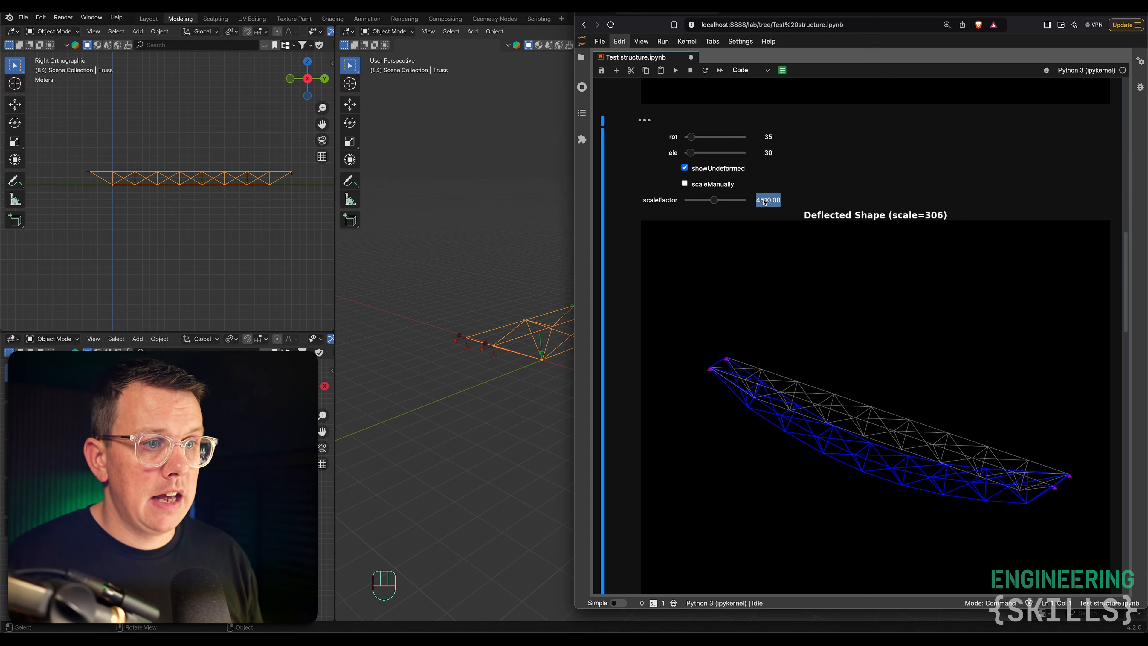
type("100")
key("Return")
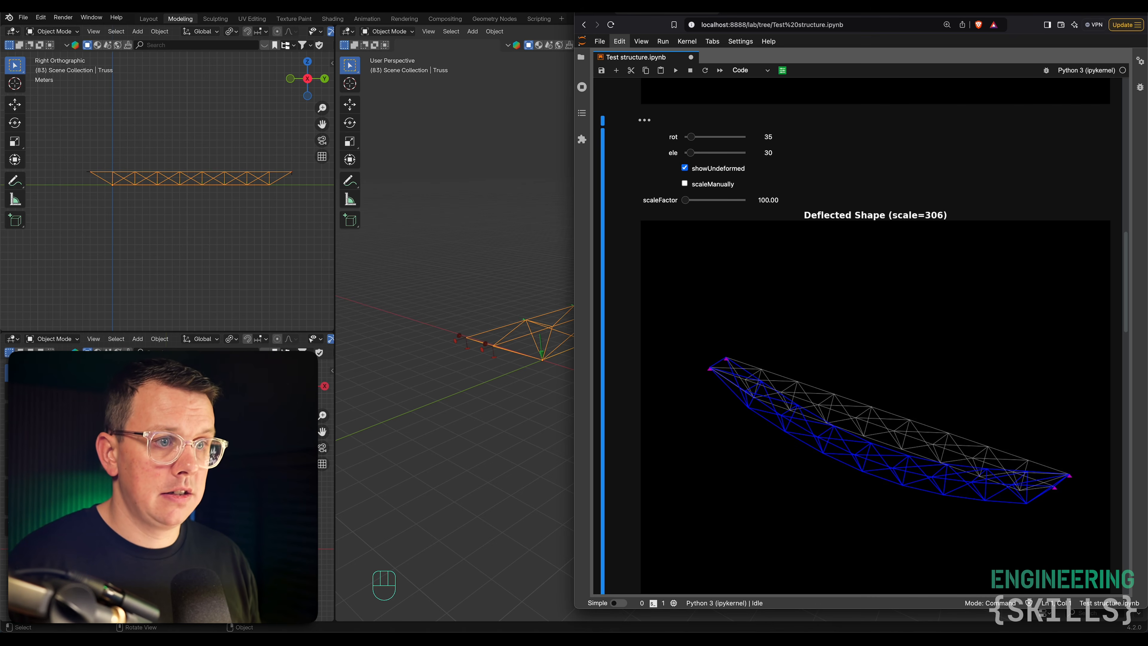
left_click(709, 186)
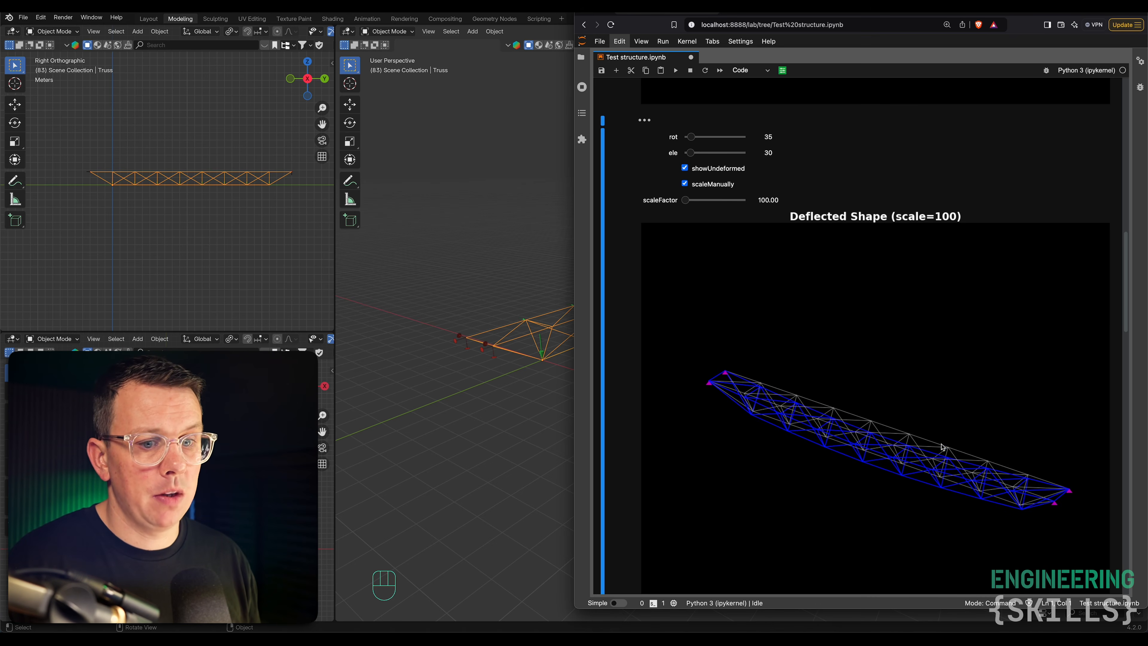
Examine the deflected shape and the Axial Forces plot of the truss in the notebook.
scroll(900, 421, "down", 2)
scroll(900, 393, "down", 4)
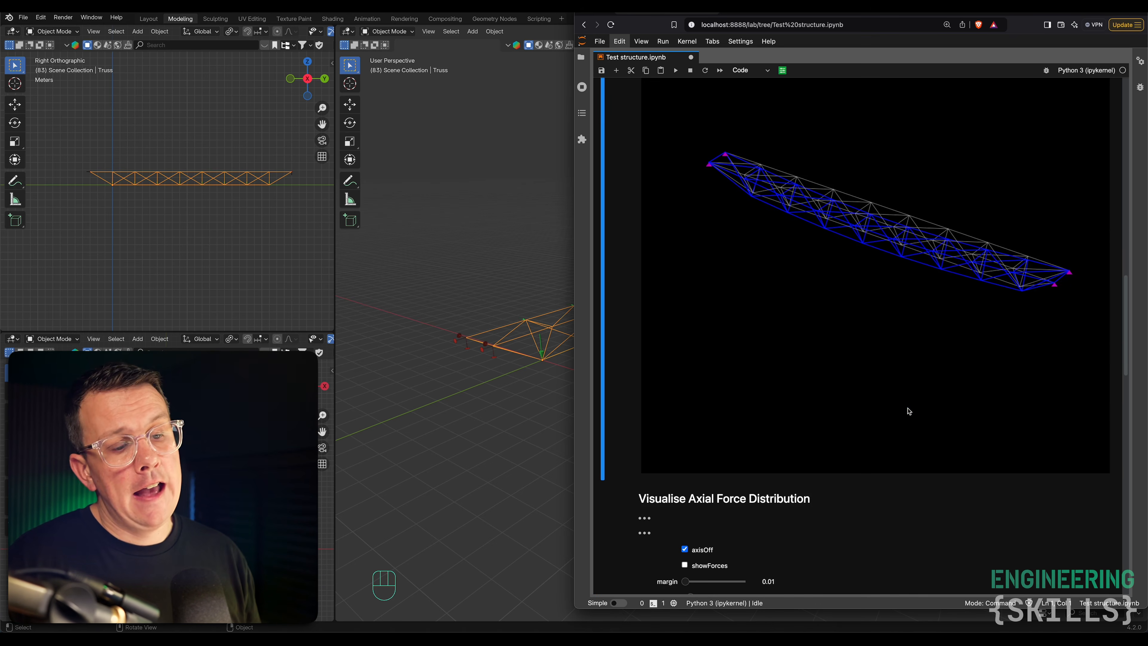
scroll(909, 411, "down", 10)
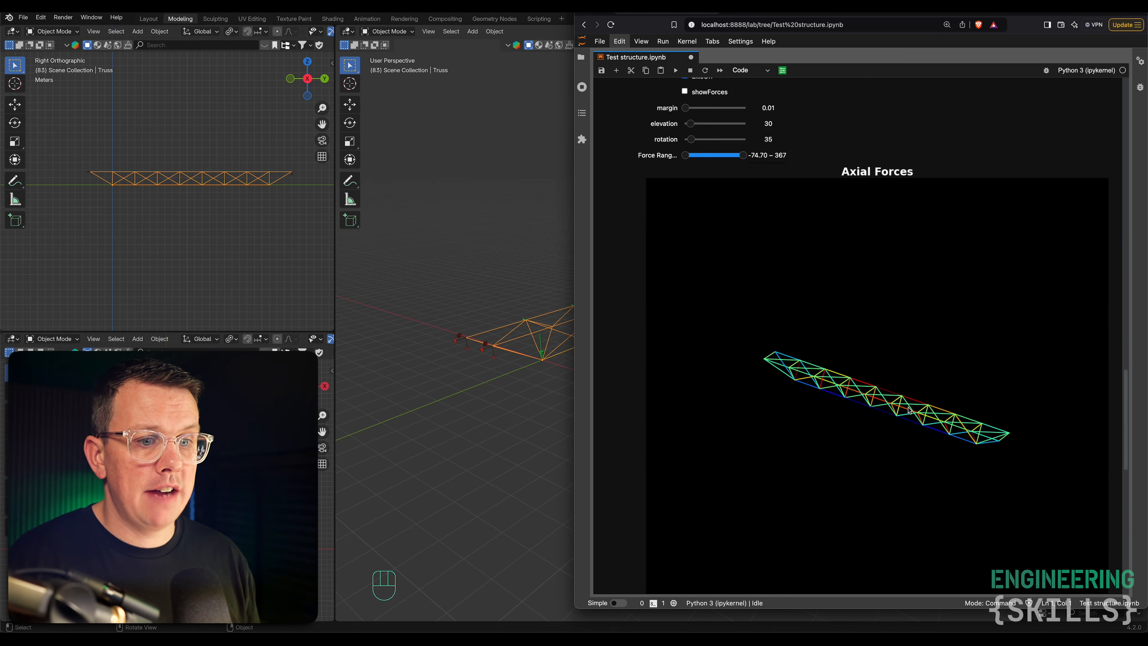
scroll(863, 416, "up", 2)
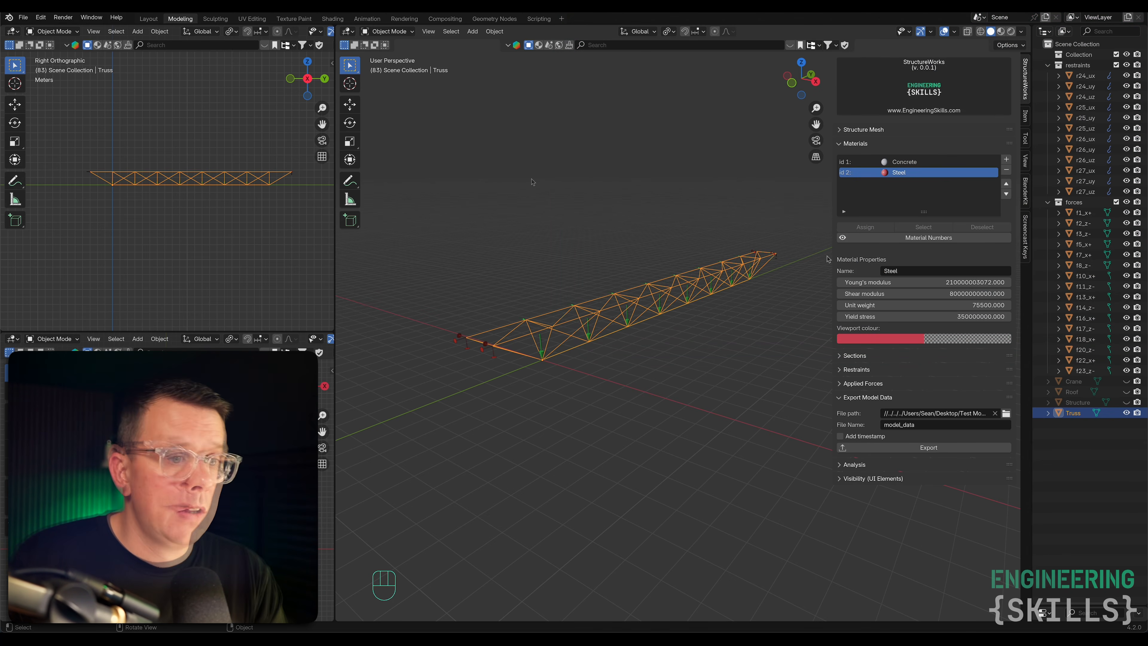
Switch to Blender and analyse the structure as a 3D Truss.
left_click(848, 145)
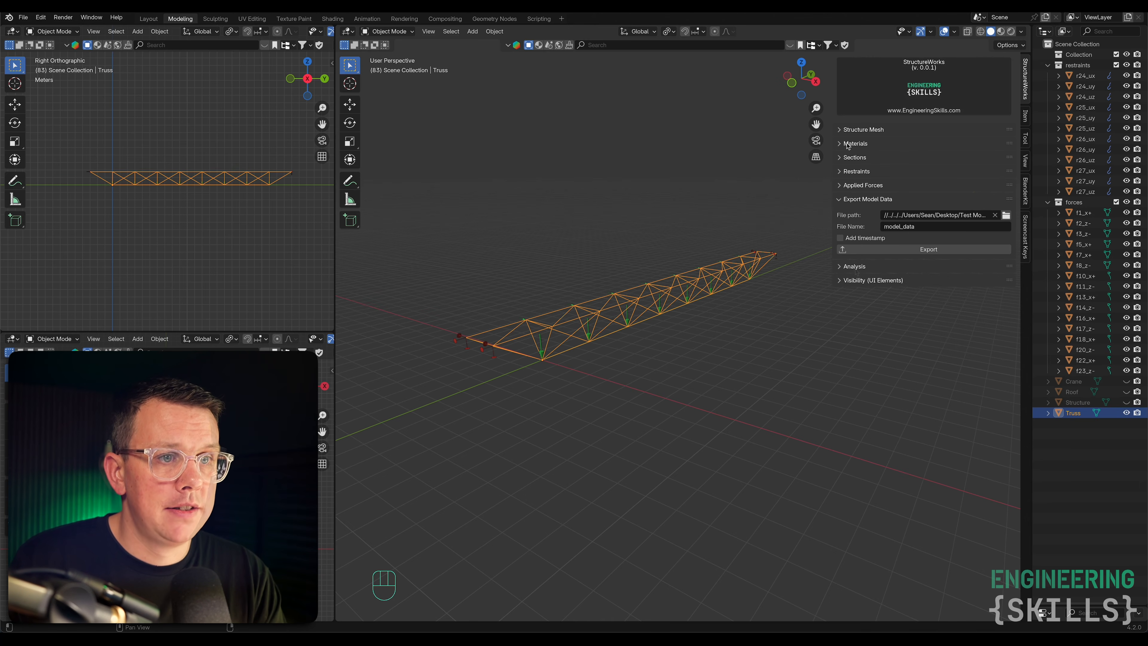
left_click(856, 267)
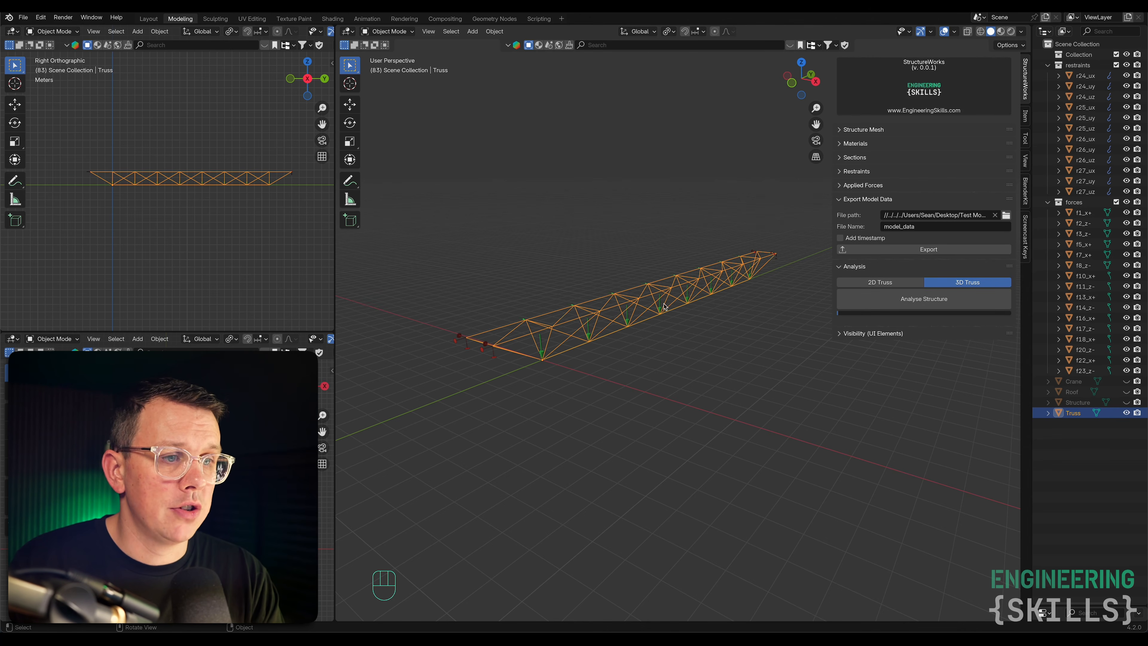
left_click(936, 300)
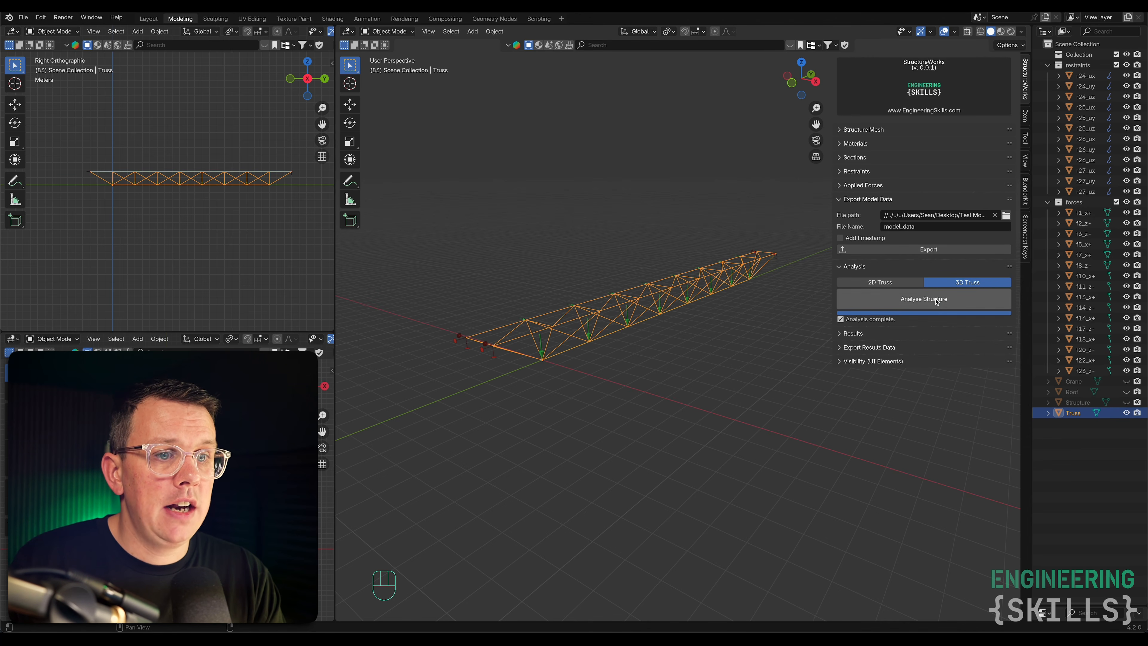
Review the analysis results for nodal displacements, internal member forces and support reactions.
left_click(875, 338)
scroll(873, 316, "down", 4)
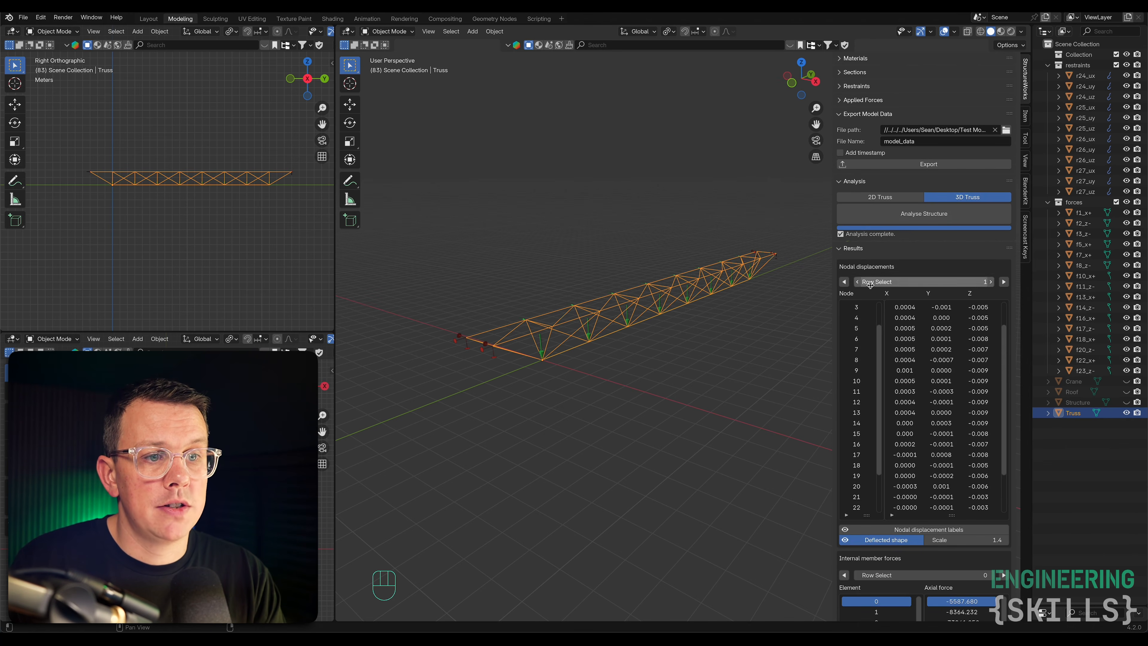
scroll(1015, 313, "down", 10)
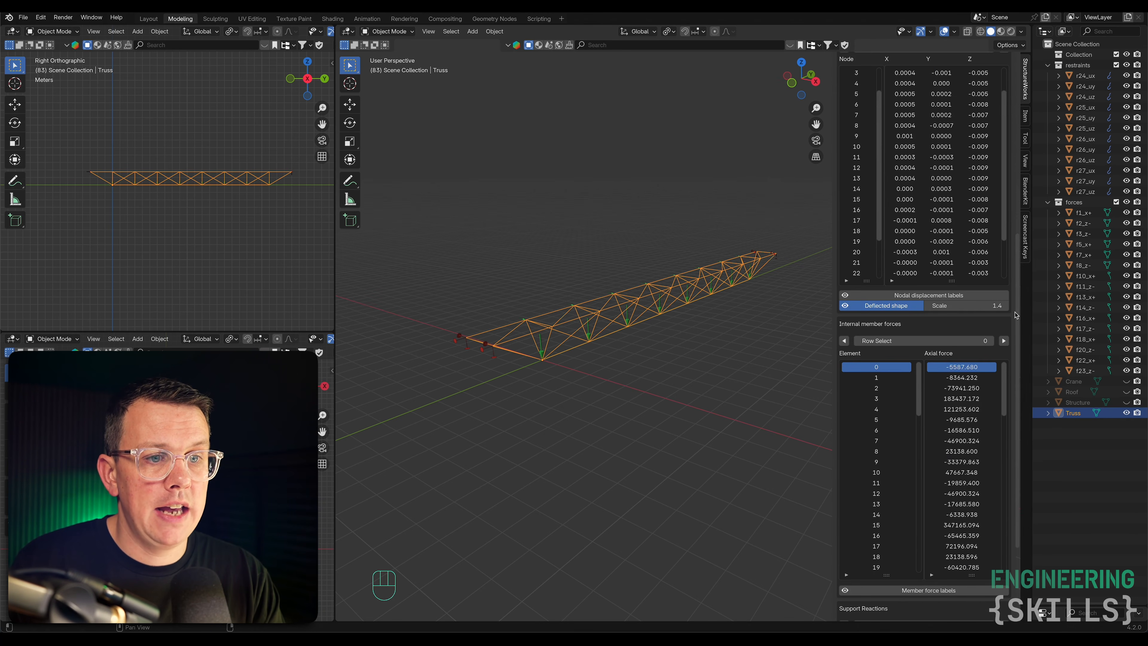
scroll(1015, 315, "down", 3)
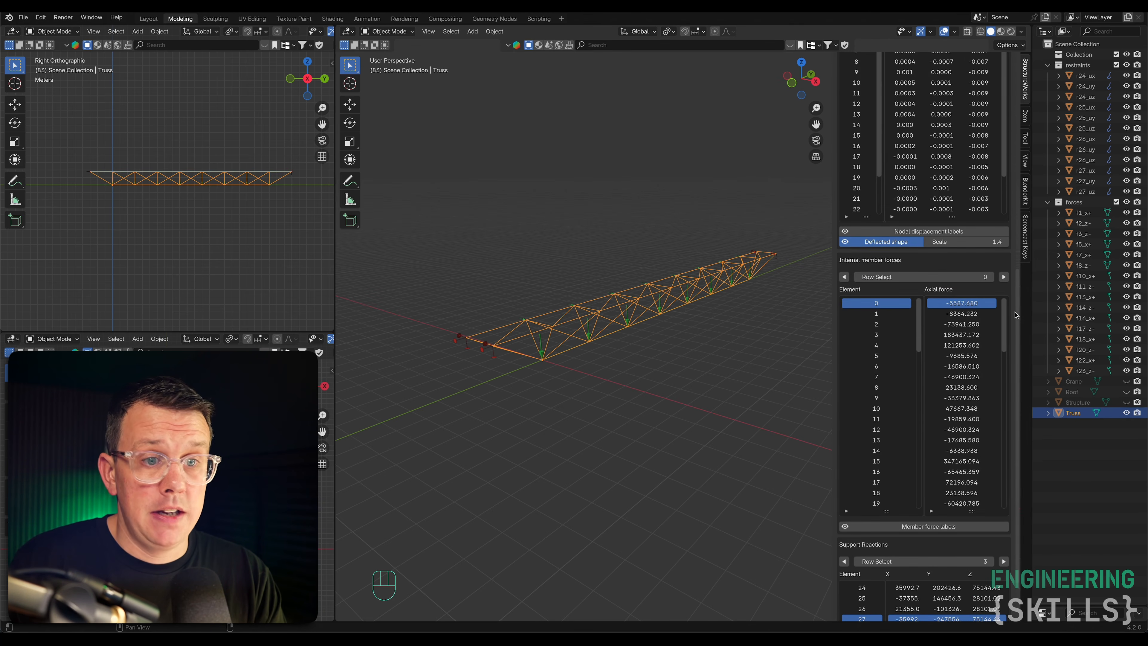
scroll(1015, 315, "down", 3)
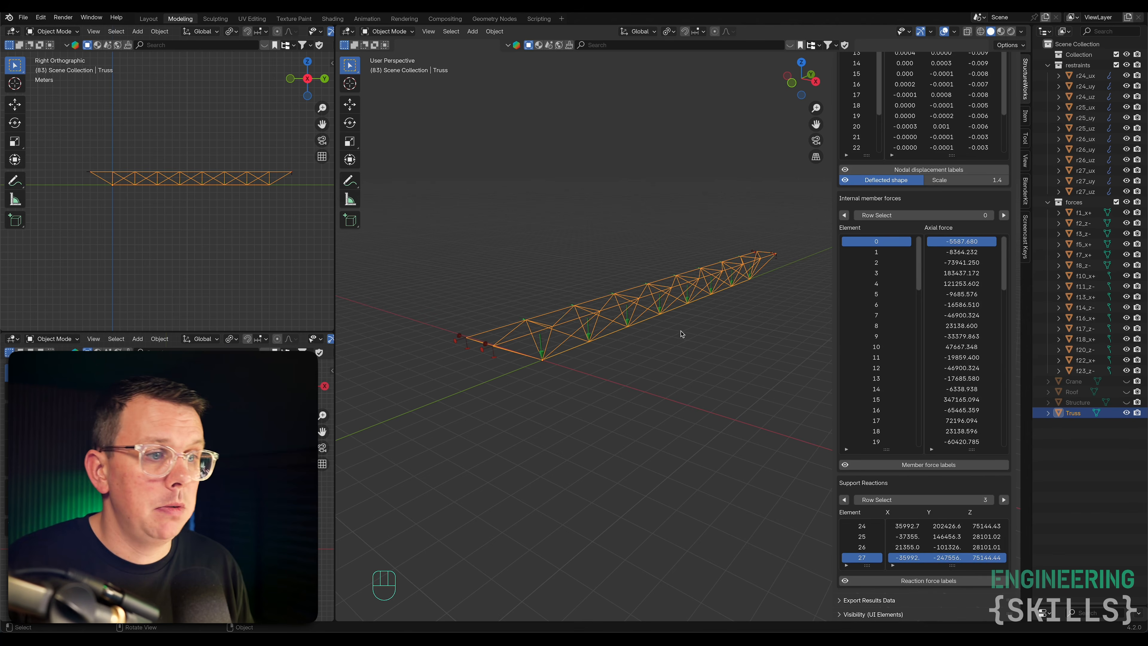
Show the nodal displacement labels on the truss and inspect them up close near its front end.
left_click(908, 170)
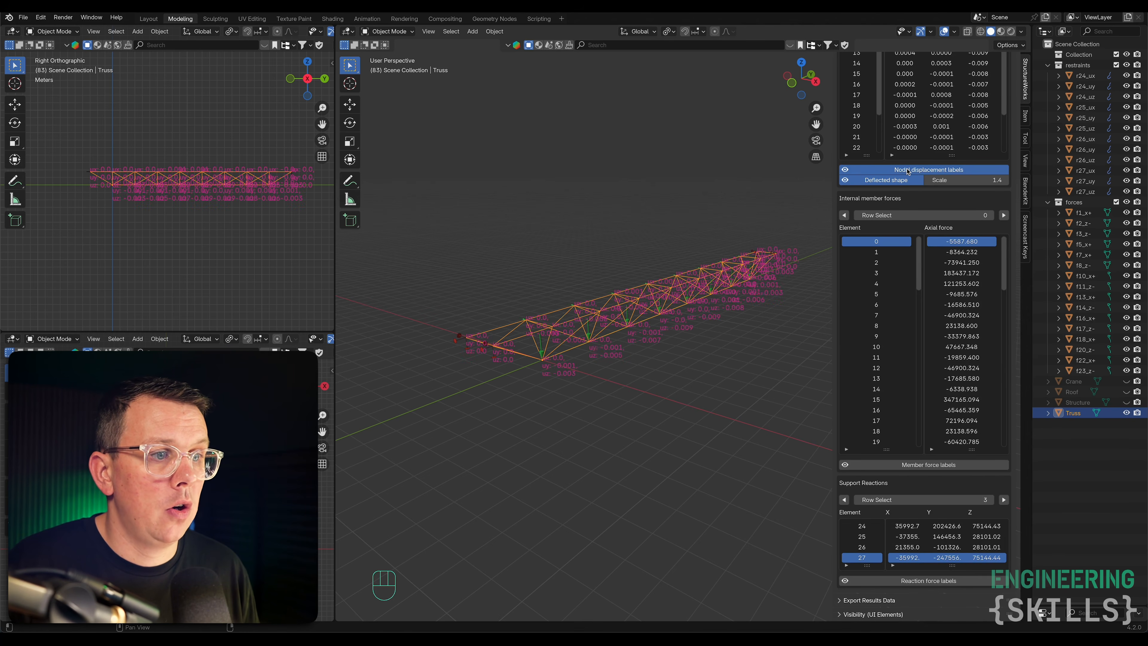
scroll(520, 323, "up", 6)
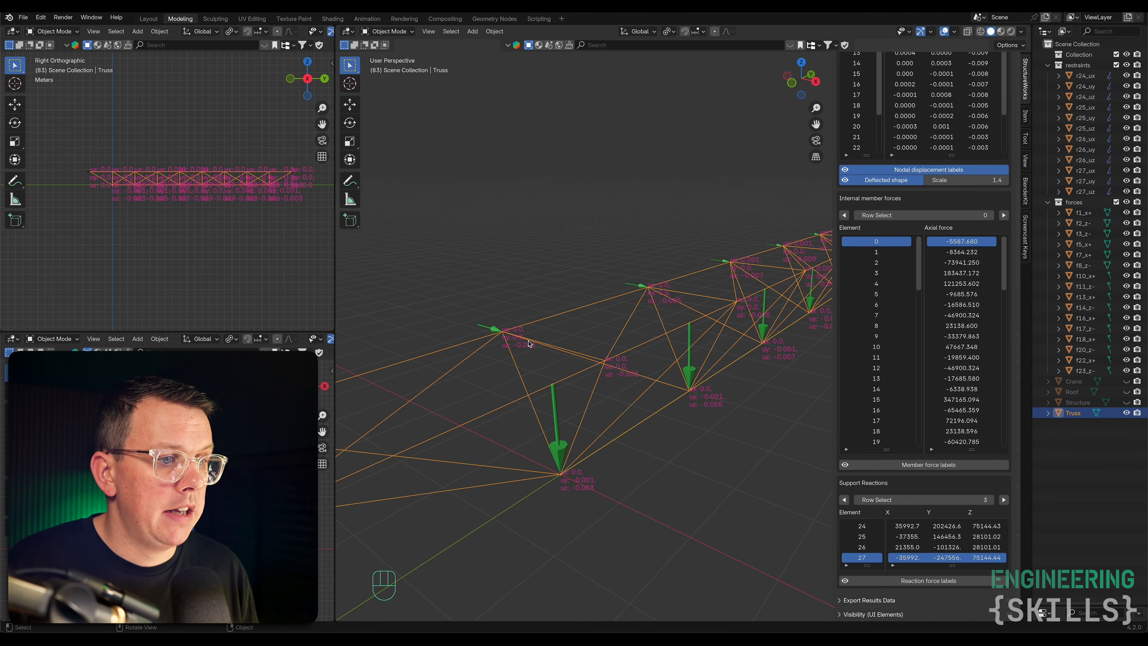
Inspect the nodal displacement labels along the truss and hide them.
scroll(456, 332, "down", 1)
scroll(689, 296, "down", 1)
scroll(727, 290, "up", 2)
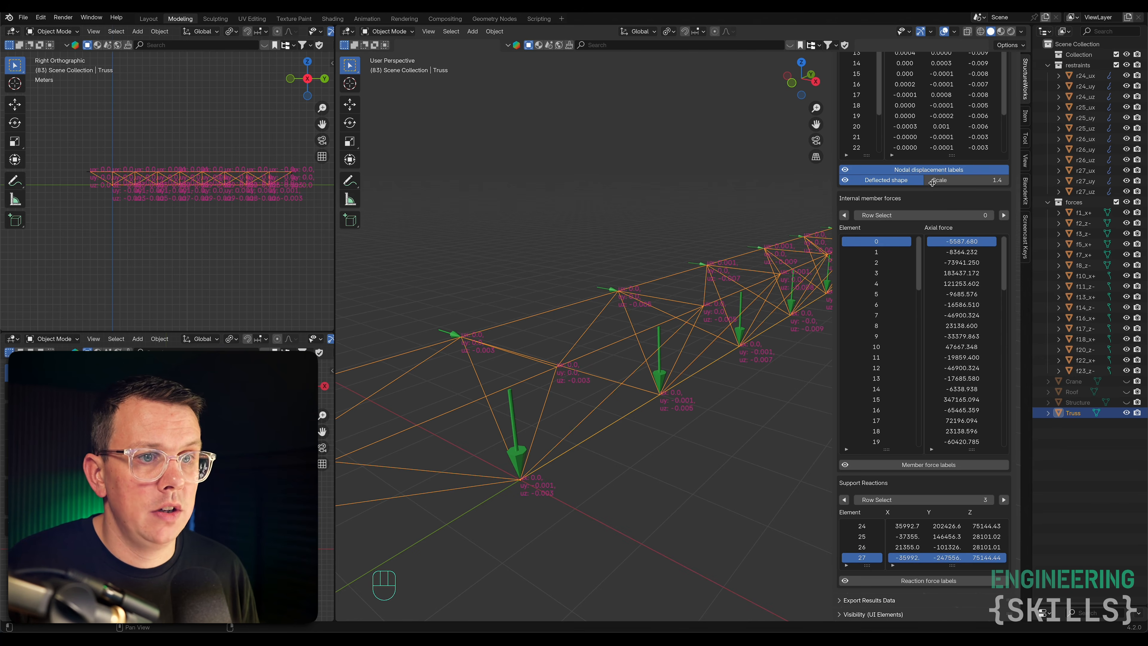
left_click(923, 170)
Show and hide the member force labels, and inspect the reaction force labels at the supports before hiding them too.
left_click(924, 464)
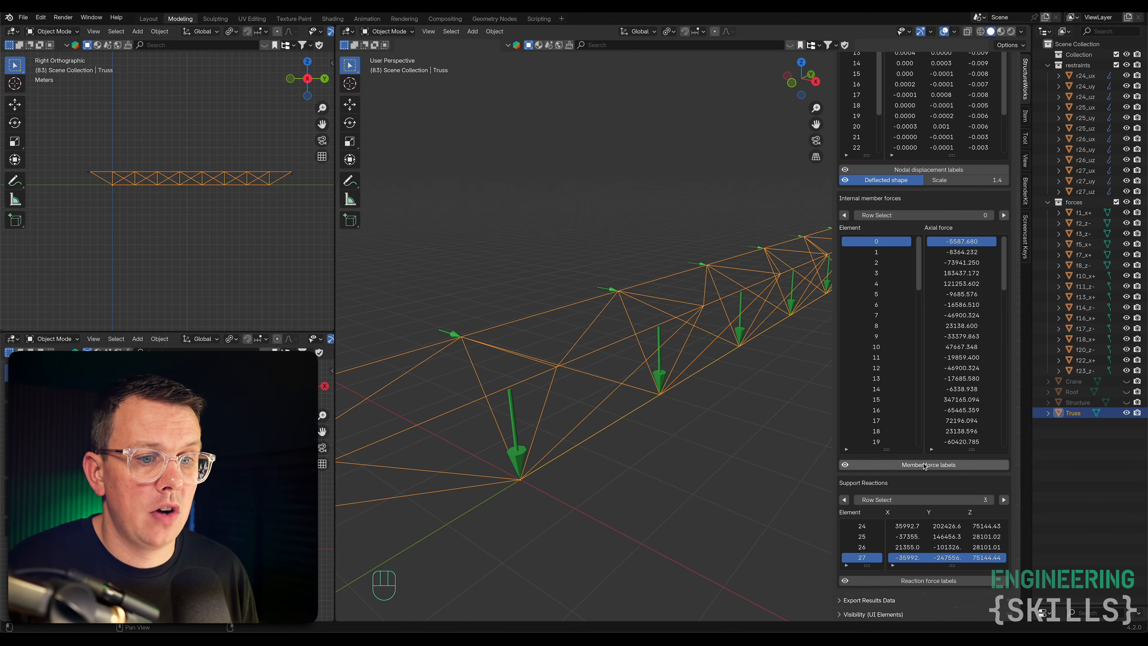
left_click(924, 465)
scroll(961, 384, "down", 8)
left_click(929, 581)
scroll(770, 398, "down", 2)
scroll(575, 419, "up", 2)
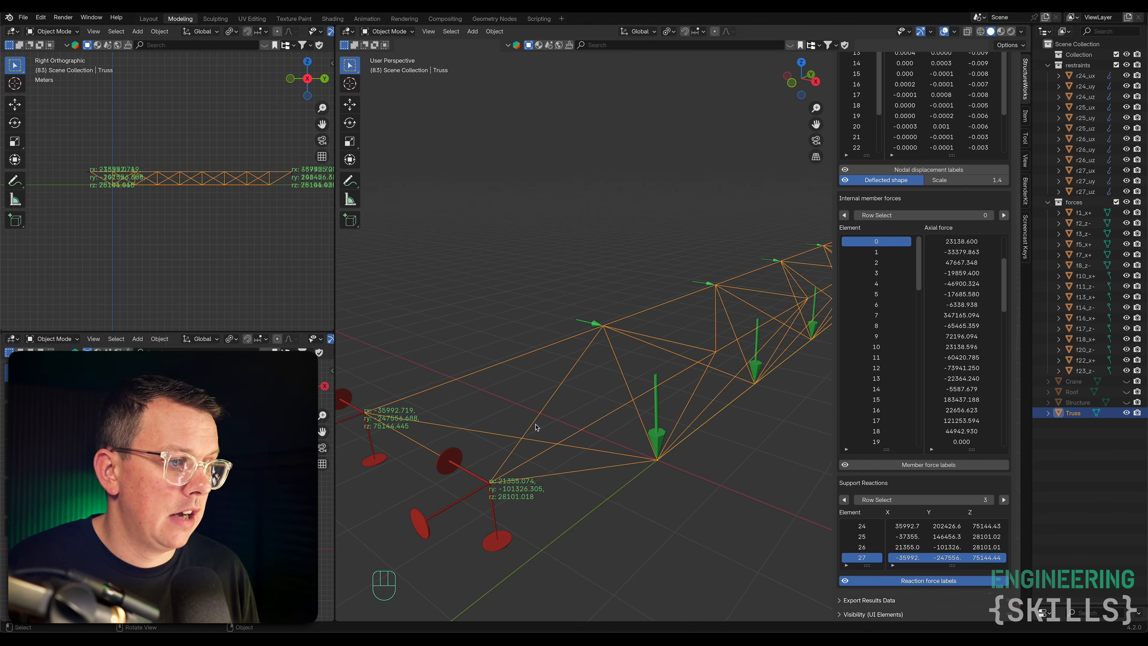
left_click(985, 582)
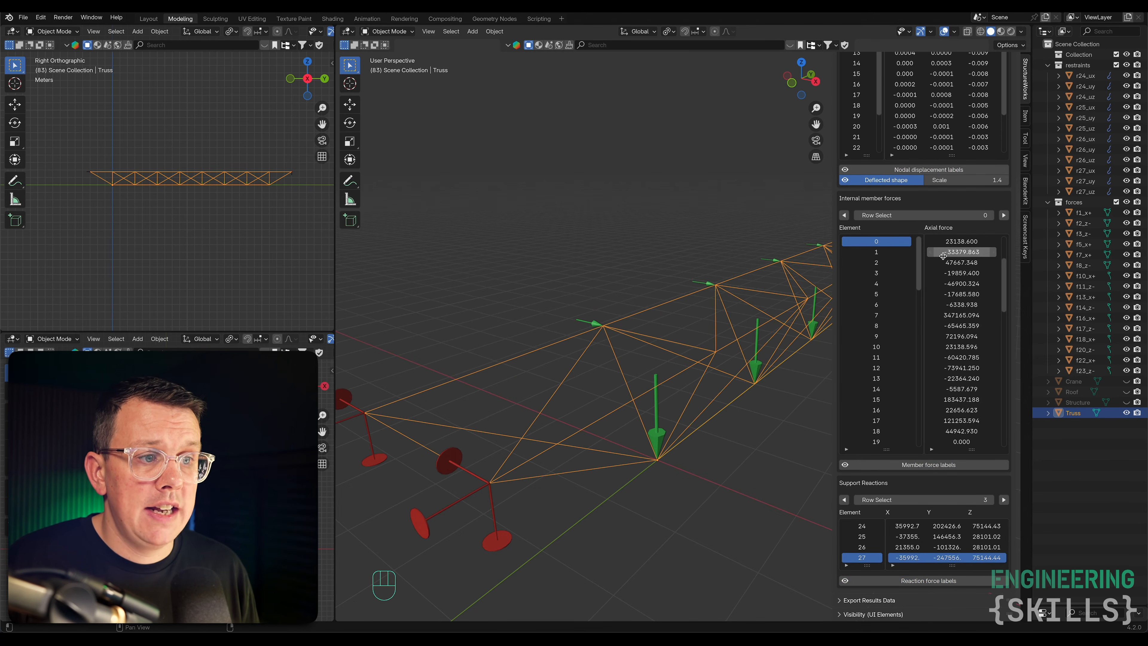
Display the truss's deflected shape from the nodal displacement results.
scroll(637, 335, "down", 2)
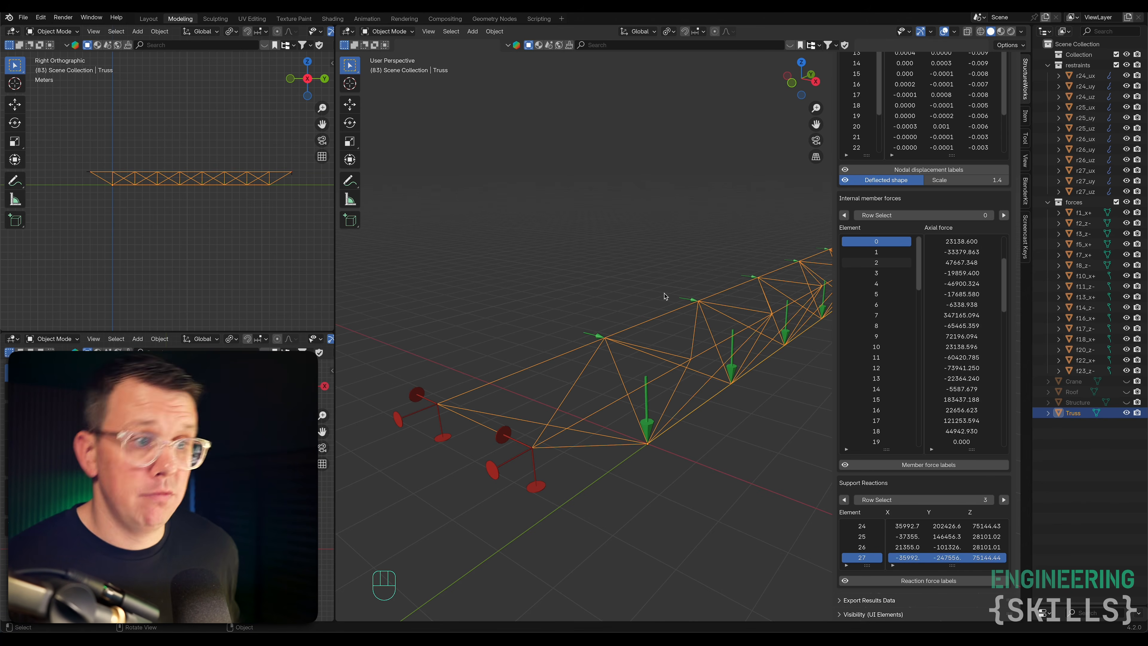
scroll(442, 341, "down", 4)
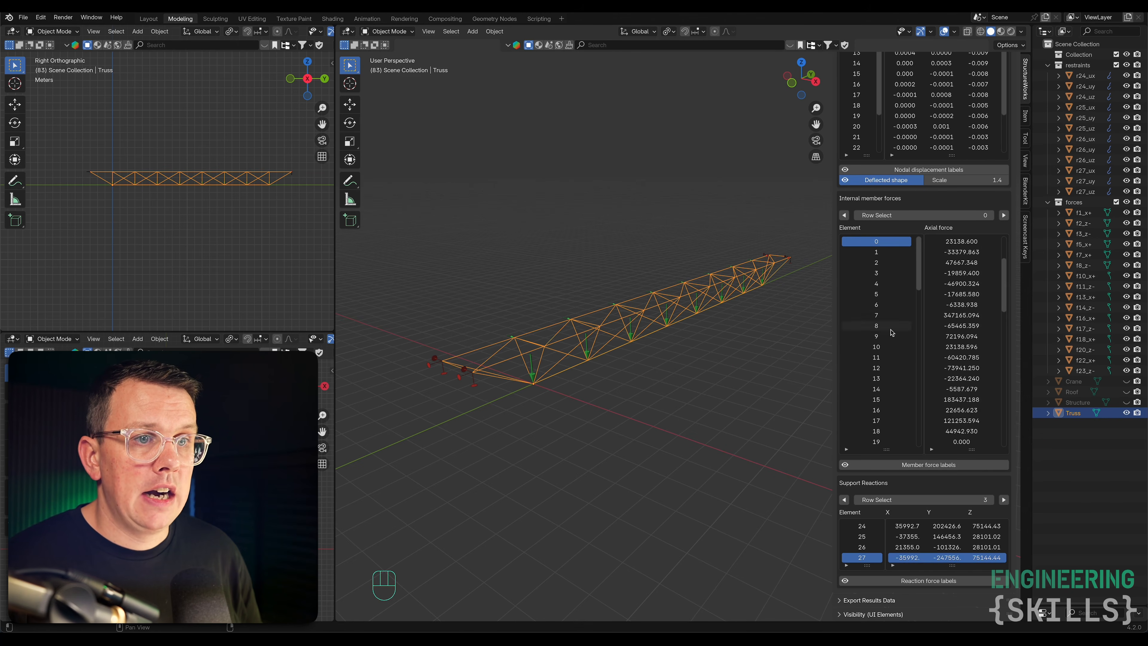
scroll(881, 253, "up", 3)
scroll(1001, 211, "up", 6)
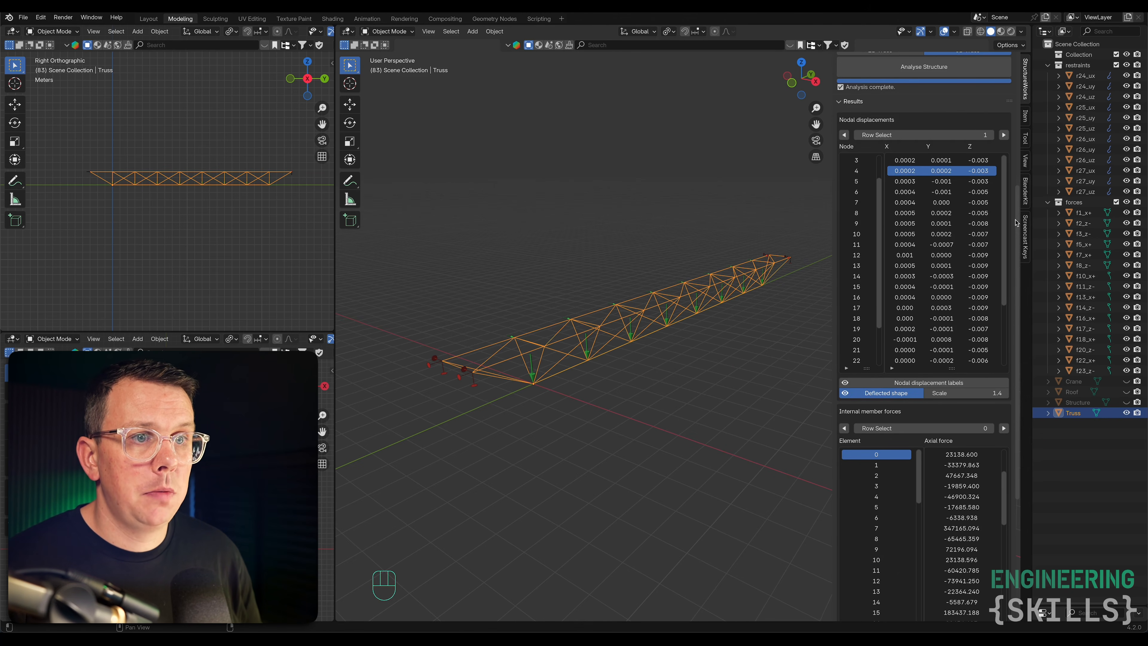
left_click(886, 392)
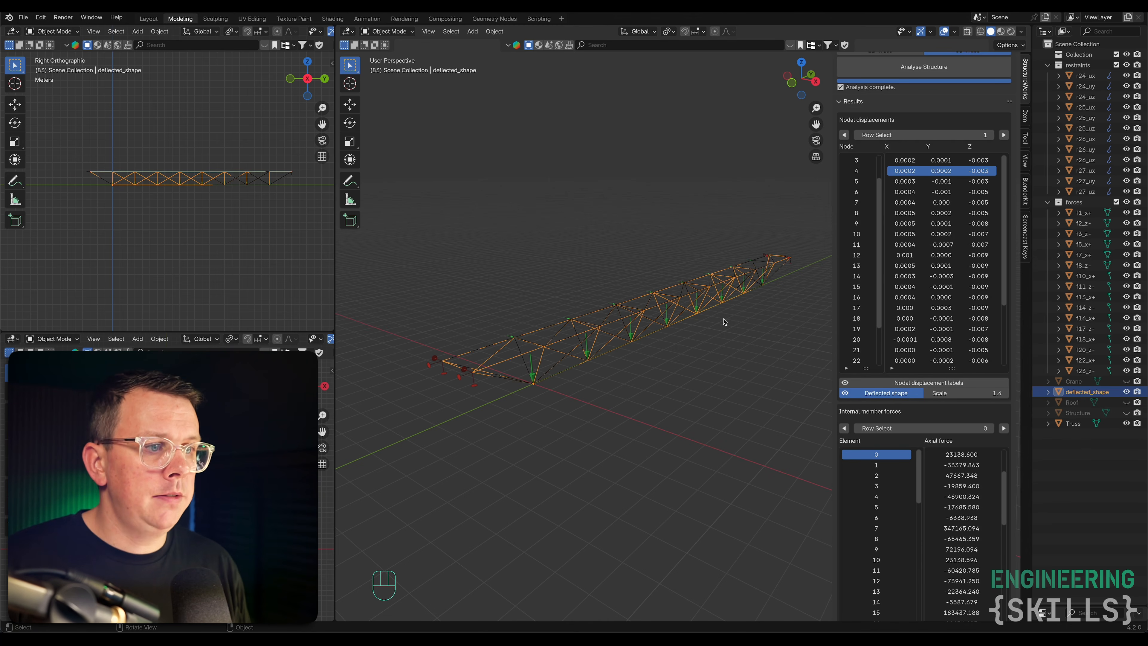
Set the deflected shape's scale to 50 and increase it further to 95.1.
left_click_drag(940, 393, 945, 395)
left_click(953, 395)
type("50")
key("Return")
middle_click_drag(656, 368, 650, 331)
scroll(499, 296, "down", 1)
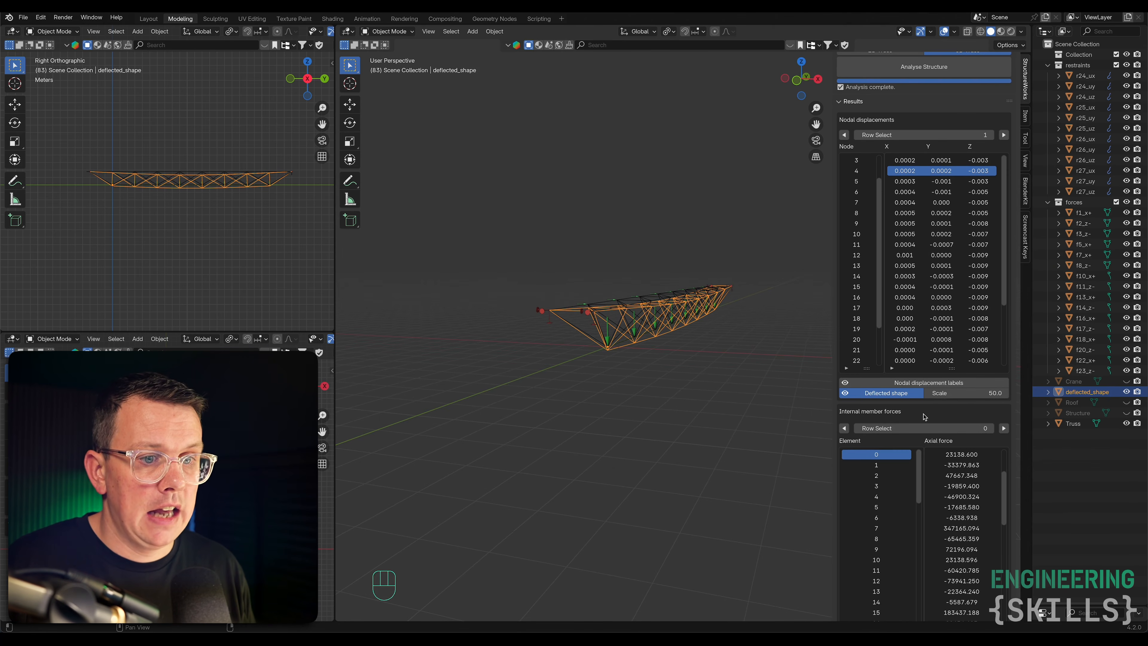
left_click_drag(965, 393, 994, 392)
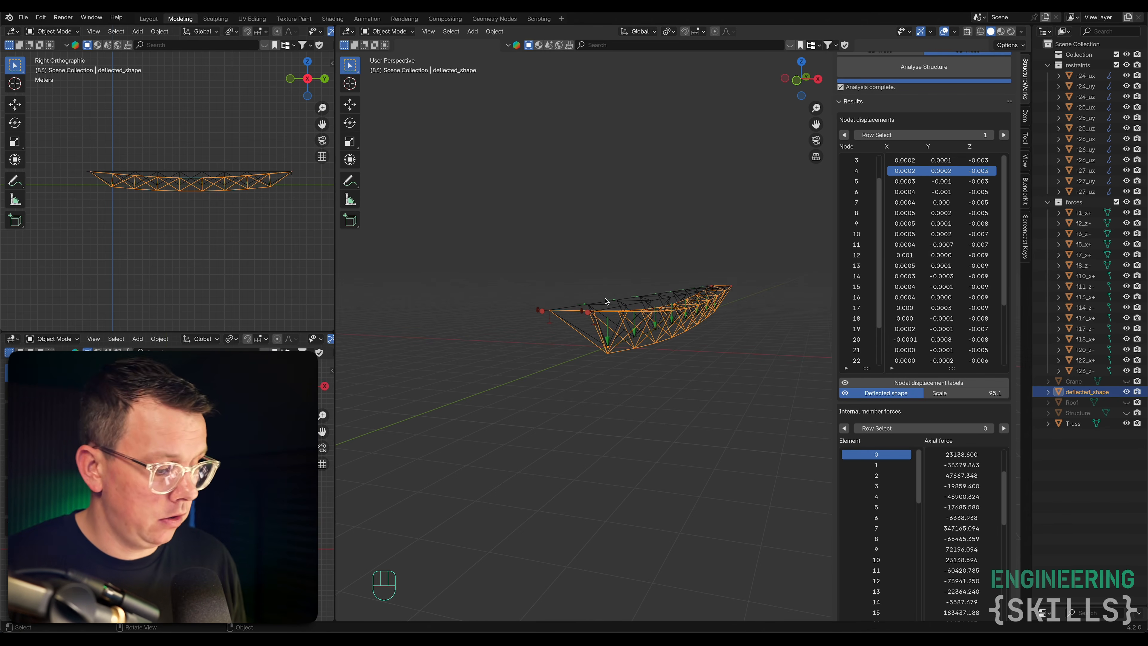
Switch to the Jupyter notebook to view the Axial Force plot, and return to Blender to look over the truss.
key("super+Tab")
scroll(961, 382, "down", 5)
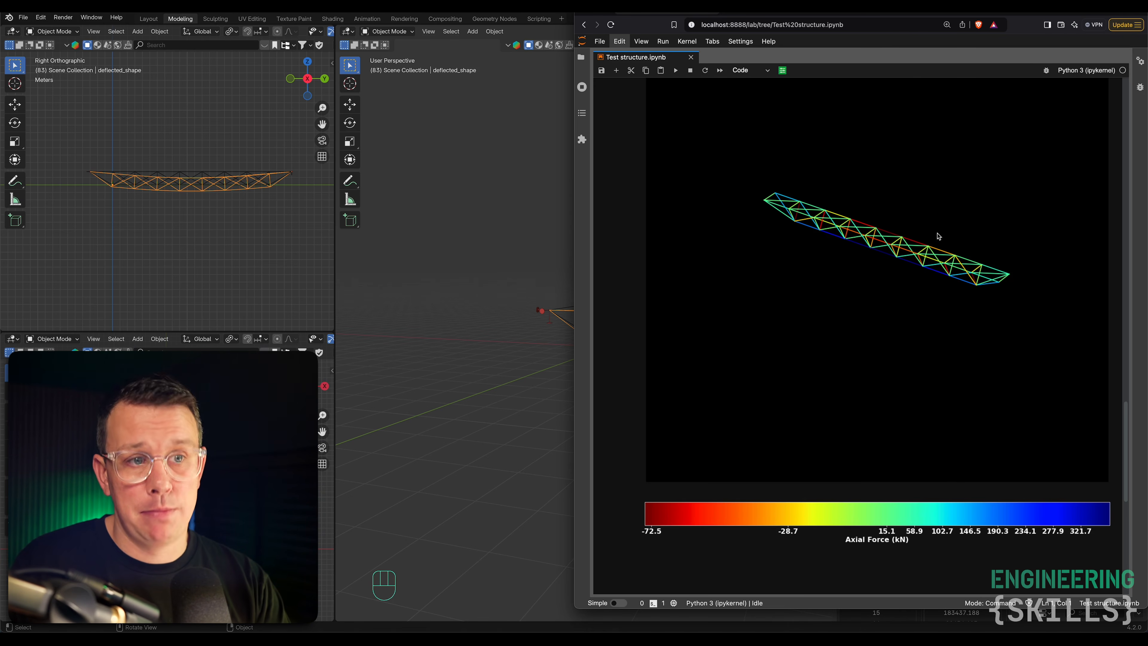
left_click(437, 292)
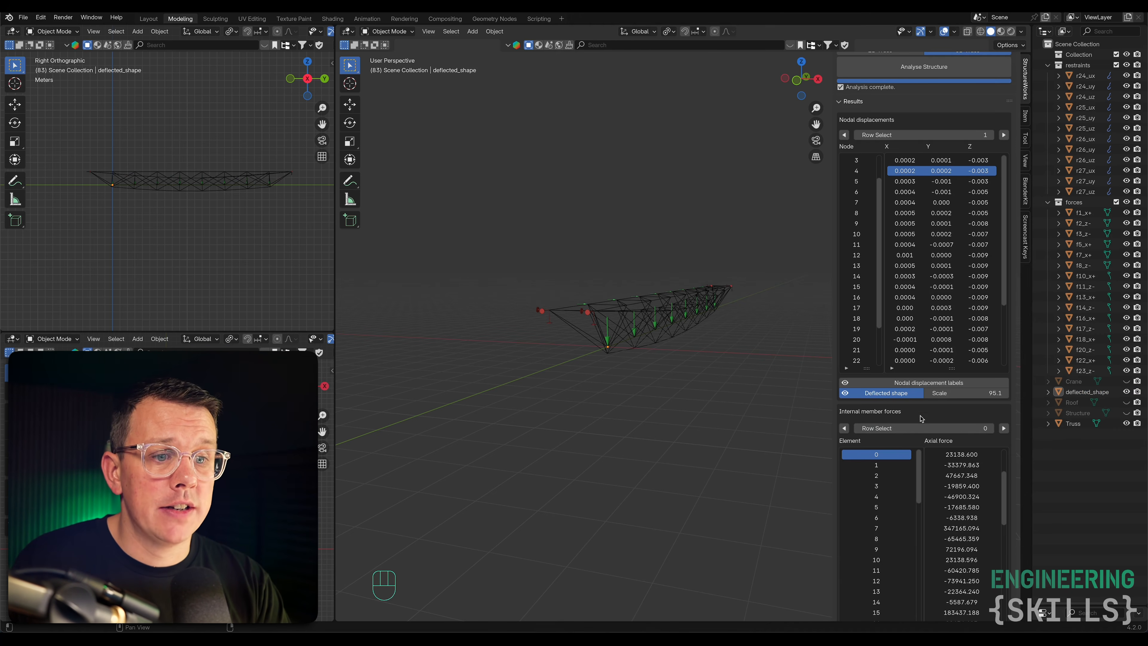
mouse_move(728, 308)
middle_mouse_down()
mouse_move(719, 298)
mouse_move(735, 290)
middle_mouse_up()
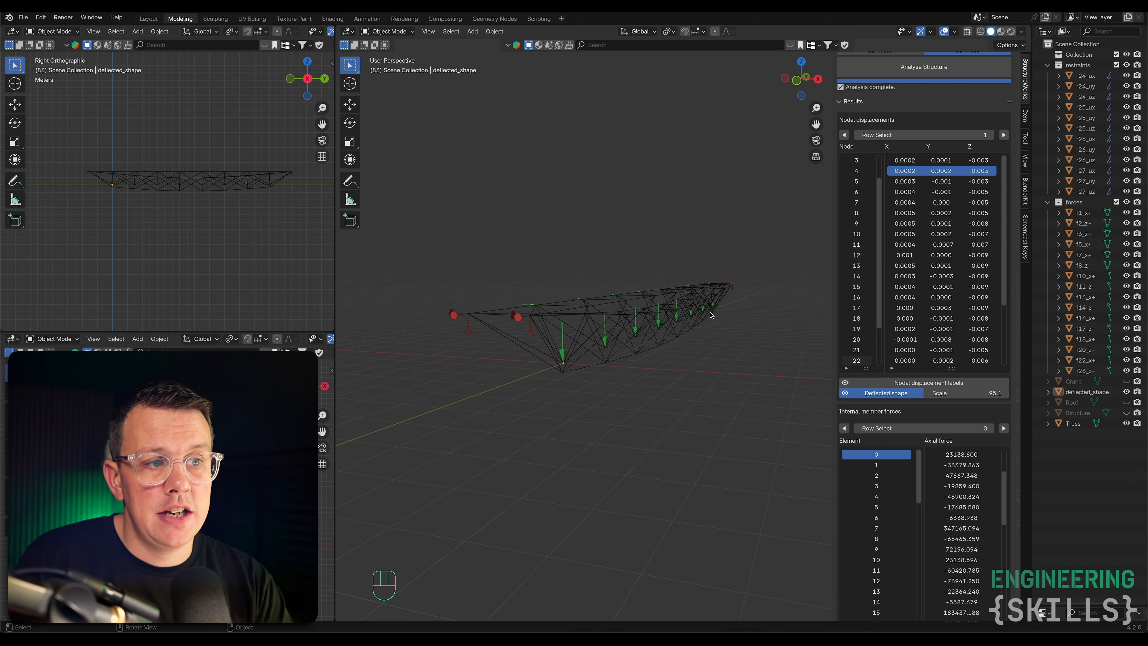
middle_click_drag(733, 282, 711, 293)
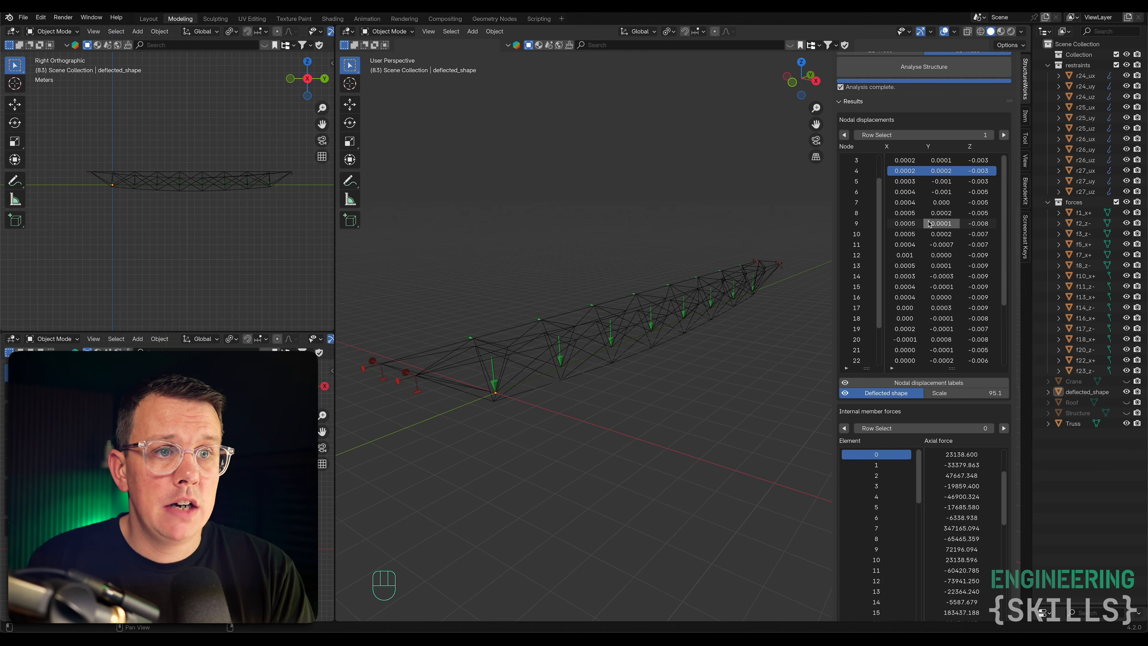
Review the material properties of Steel in the Materials section and collapse the section again.
scroll(1007, 240, "up", 10)
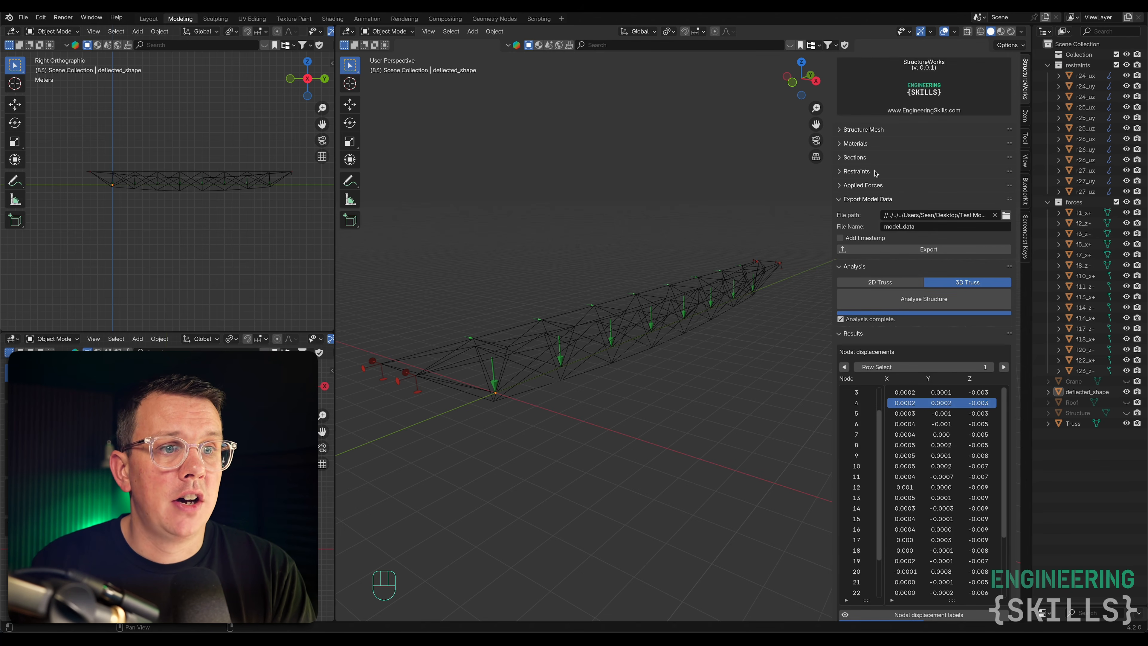
left_click(870, 144)
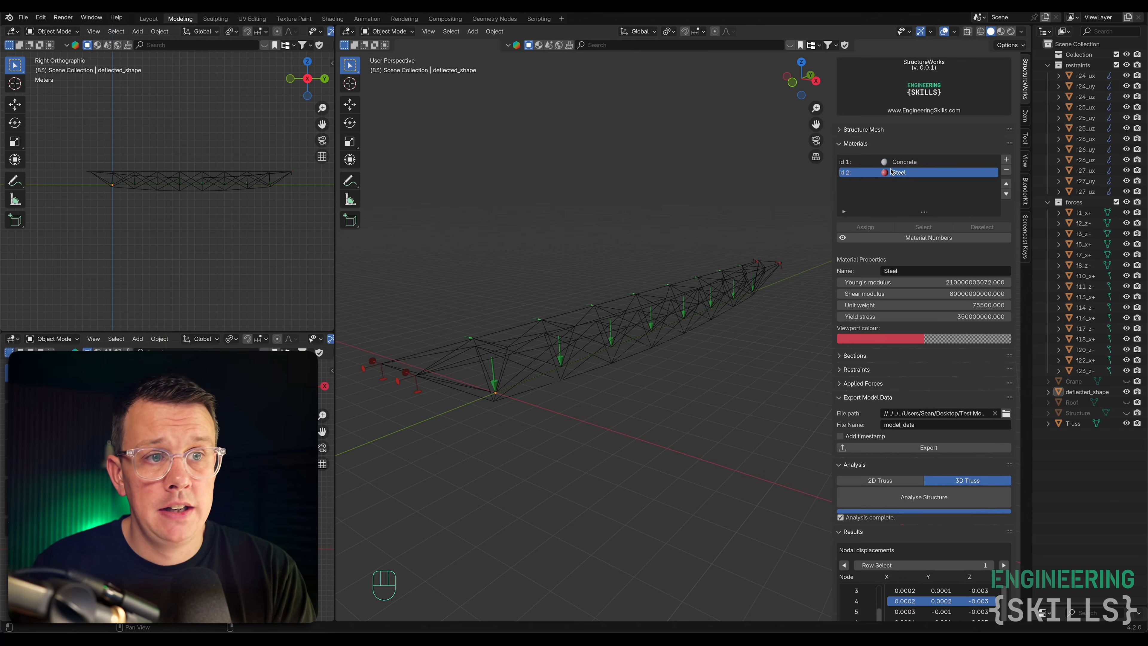
left_click(854, 145)
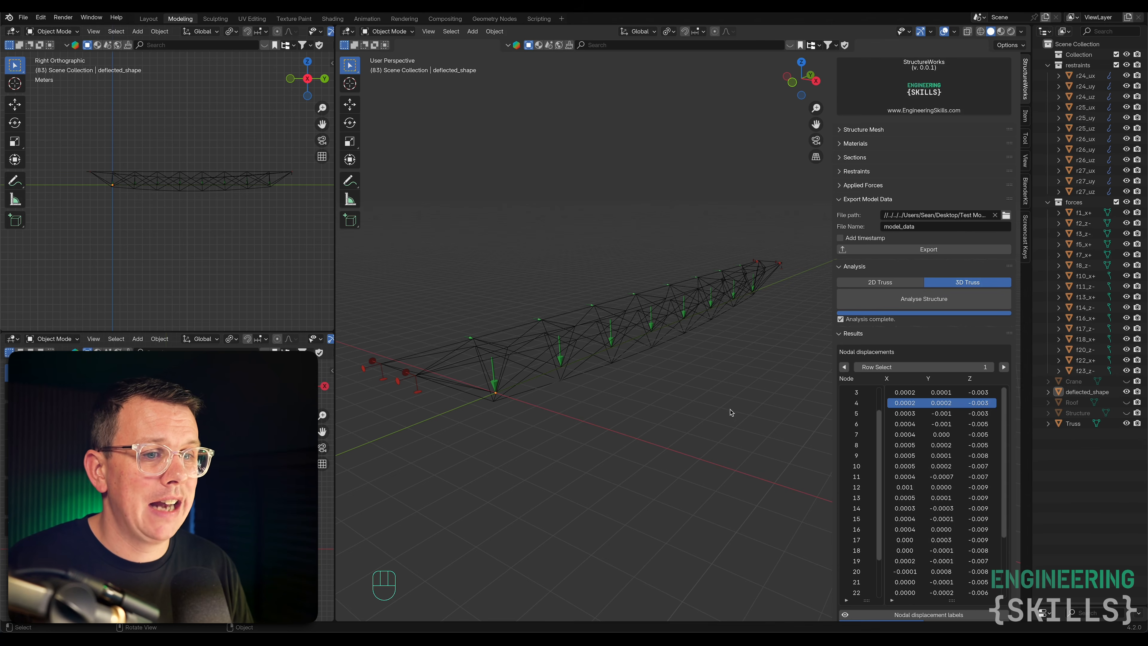
Collapse the Results section and expand the Visibility (UI Elements) controls.
scroll(896, 286, "down", 2)
scroll(940, 429, "down", 5)
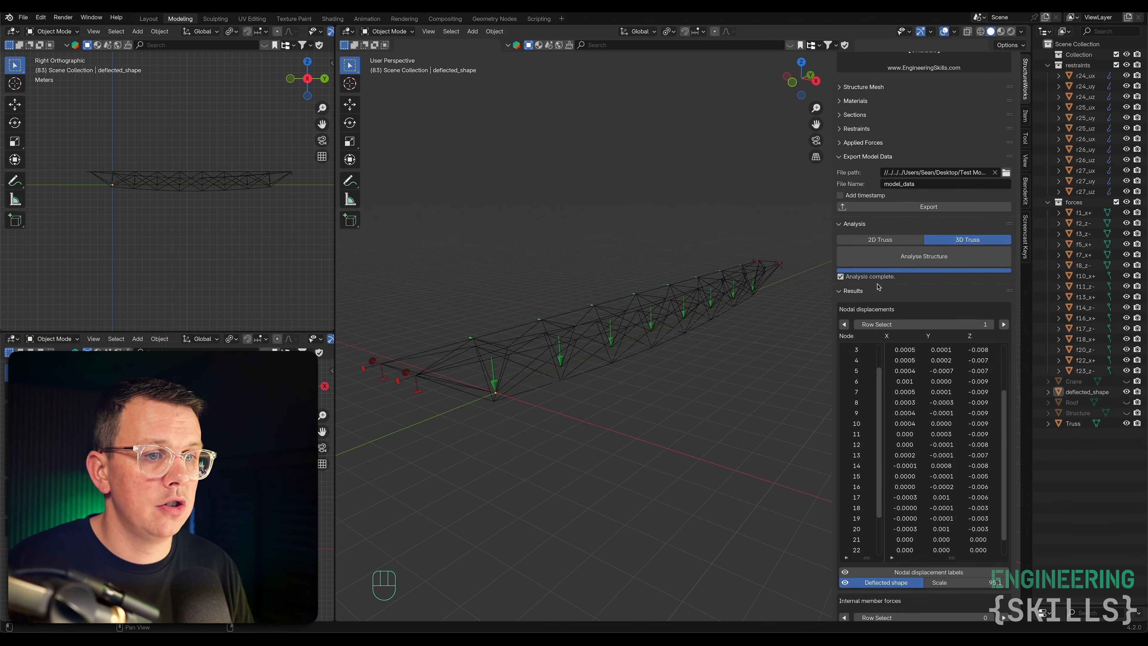
left_click(853, 292)
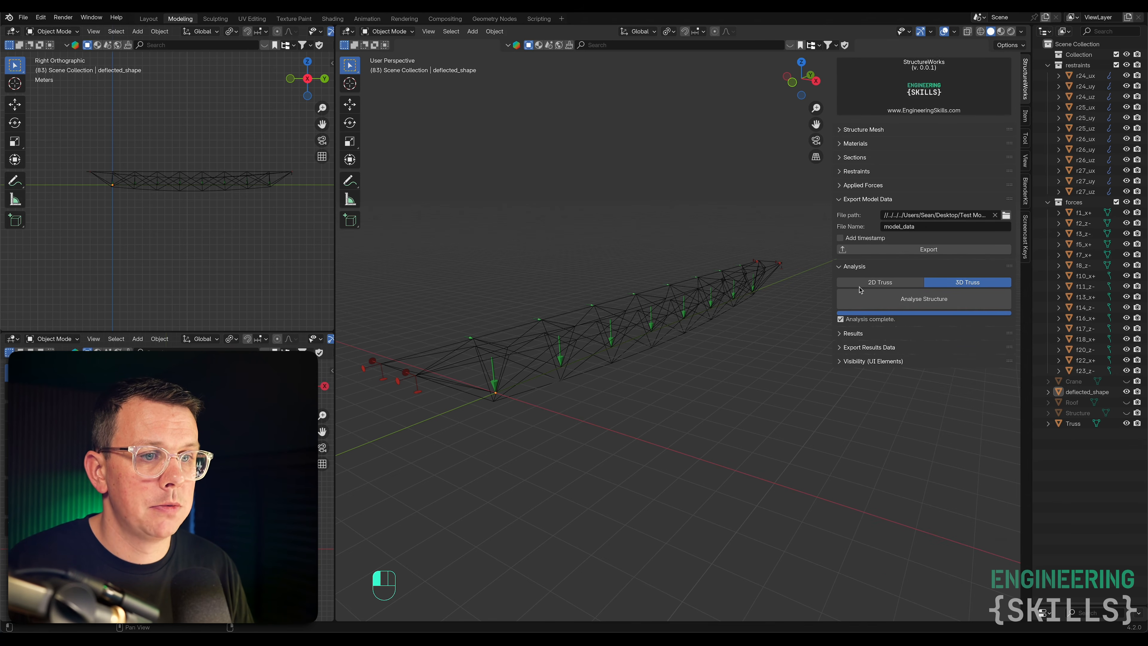
left_click(907, 364)
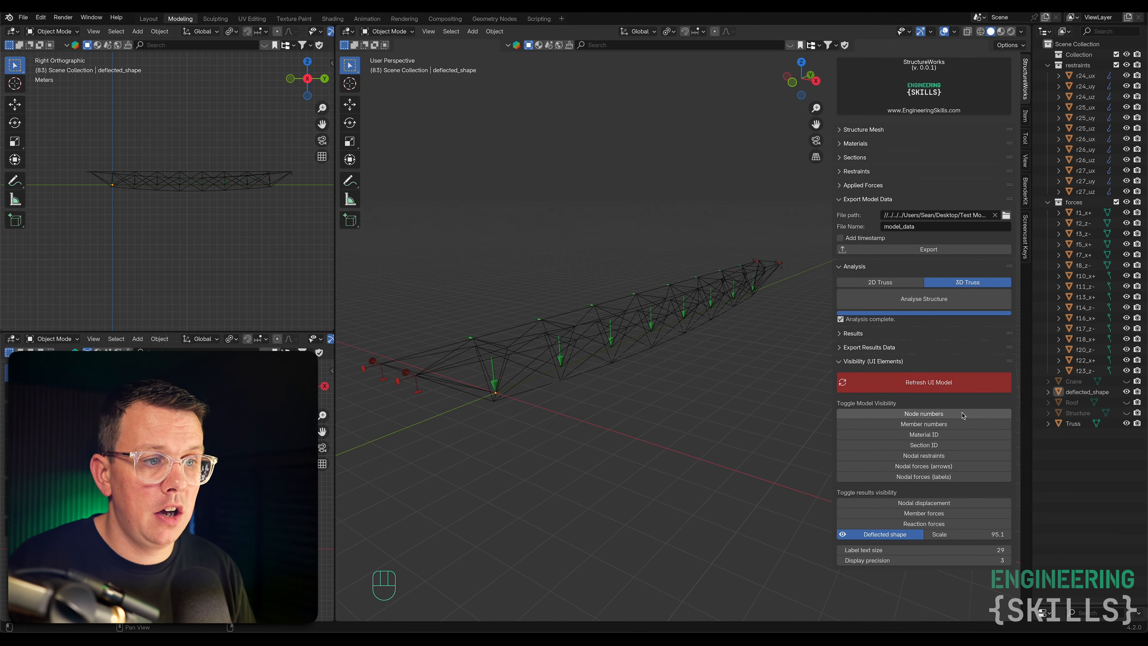
Toggle the deflected shape off and on, increase its scale to 107.9, and hide it.
left_click(903, 535)
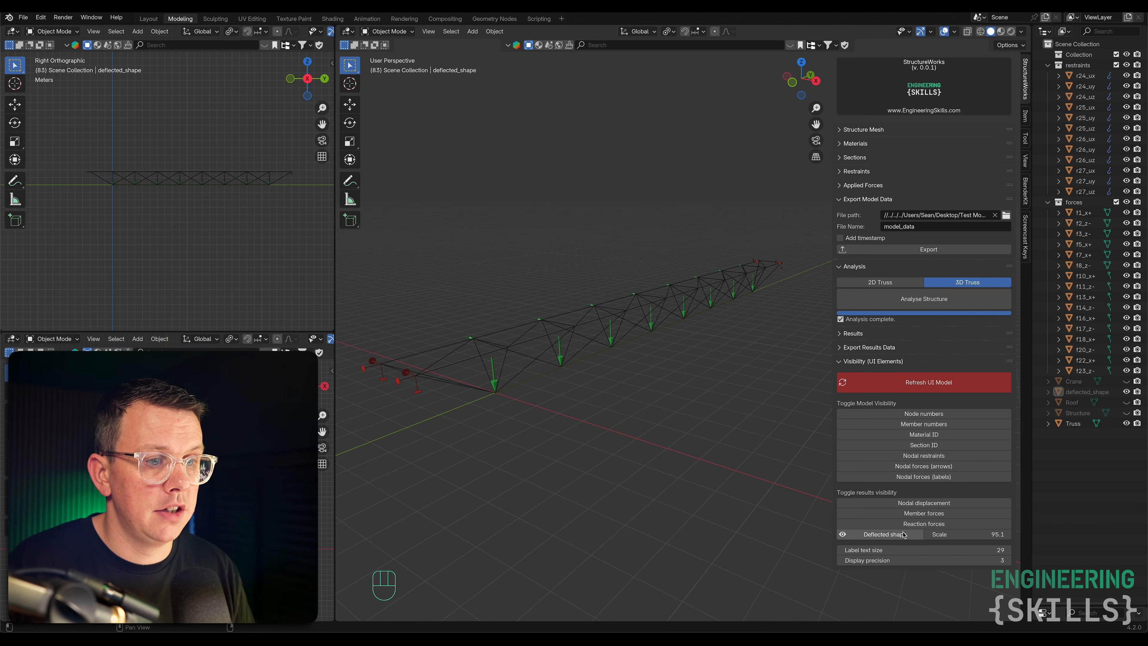
left_click(903, 535)
left_click_drag(961, 538, 979, 538)
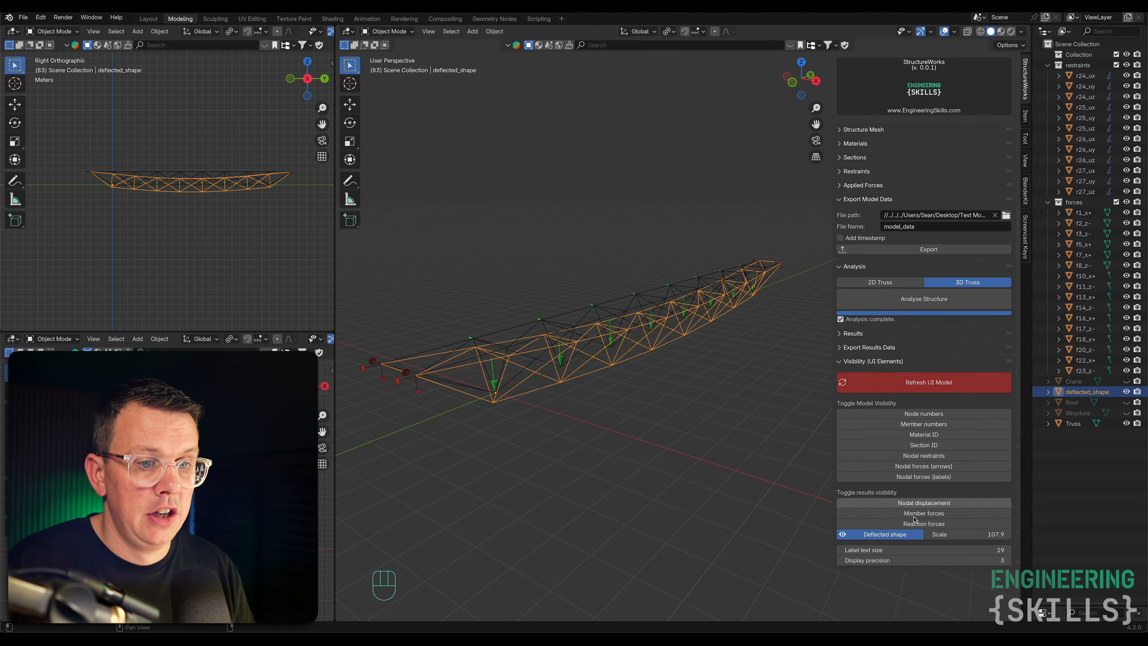
left_click(901, 536)
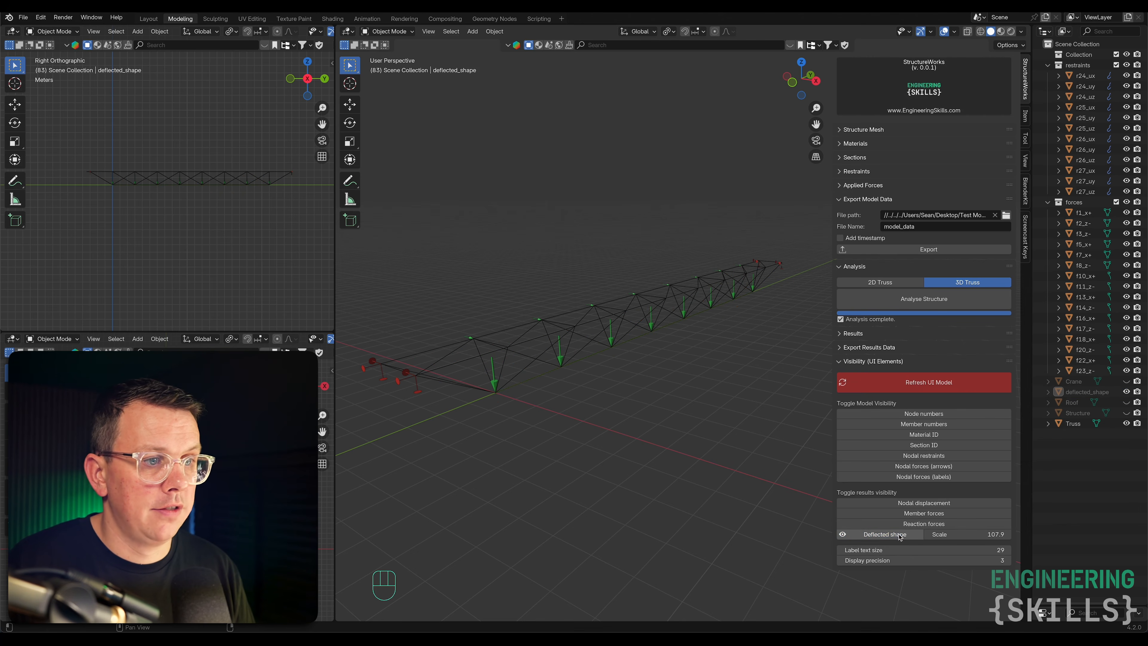
Toggle the node numbers, member numbers, material IDs, section IDs, nodal force arrows and nodal force labels one by one, restoring each.
left_click(929, 417)
left_click(929, 417)
left_click(928, 428)
left_click(928, 427)
left_click(928, 435)
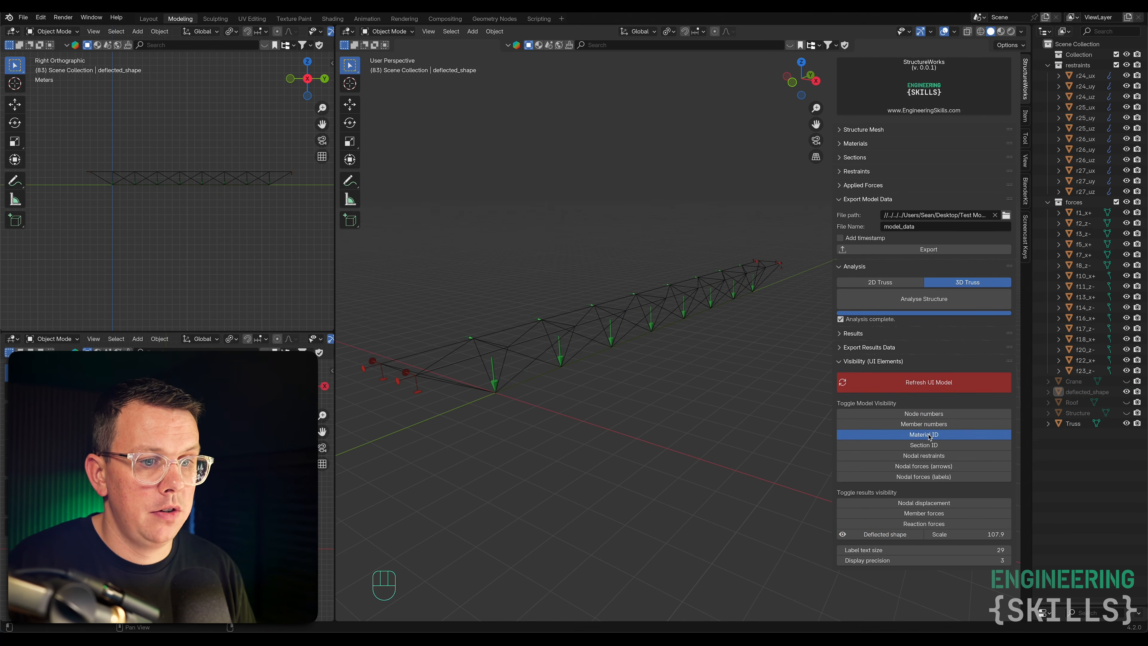
left_click(929, 435)
left_click(928, 445)
left_click(928, 446)
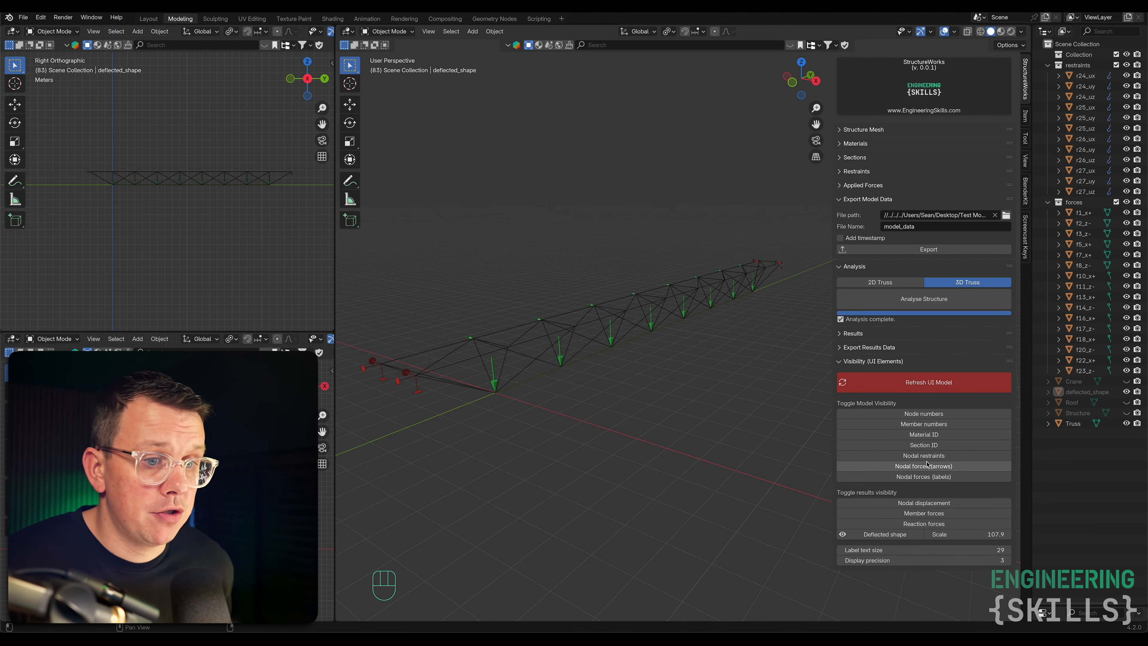
left_click(927, 466)
left_click(927, 467)
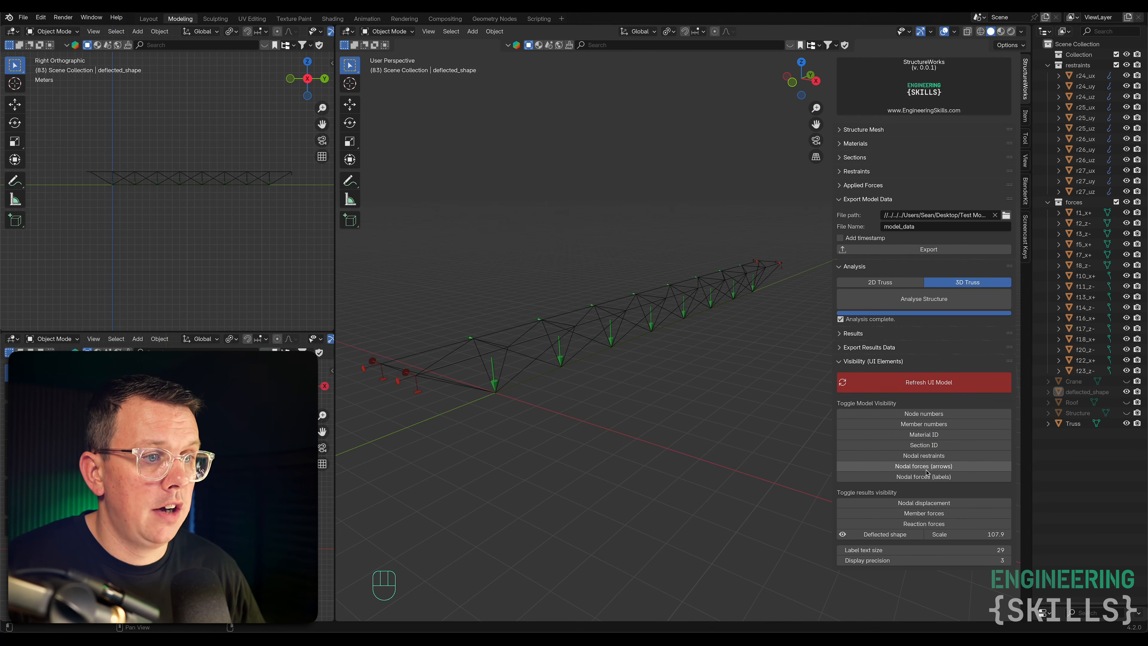
left_click(929, 477)
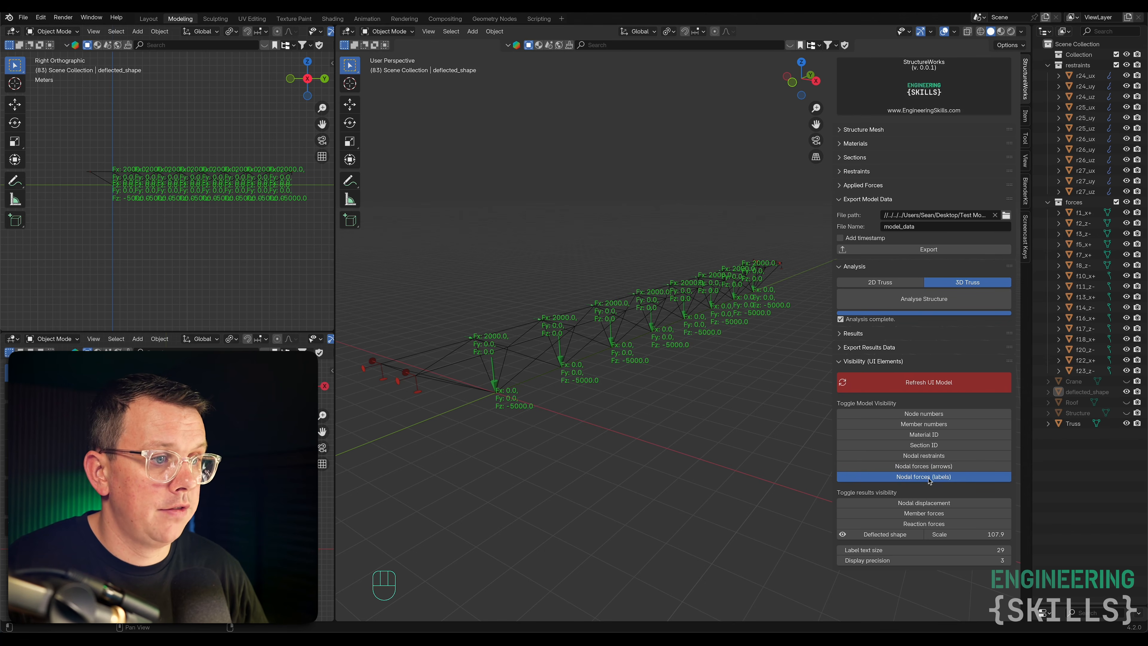
left_click(929, 479)
Show and hide the nodal displacement, member force and reaction force results one by one.
left_click(923, 504)
left_click(923, 505)
left_click(923, 512)
left_click(923, 512)
left_click(924, 523)
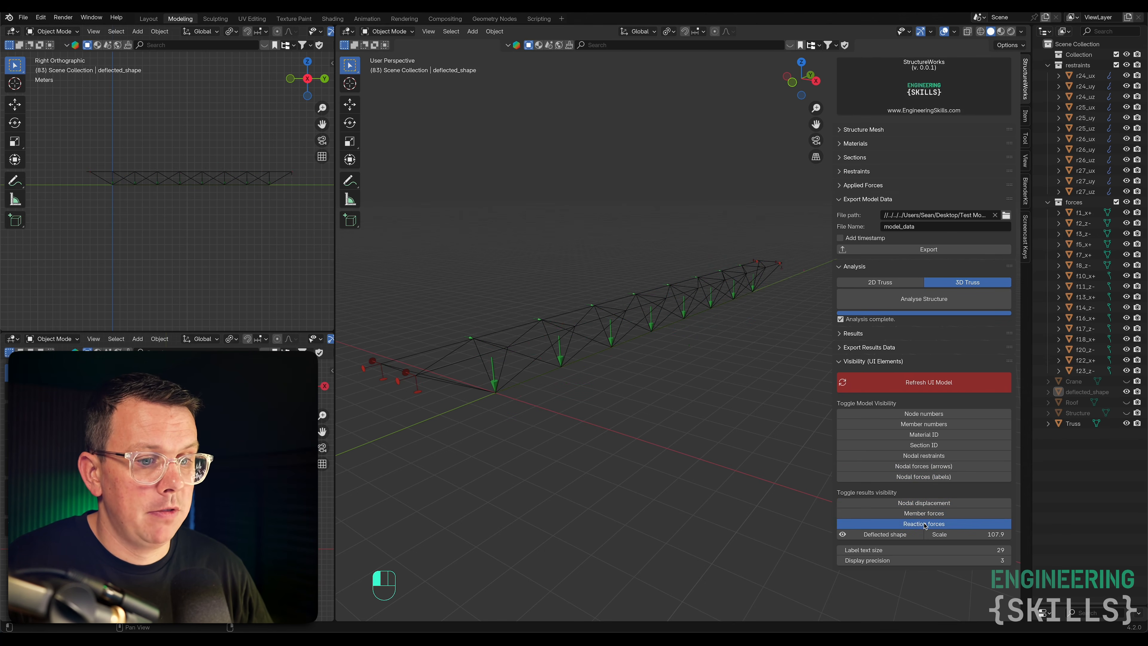
left_click(924, 523)
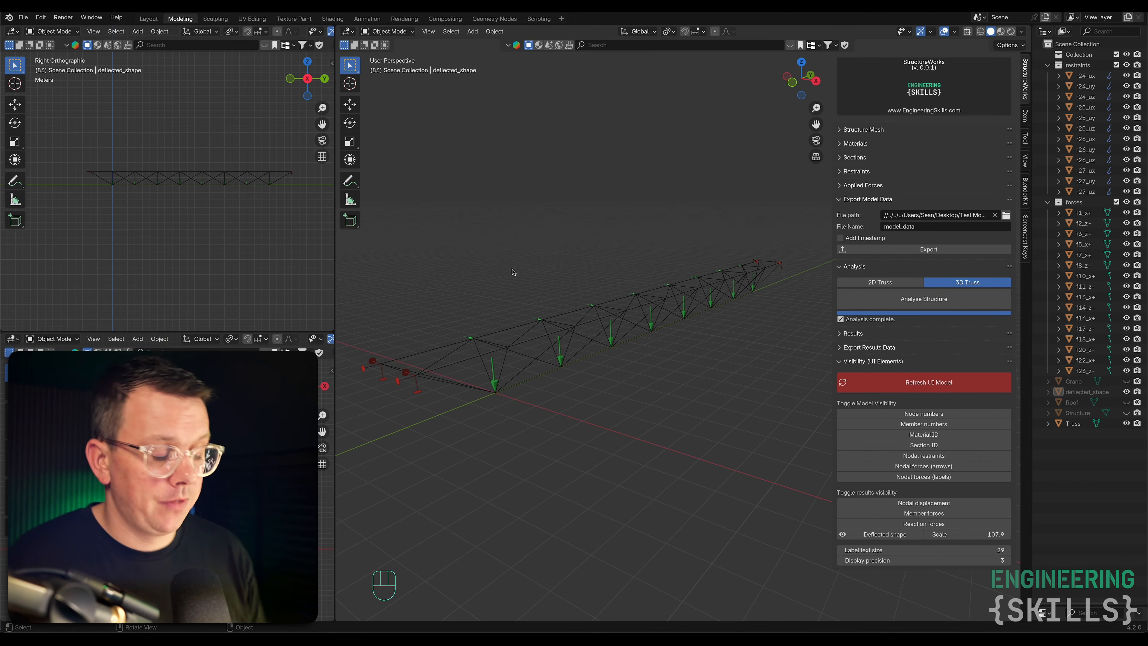
Show and hide the nodal displacements through the pop-up Visibility Controls in the viewport.
key("alt+w")
key("alt+w")
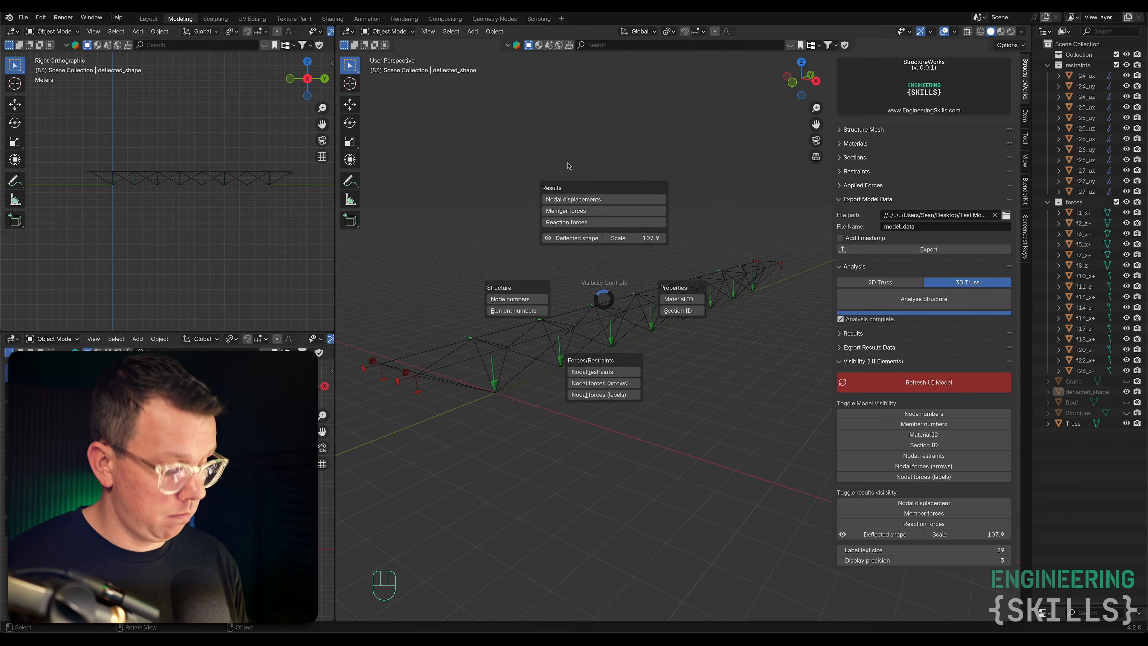
left_click(576, 200)
key("alt+w")
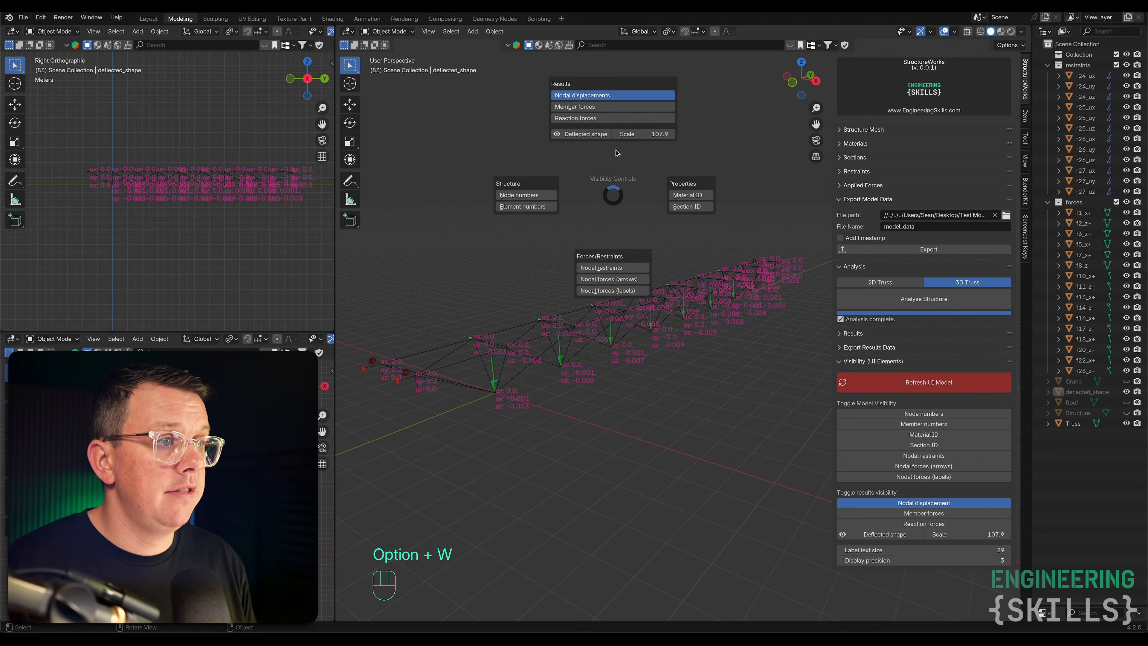
left_click(579, 97)
Show and hide the material IDs through the pop-up Visibility Controls, and look over the remaining options.
key("alt+w")
left_click(637, 305)
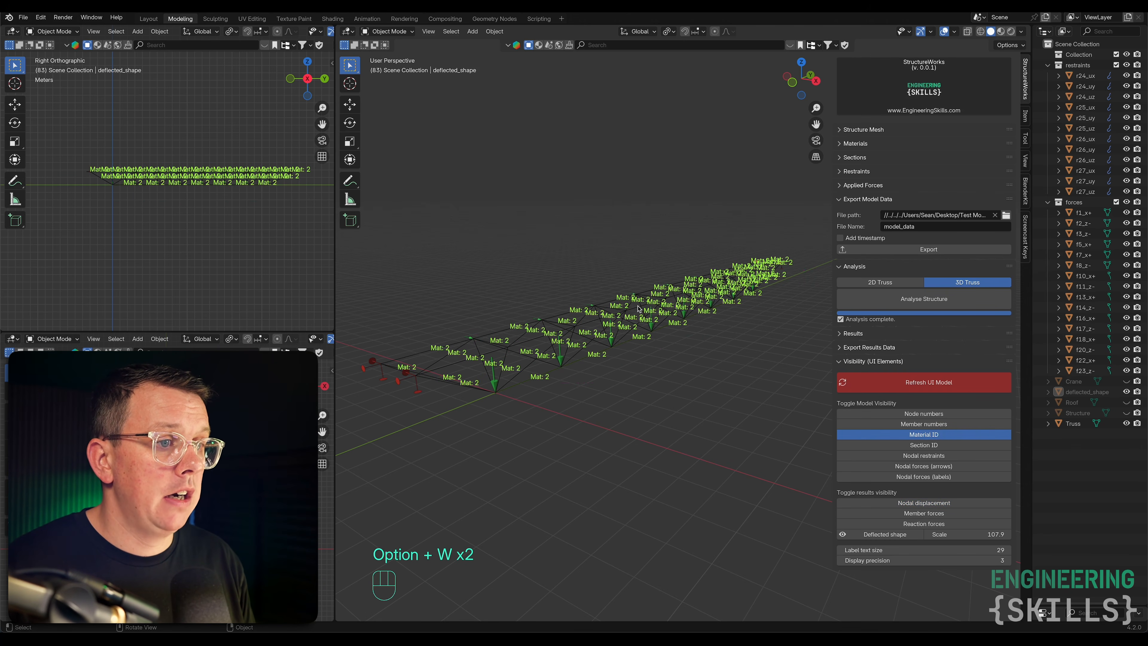
key("alt+w")
left_click(711, 309)
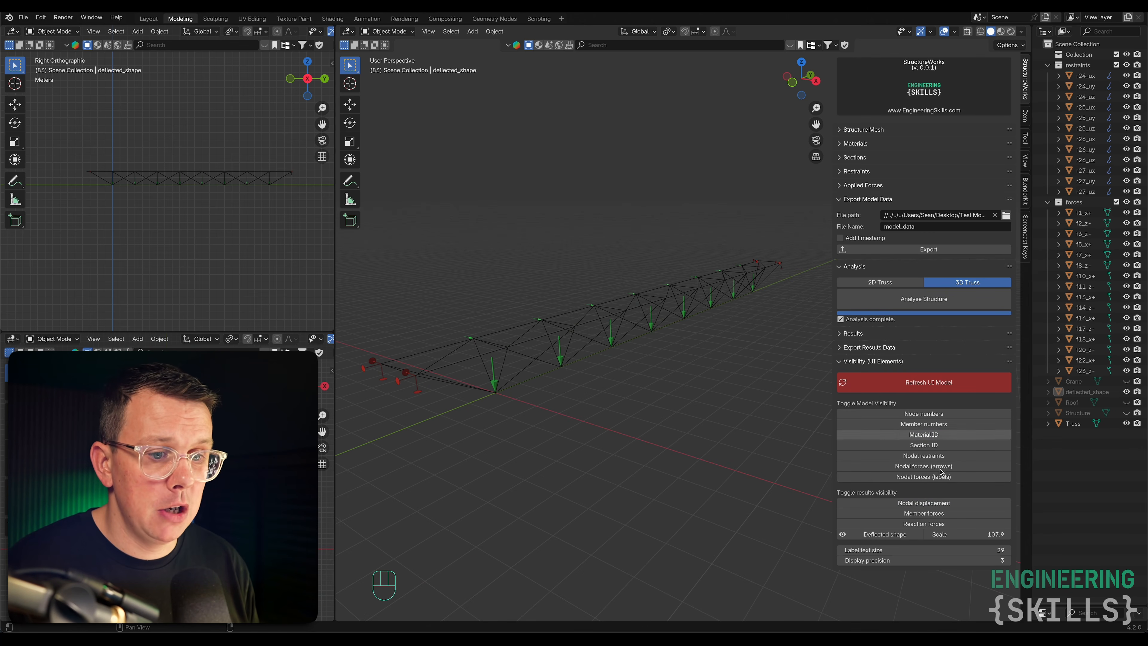
key("alt+w")
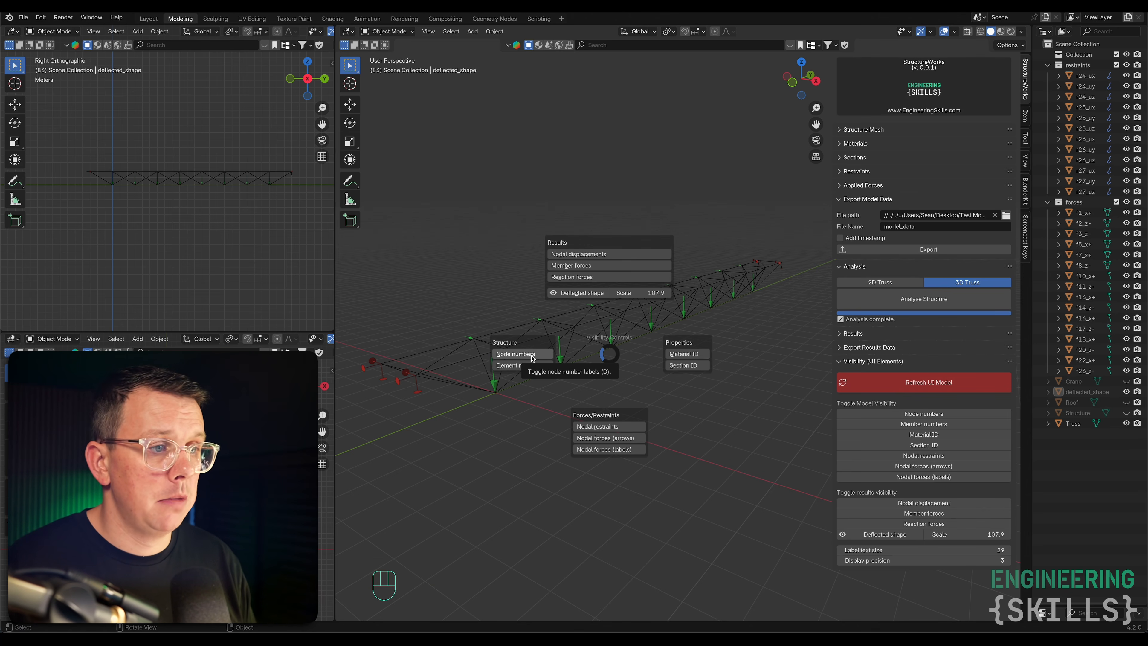
left_click(720, 449)
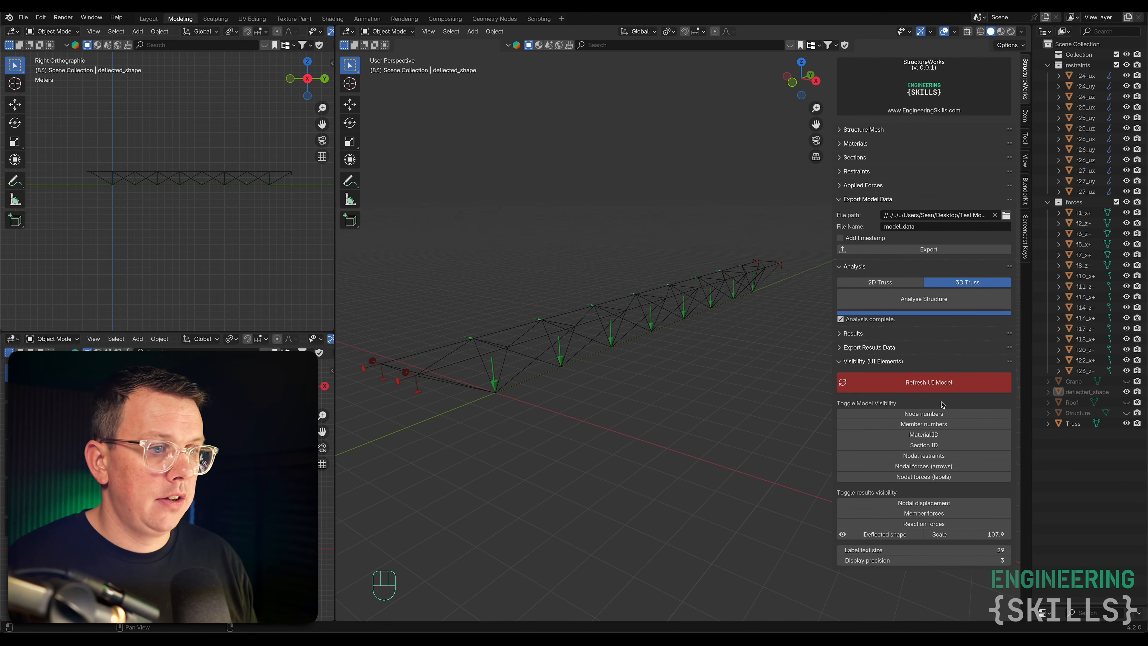
Show the nodal displacement labels on the truss and reduce the label text size to 16.
left_click(929, 504)
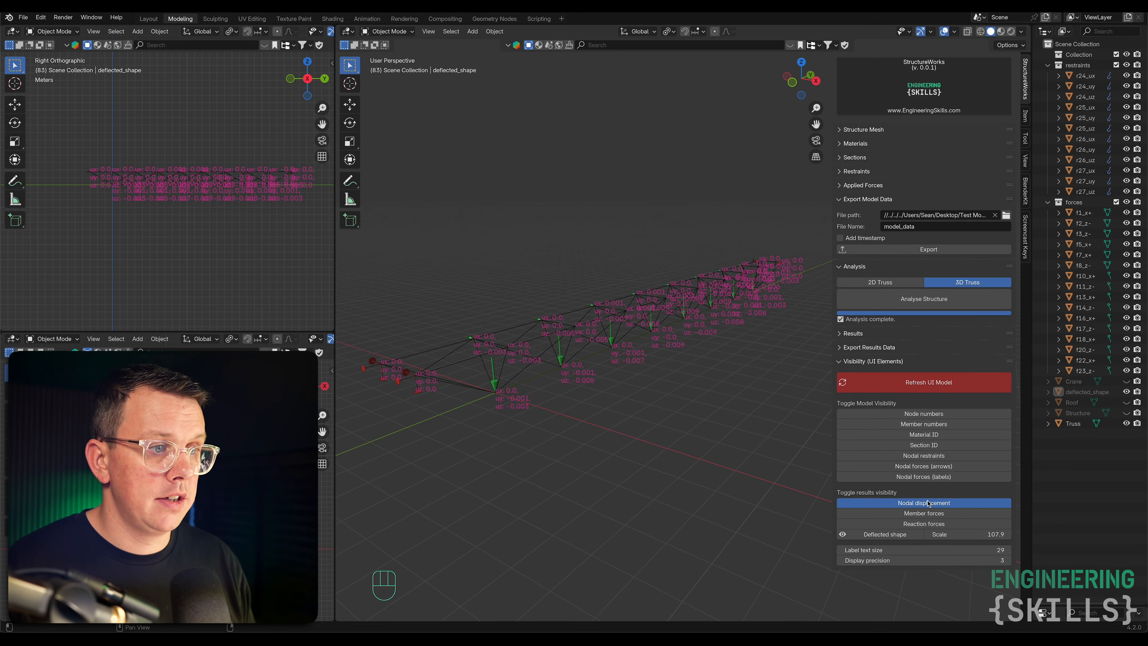
left_click_drag(974, 553, 959, 547)
scroll(708, 403, "up", 5)
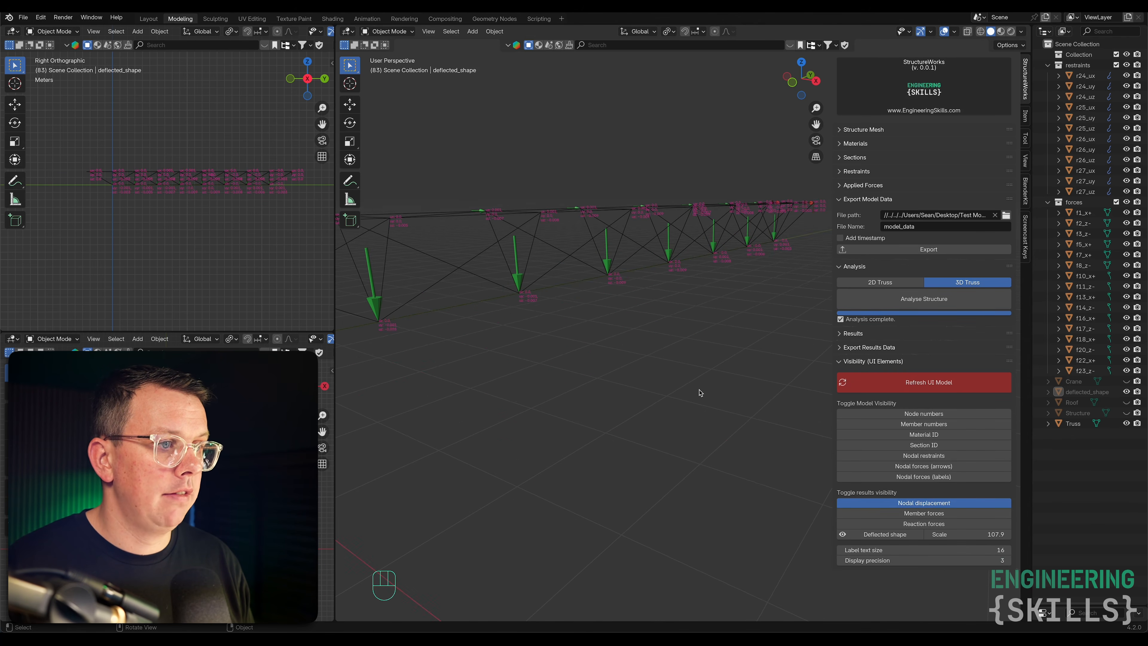
middle_click_drag(606, 257, 614, 281)
scroll(614, 280, "up", 1)
scroll(615, 281, "down", 1)
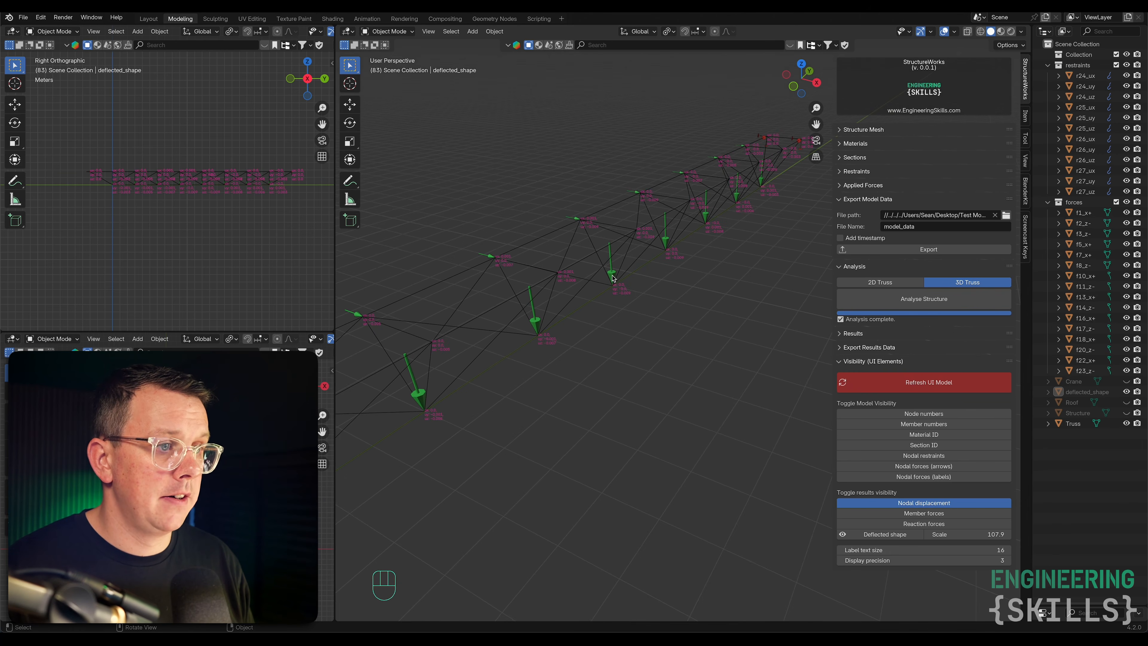
middle_click_drag(617, 362, 704, 409)
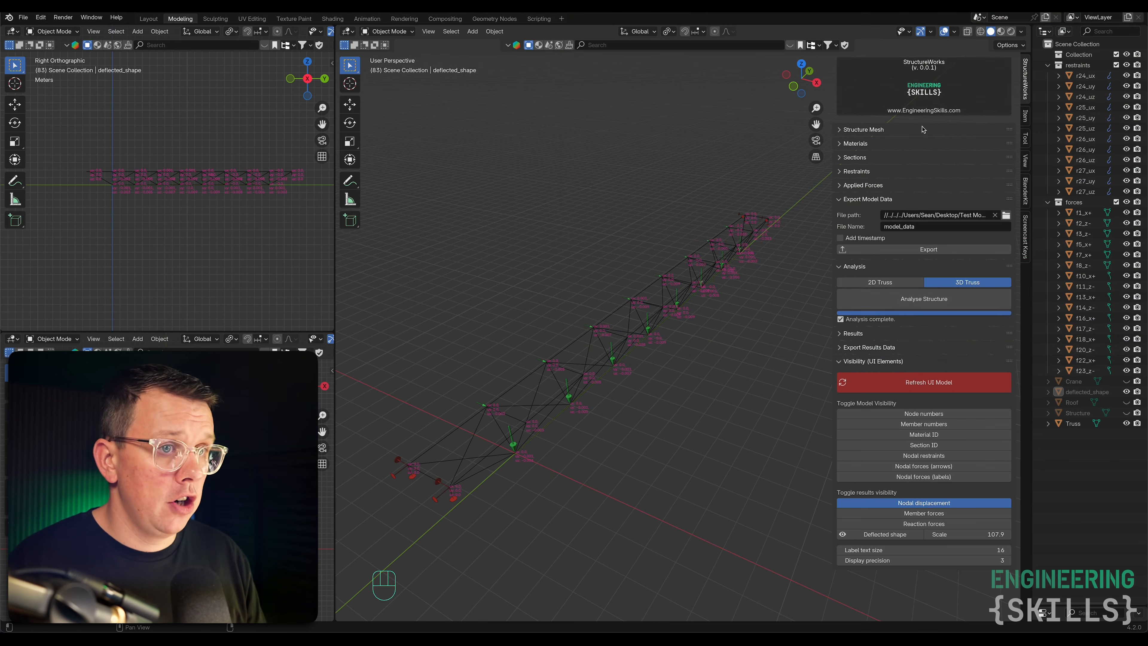
left_click(875, 129)
left_click(876, 129)
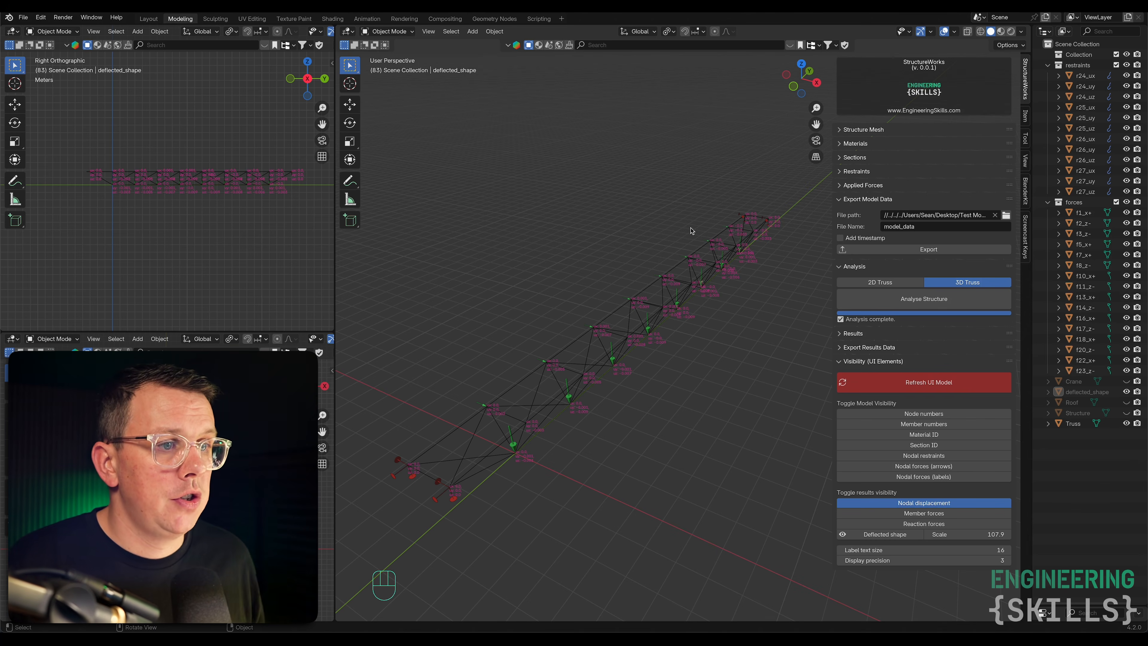
scroll(596, 238, "down", 4)
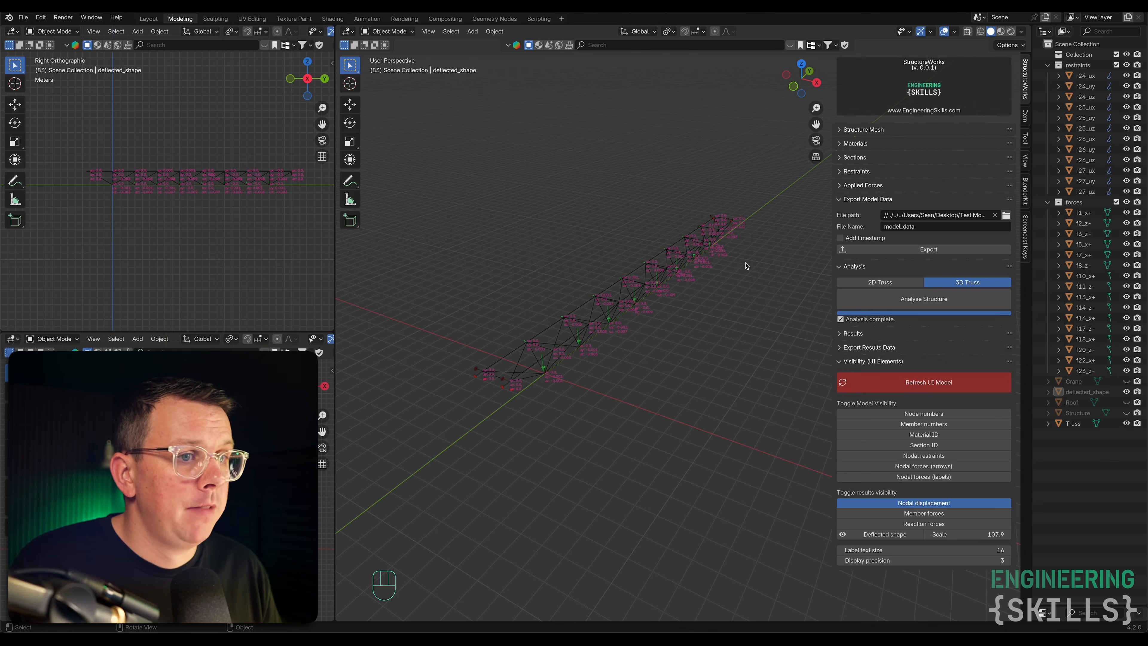
Collapse the Export Model Data, Analysis and Visibility (UI Elements) sections.
left_click(843, 199)
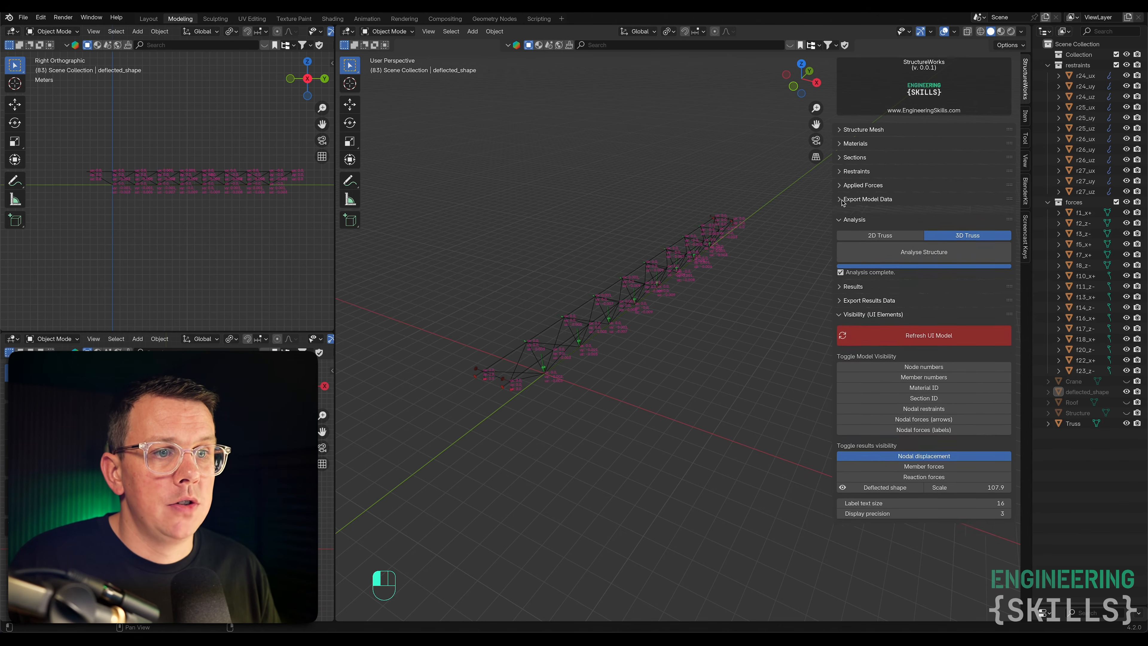
left_click(844, 215)
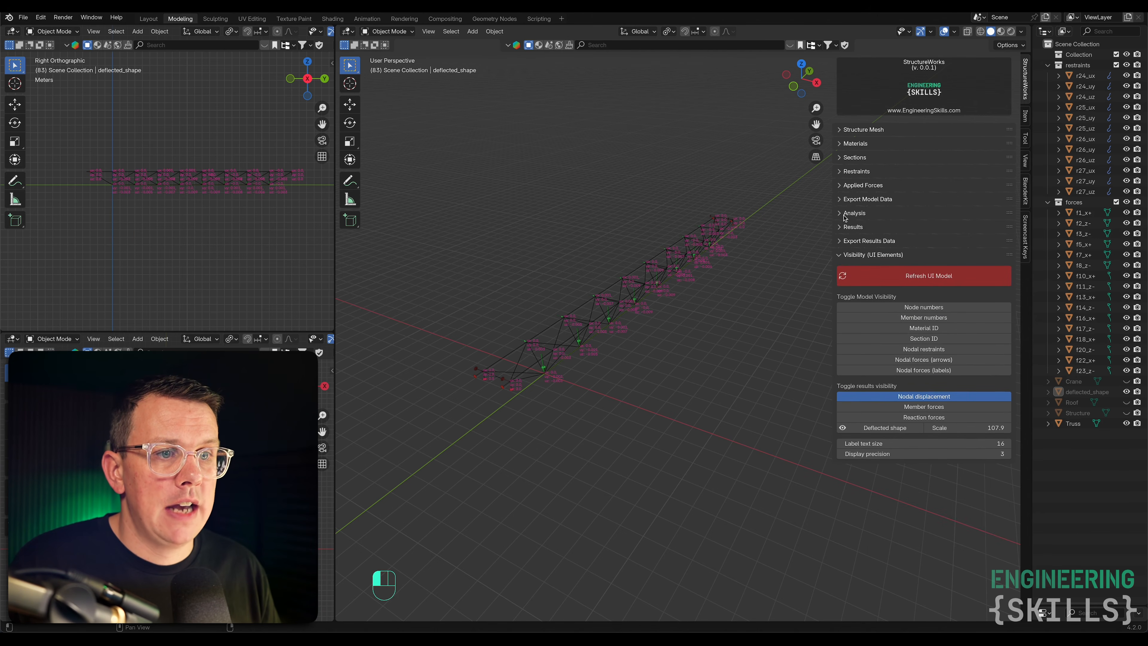
left_click(849, 255)
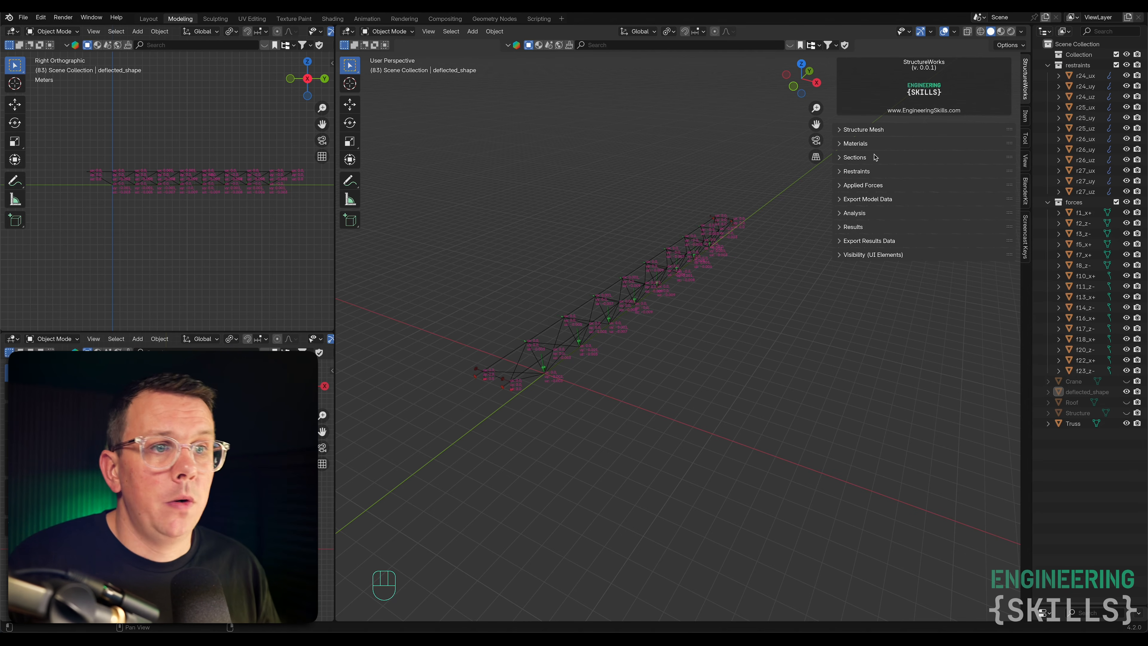
Clear the Truss from the structure object selection and hide it in the viewport.
left_click(847, 133)
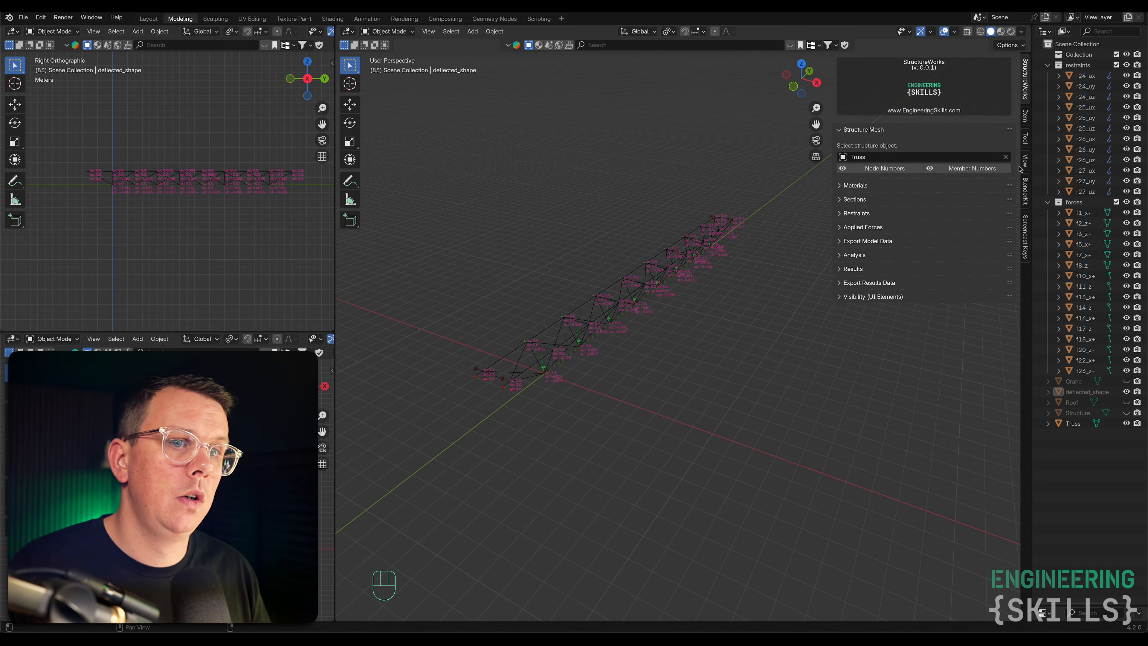
left_click(1005, 157)
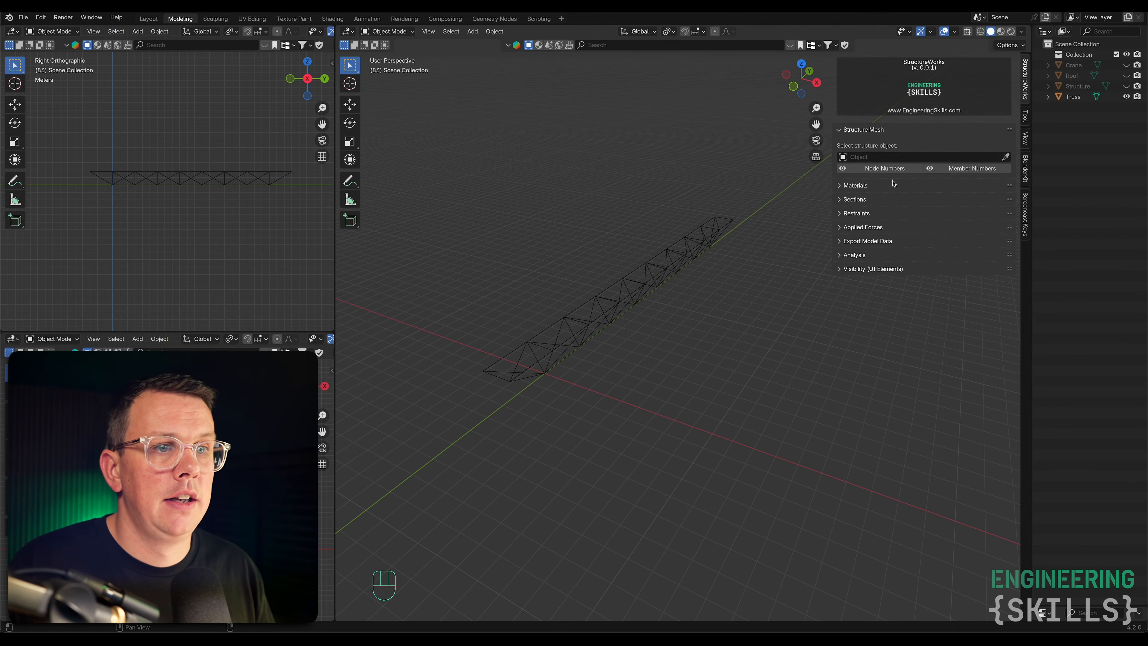
left_click(1126, 97)
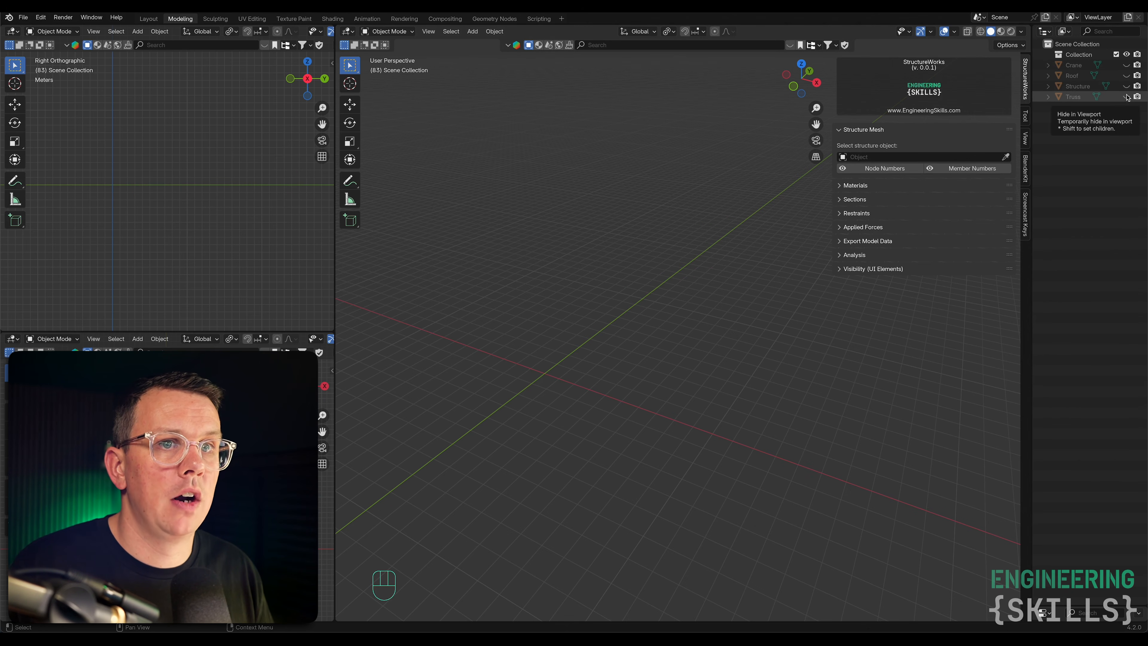
Show the Roof object in the viewport, look over its mesh, and hide it again.
left_click(1124, 76)
scroll(605, 213, "down", 10)
middle_click_drag(641, 233, 613, 226)
scroll(613, 224, "up", 5)
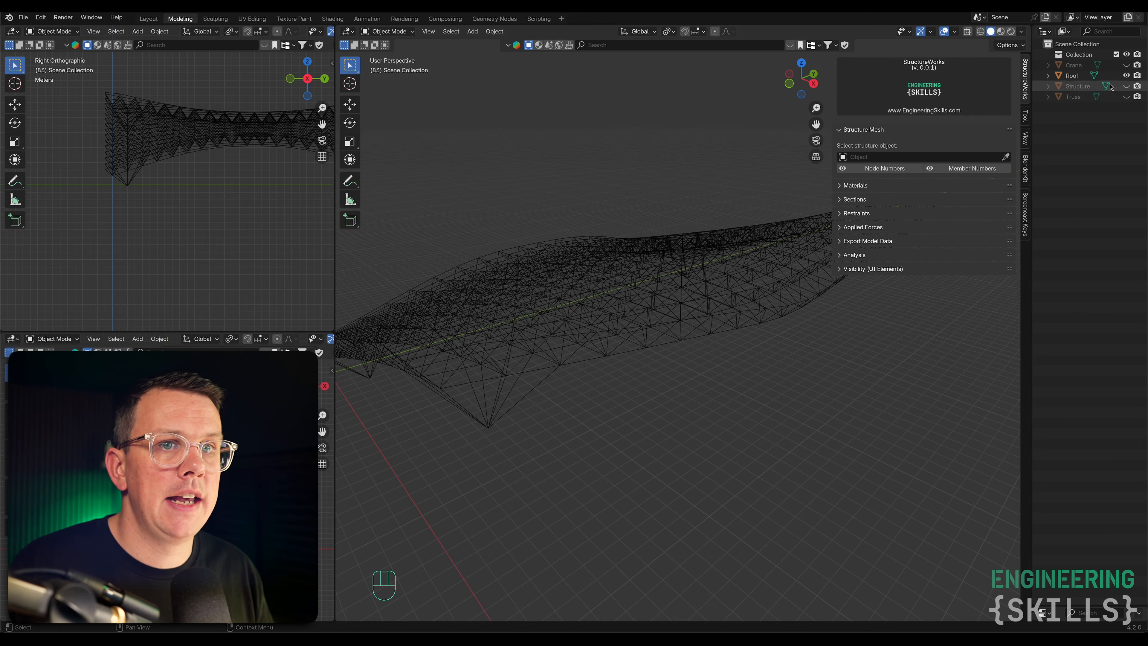
left_click(1126, 76)
Unhide the Crane object and look over its mesh in the perspective view.
left_click(1126, 65)
middle_click_drag(736, 251, 650, 267)
scroll(665, 264, "up", 5)
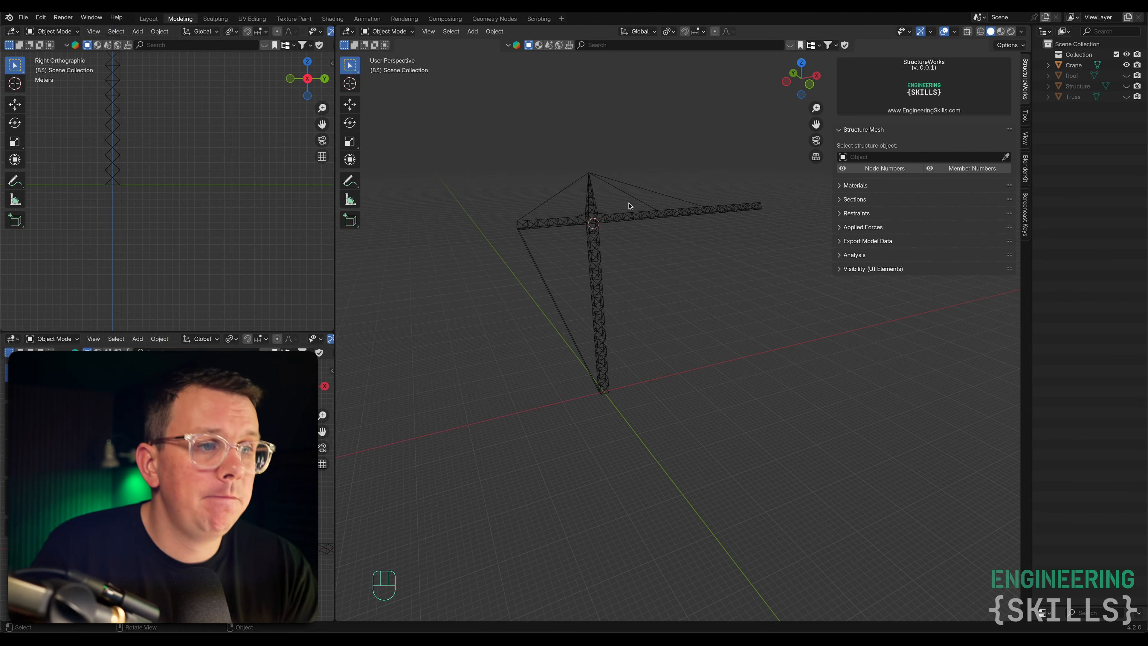
middle_click_drag(612, 197, 631, 257)
left_click(587, 231)
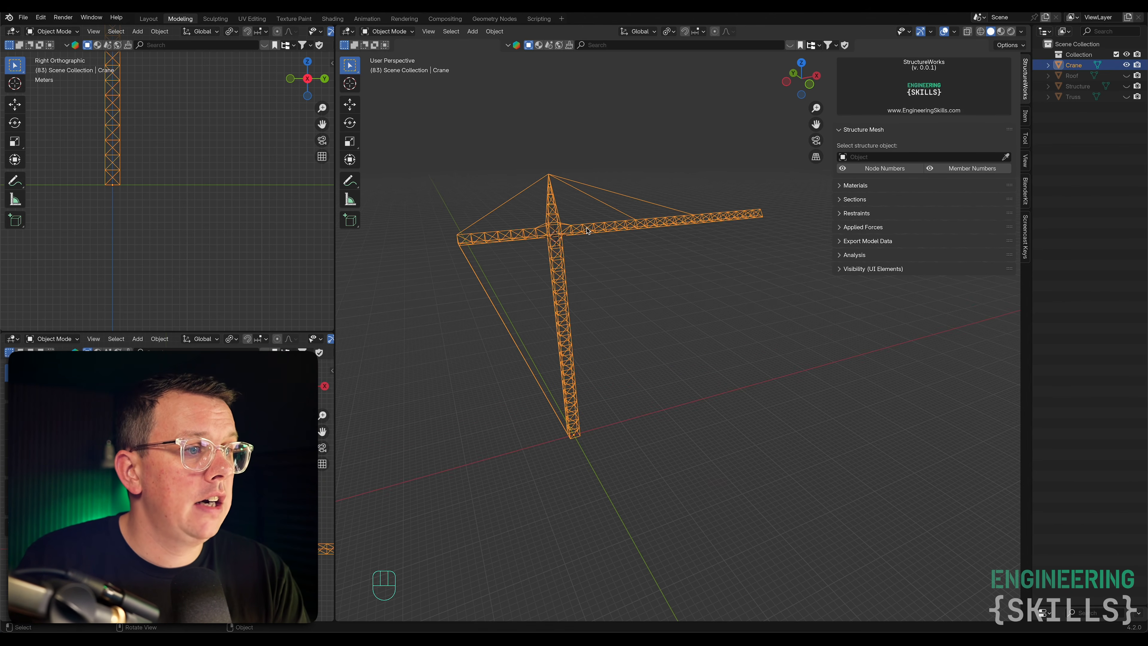
left_click(664, 278)
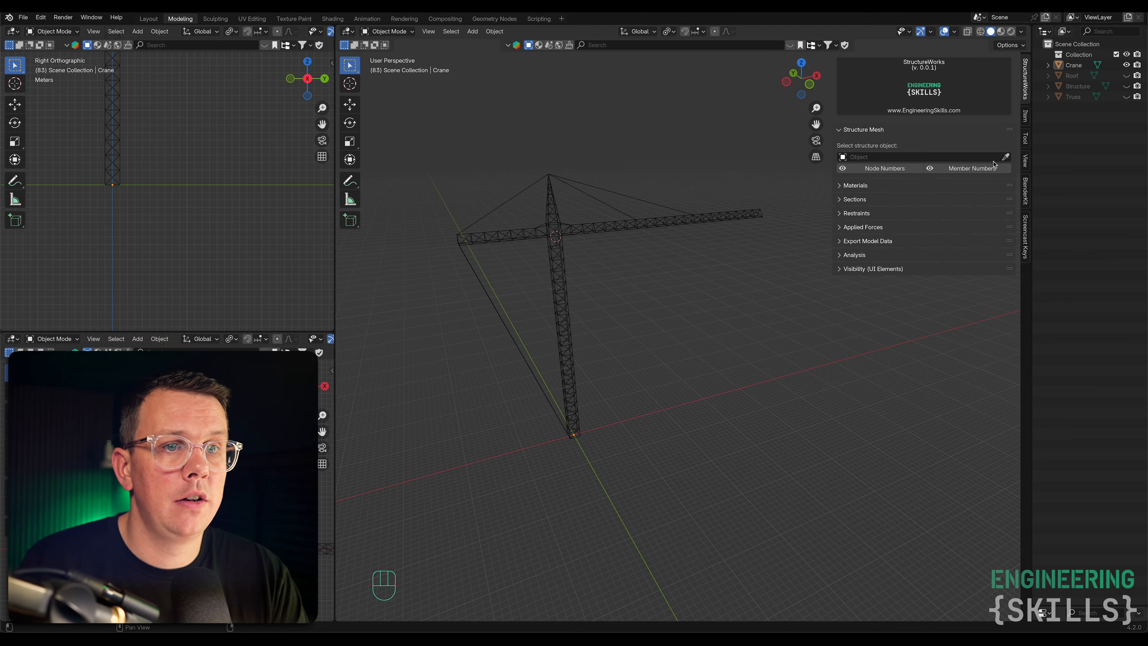
Pick the Crane from the viewport as the structure object and collapse the Structure Mesh section.
left_click(1005, 157)
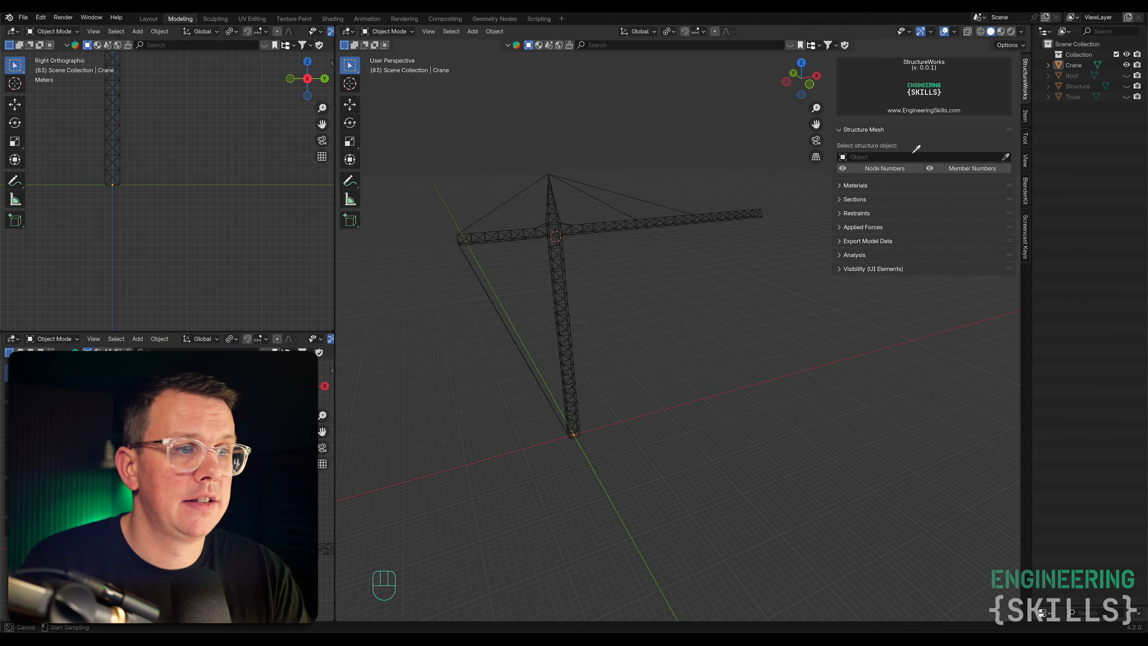
left_click(652, 221)
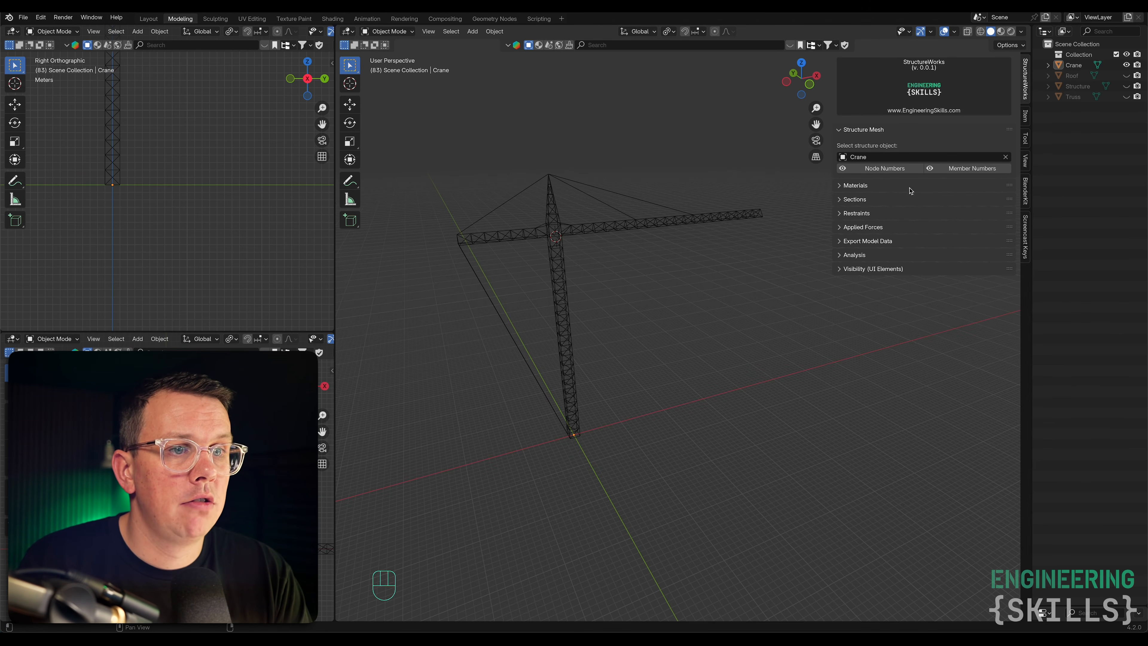
left_click(894, 170)
left_click(944, 170)
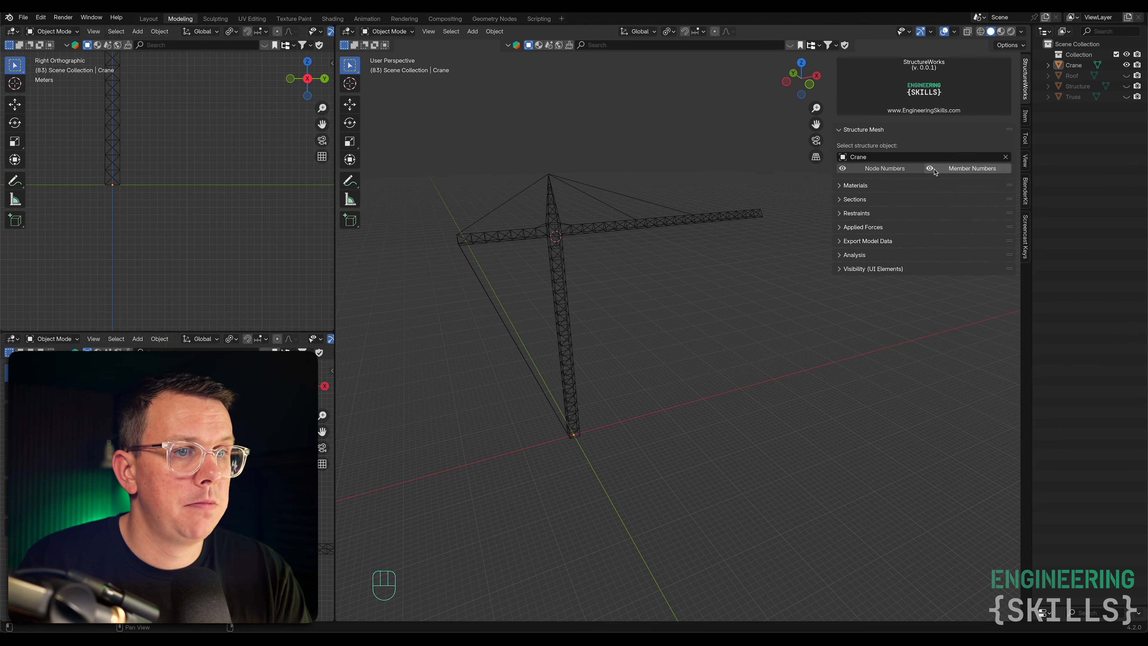
left_click(840, 130)
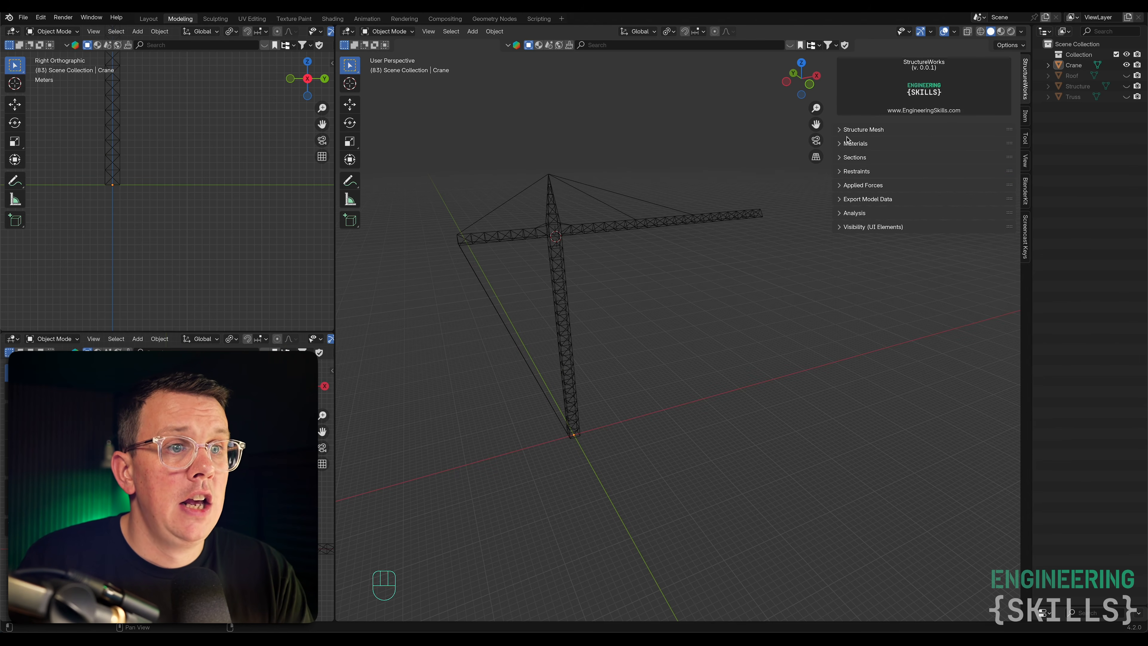
Assign the Steel material to all members of the crane in Edit Mode.
left_click(852, 144)
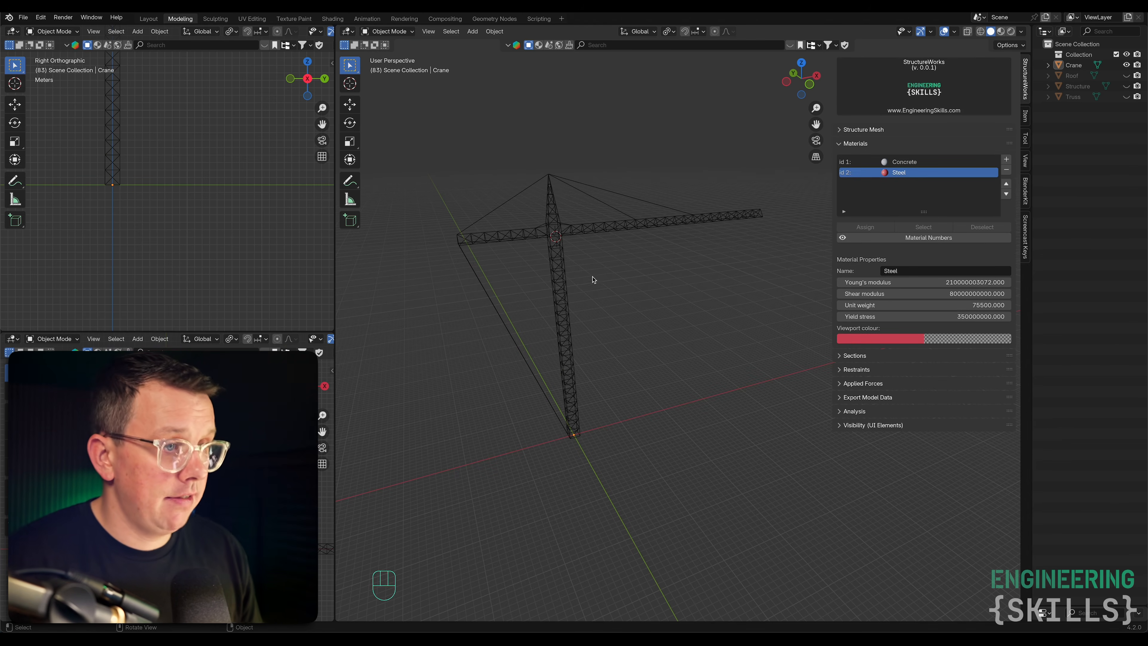
key("Tab")
left_click(427, 31)
scroll(587, 248, "up", 5)
key("a")
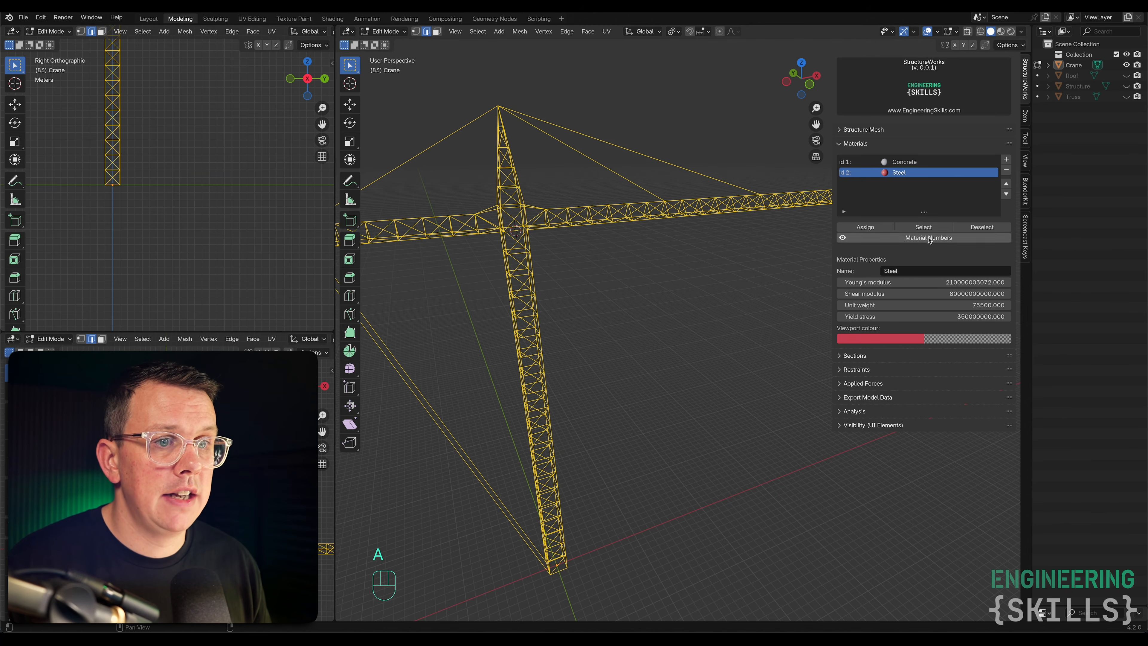
left_click(868, 230)
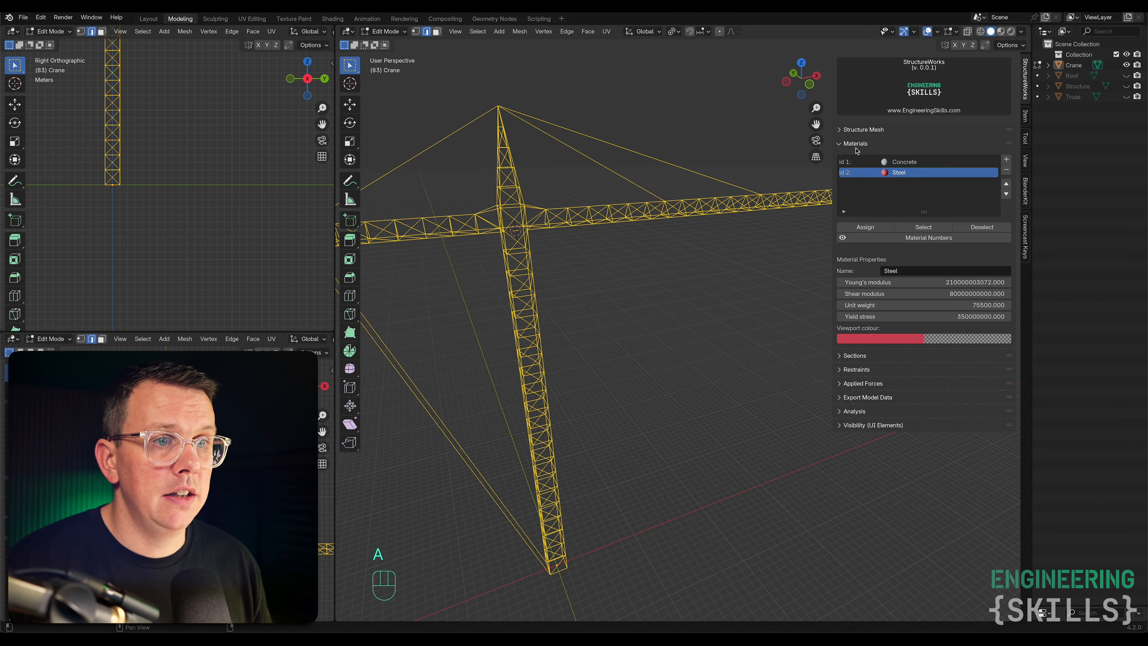
Close the material settings and assign the Beams section to all selected crane members.
left_click(855, 143)
left_click(857, 157)
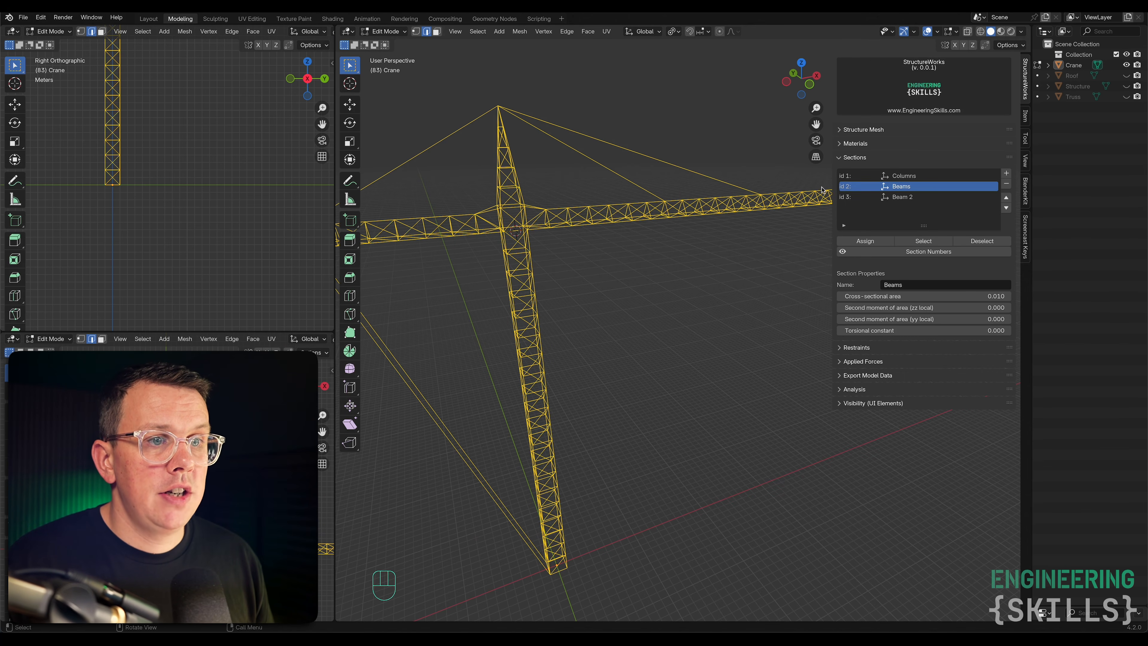
scroll(678, 223, "down", 5)
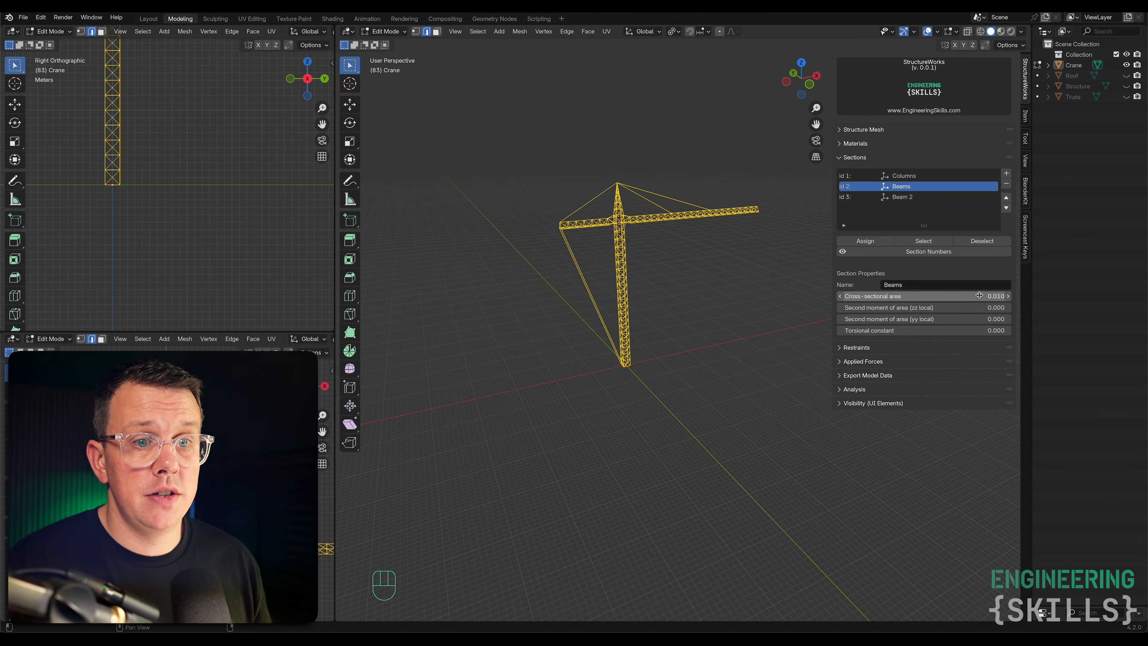
Select the crane's stay cables, including those running down to the base, and assign them the Beam 2 section.
left_click(659, 194)
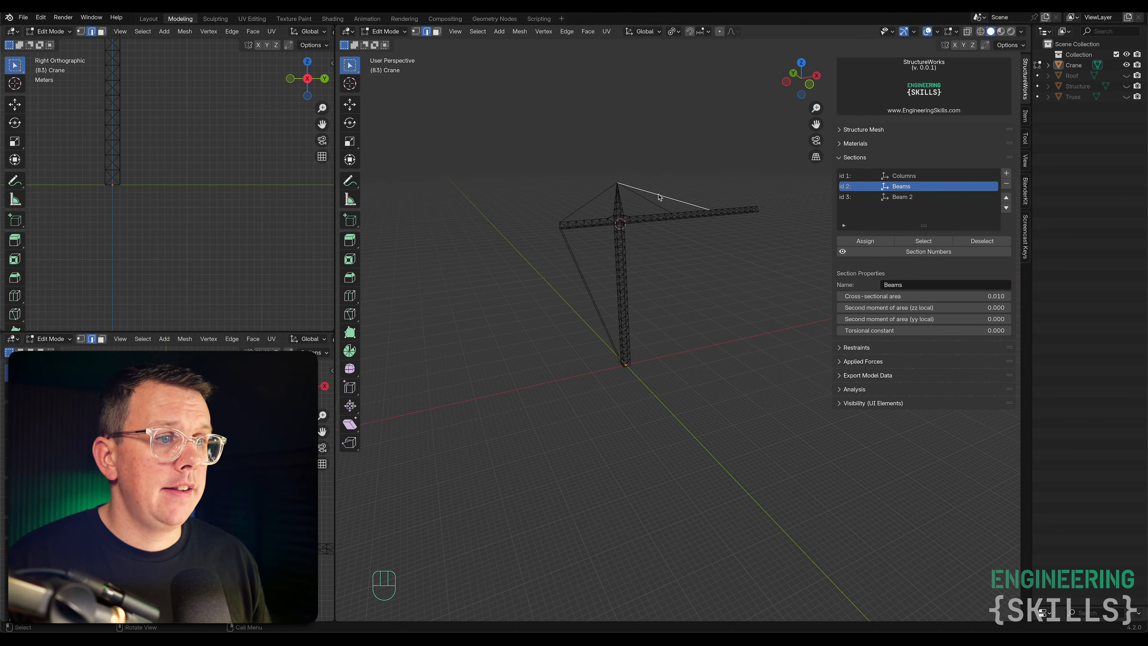
left_click(644, 198, "shift")
scroll(574, 247, "up", 10)
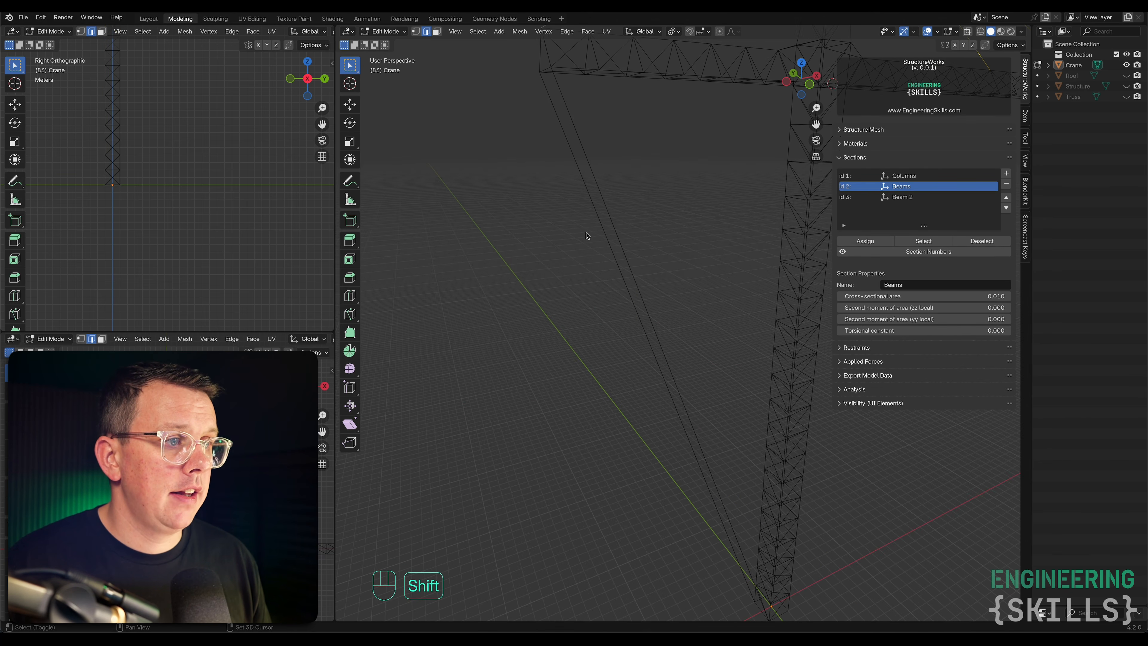
left_click(596, 215, "shift")
scroll(682, 287, "down", 10)
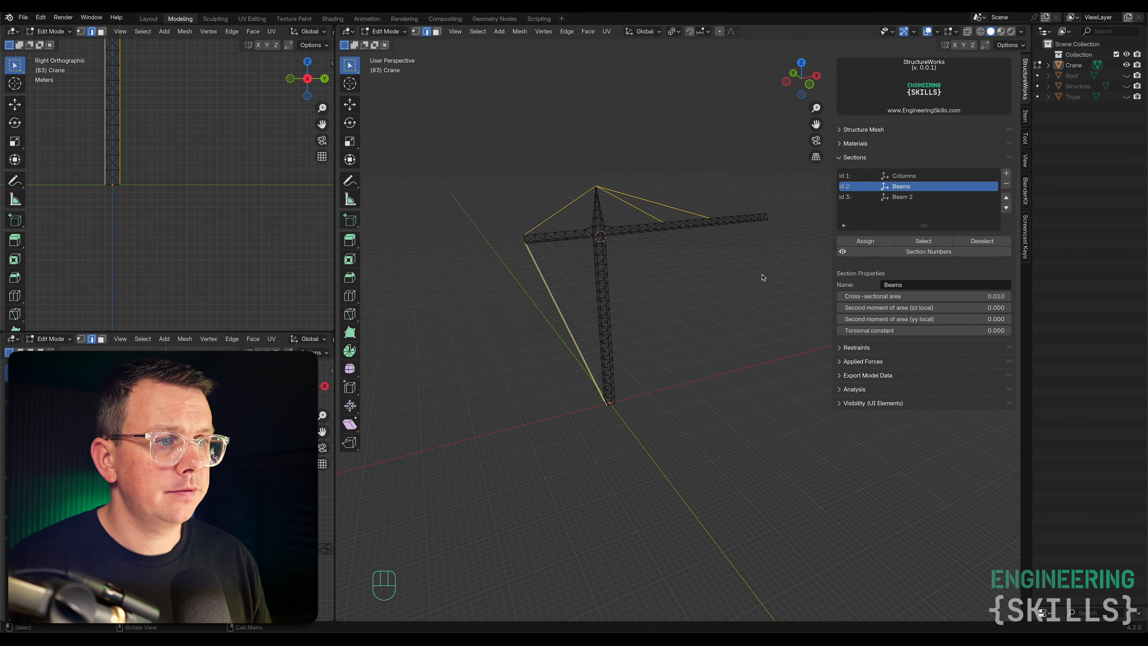
left_click(913, 198)
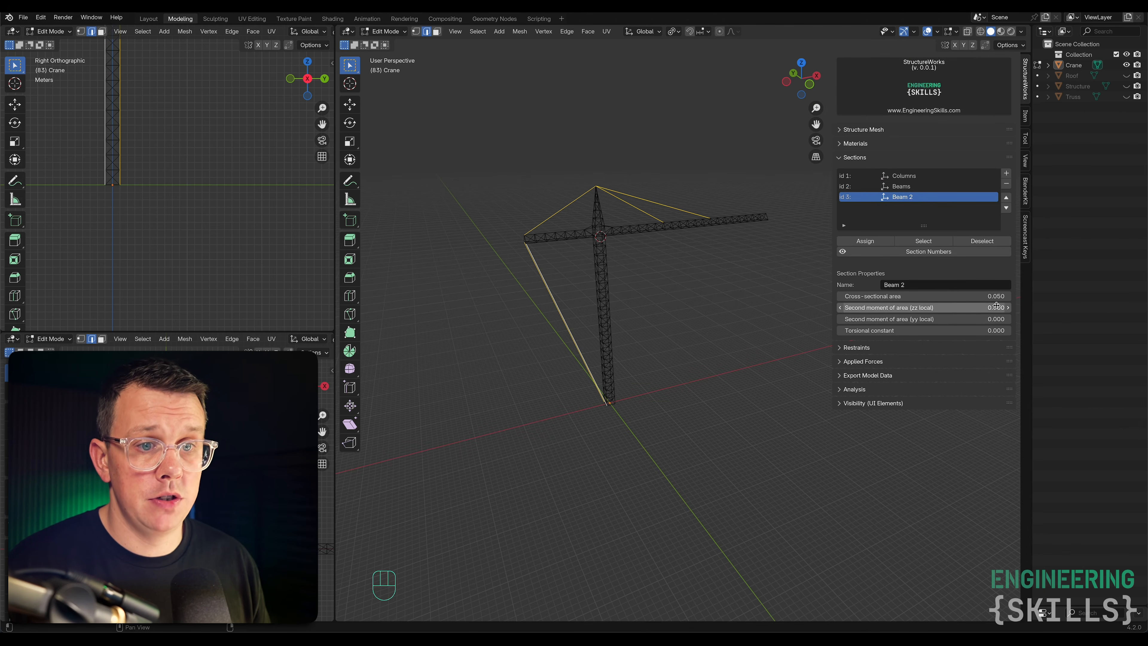
left_click(865, 241)
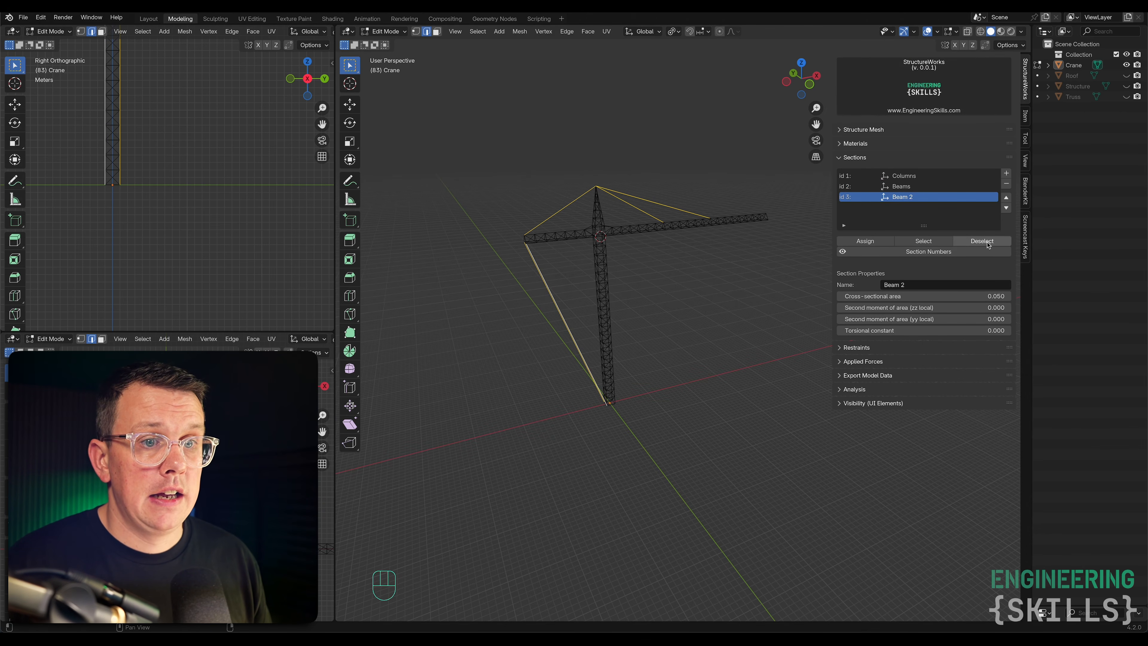
Display the section numbers on the crane, inspect the labels on the jib and cables, and collapse the Sections settings.
left_click(939, 253)
scroll(632, 191, "up", 5)
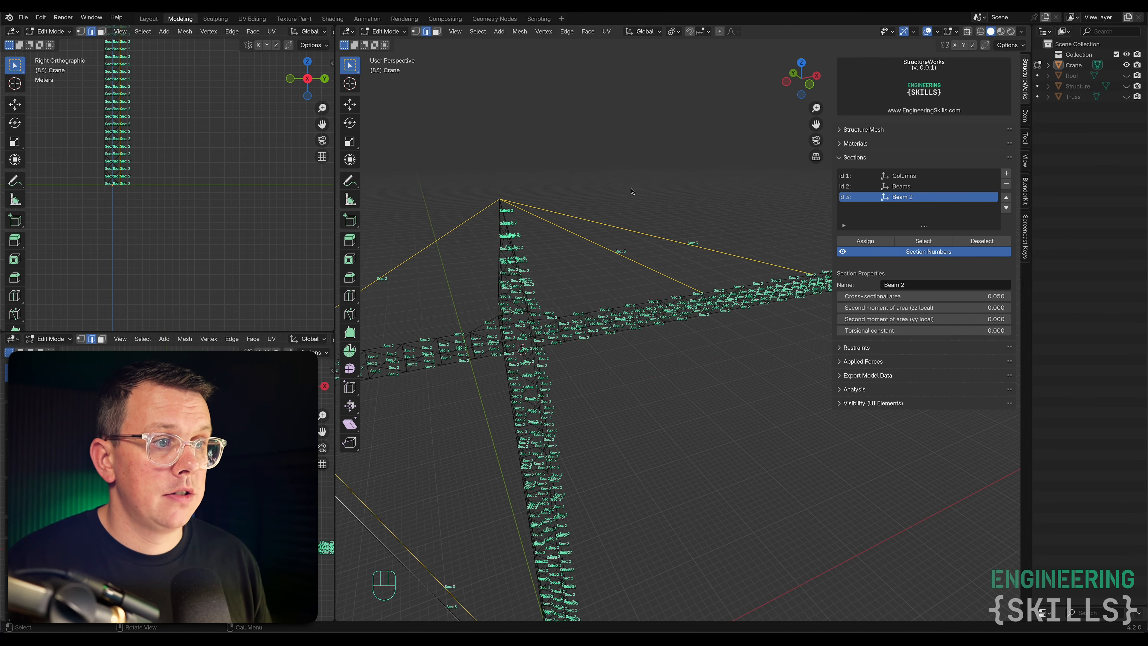
scroll(643, 345, "up", 5)
scroll(643, 288, "down", 2)
scroll(649, 277, "up", 1)
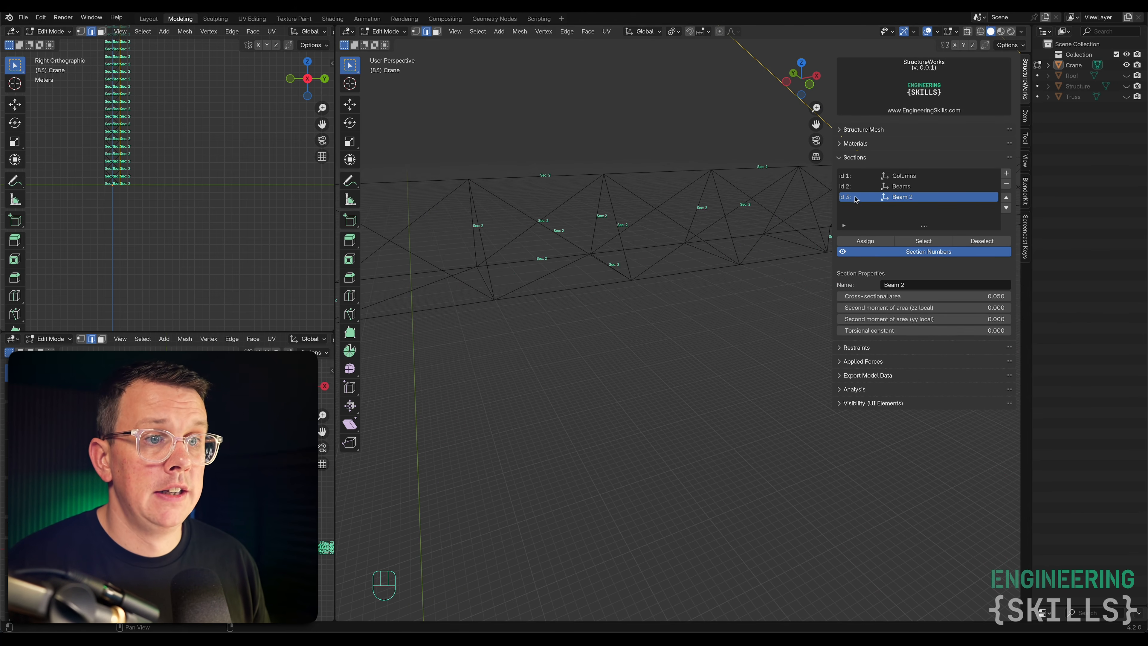
left_click(852, 158)
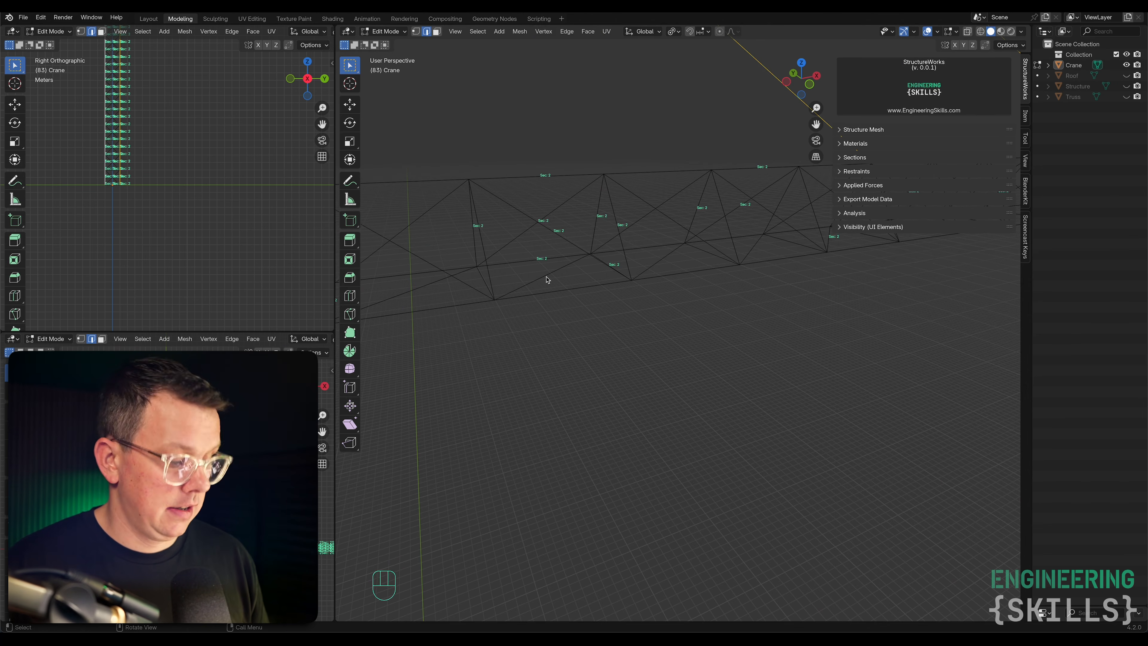
Turn off the nodal displacements through the pop-up Visibility Controls.
key("alt+w")
key("alt+w")
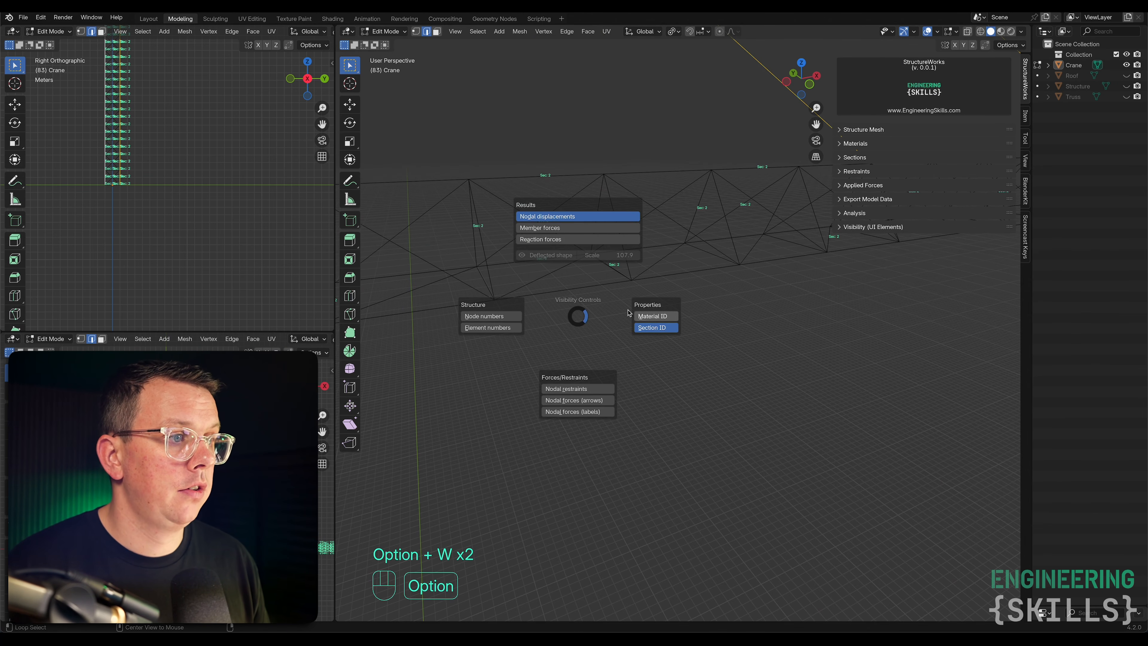
left_click(610, 218)
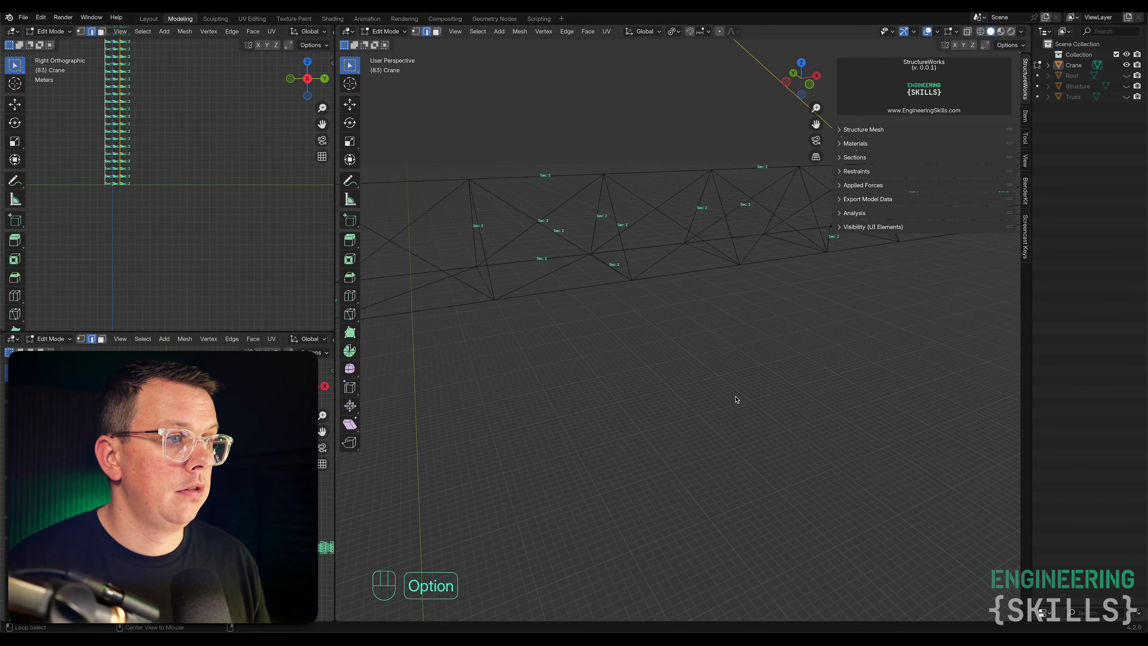
Turn off the section number labels on the crane through the pop-up Visibility Controls.
key("alt+w")
left_click(815, 413)
scroll(712, 346, "down", 12)
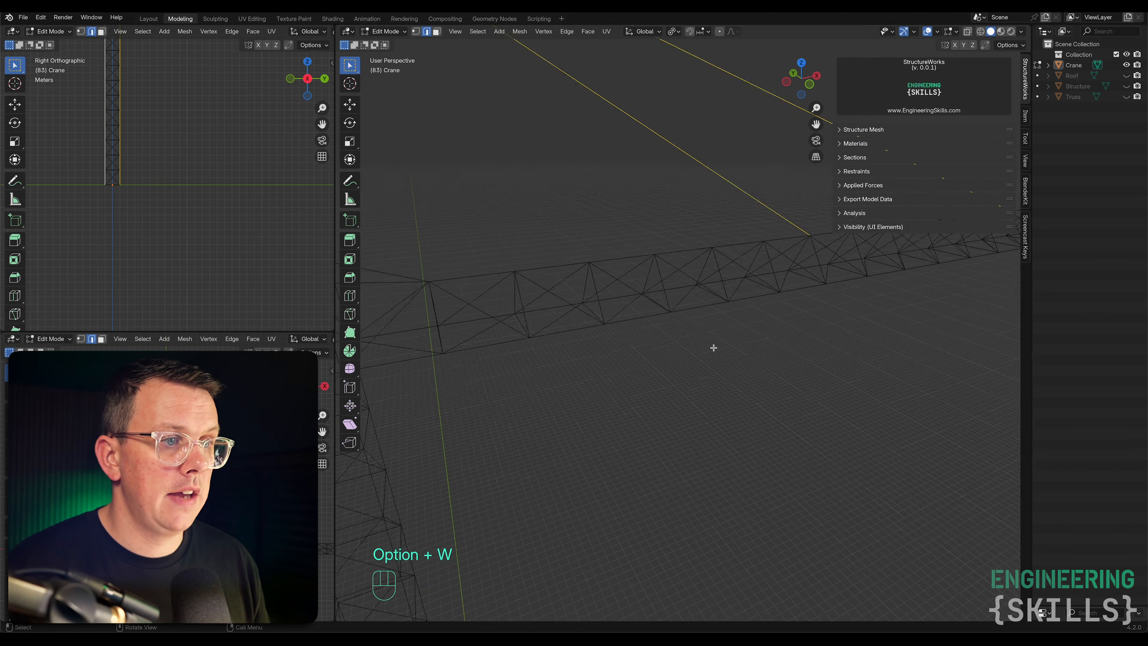
middle_click_drag(784, 303, 747, 293, "shift")
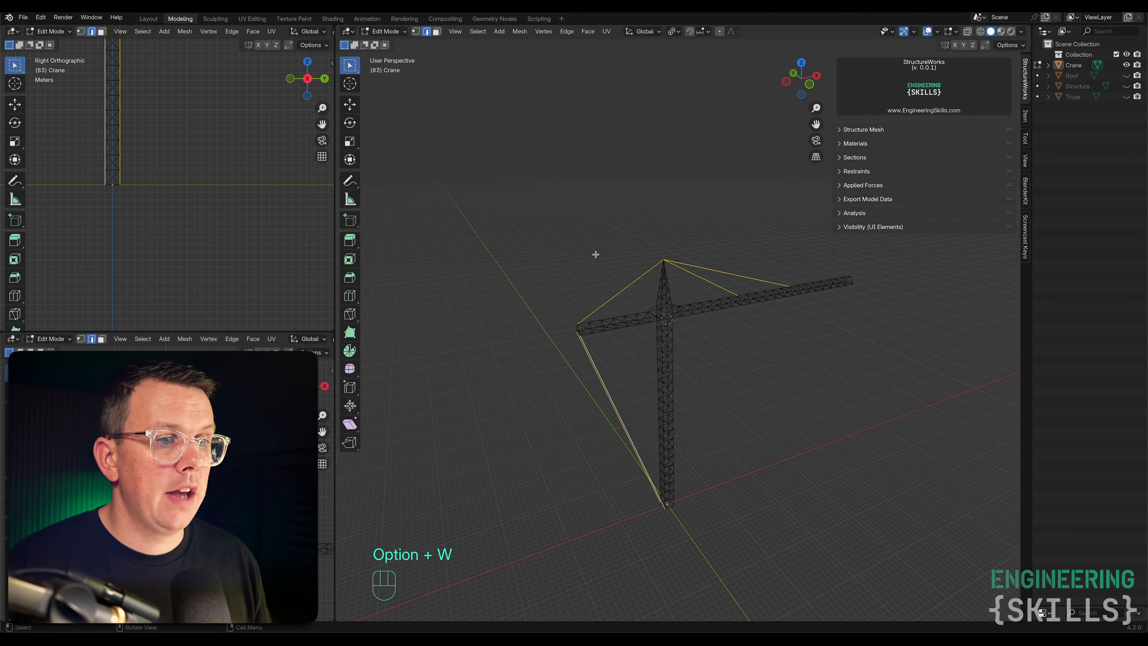
Select the four nodes at the crane mast's base and add Ux, Uy and Uz restraints to them.
left_click(868, 175)
scroll(684, 497, "up", 6)
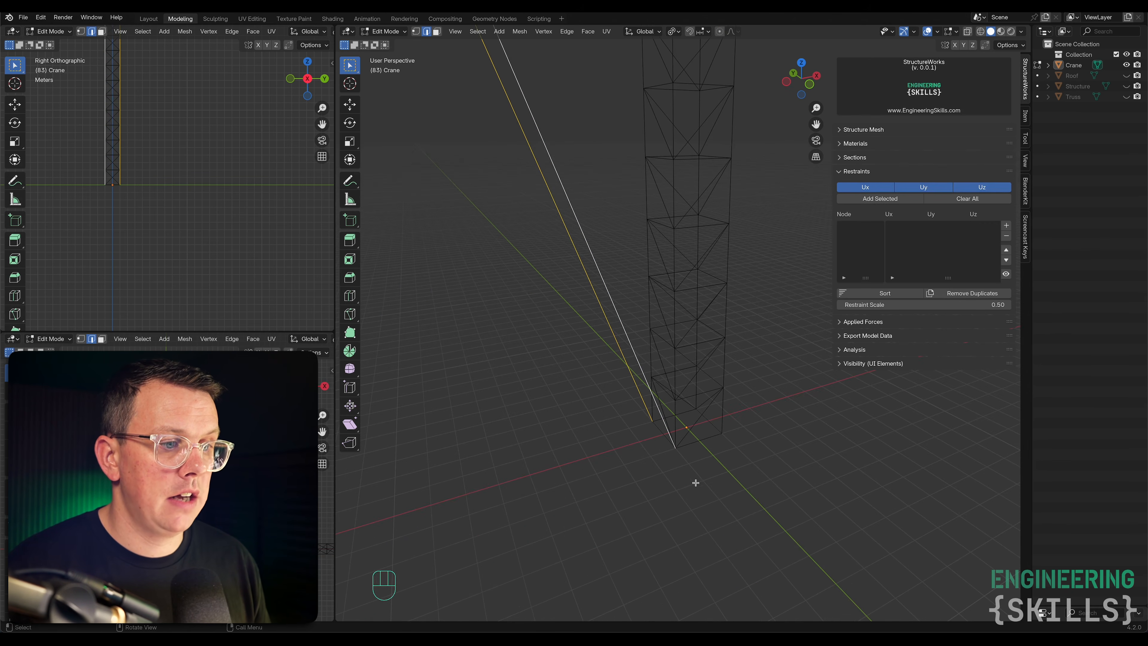
key("1")
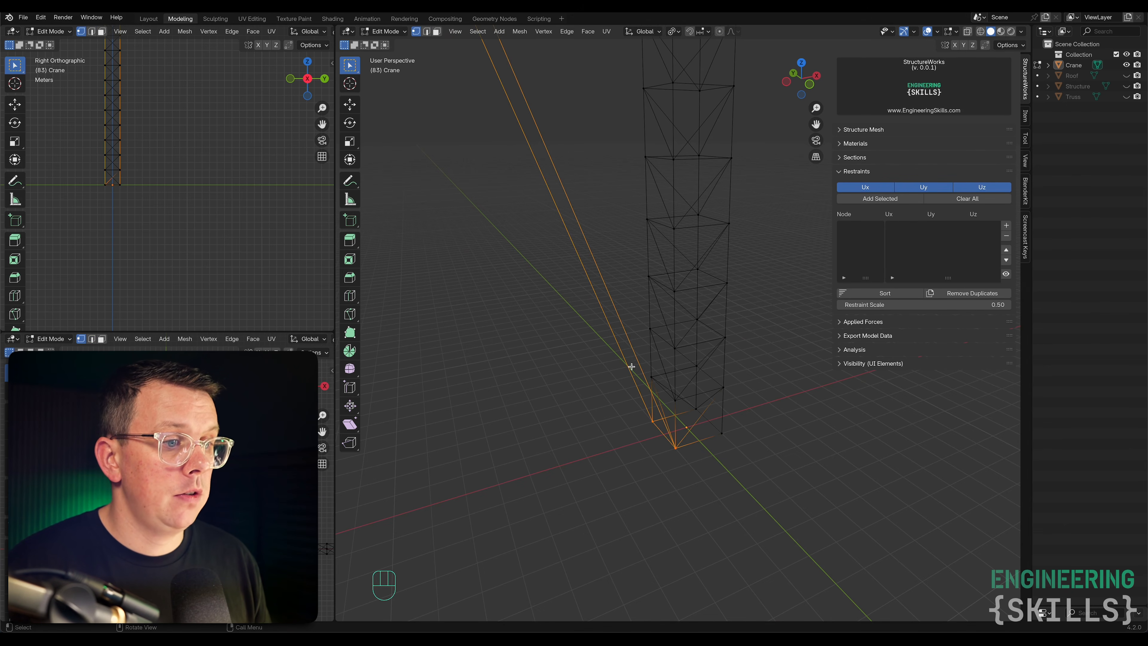
left_click(650, 421)
left_click(676, 449, "shift")
left_click(696, 410, "shift")
left_click(722, 433, "shift")
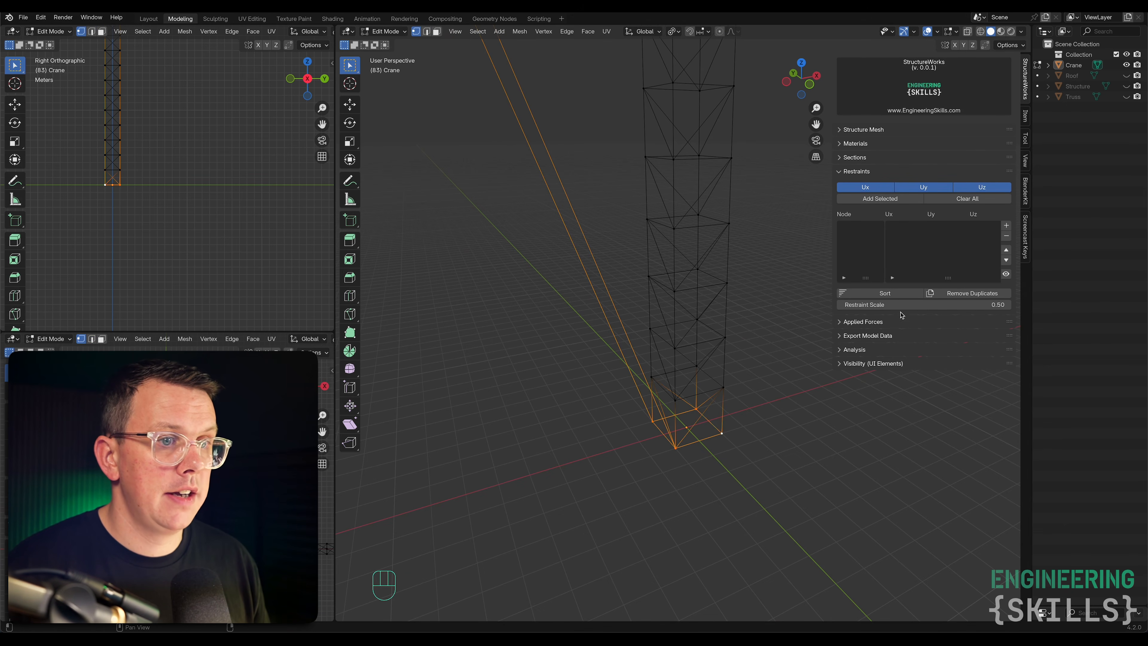
left_click(881, 199)
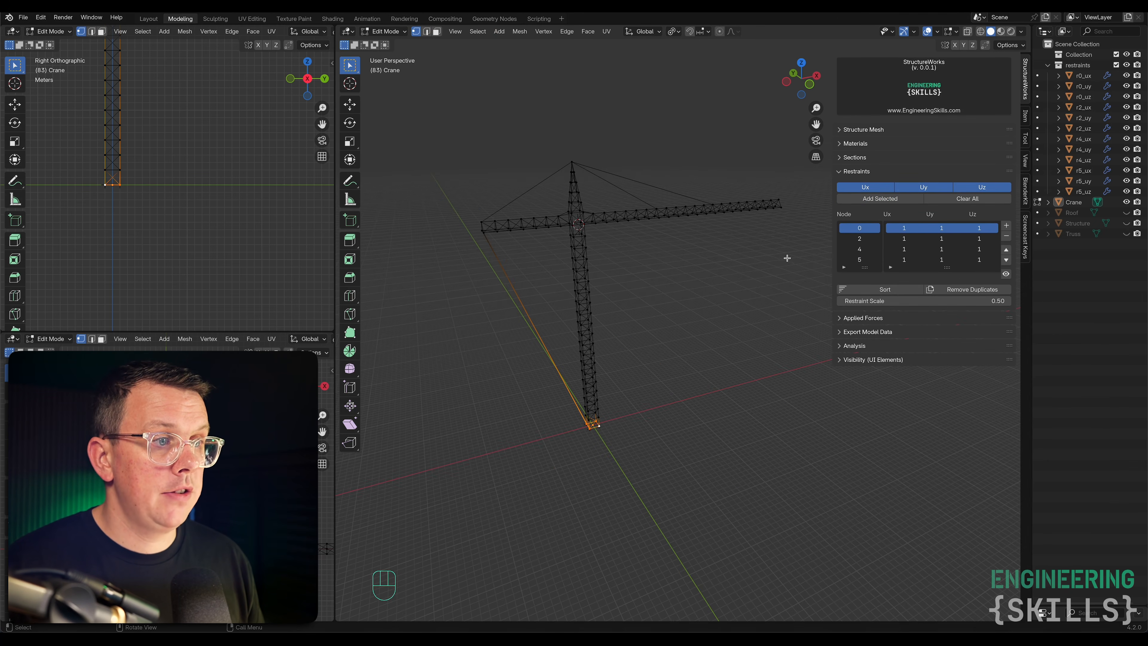
left_click(853, 172)
Open the Applied Forces settings and select the four lower nodes at the free end of the crane's jib.
left_click(852, 186)
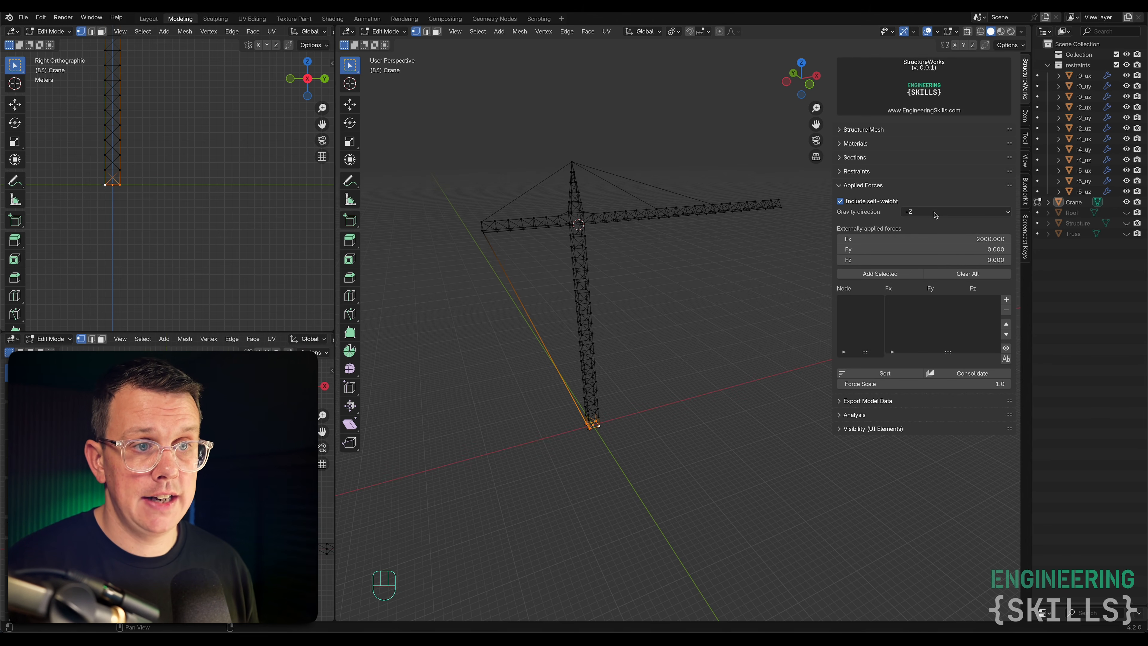
scroll(774, 216, "up", 8)
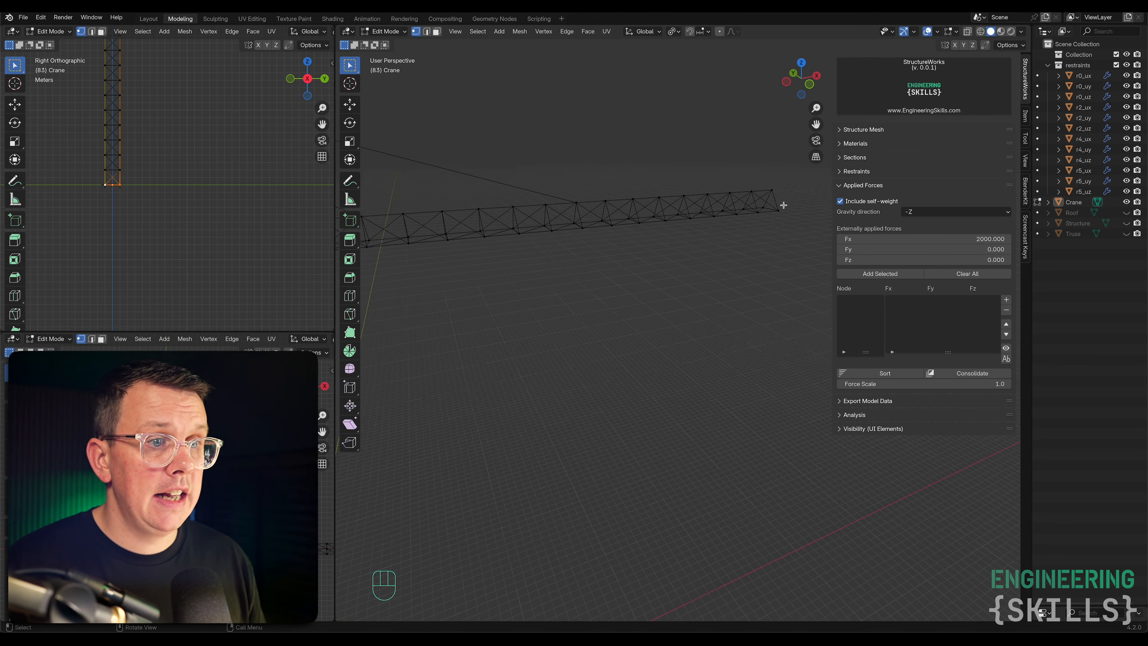
left_click(775, 216)
left_click(741, 219, "shift")
left_click(723, 210, "shift")
left_click(755, 208, "shift")
left_click(775, 212, "shift")
scroll(686, 232, "down", 5)
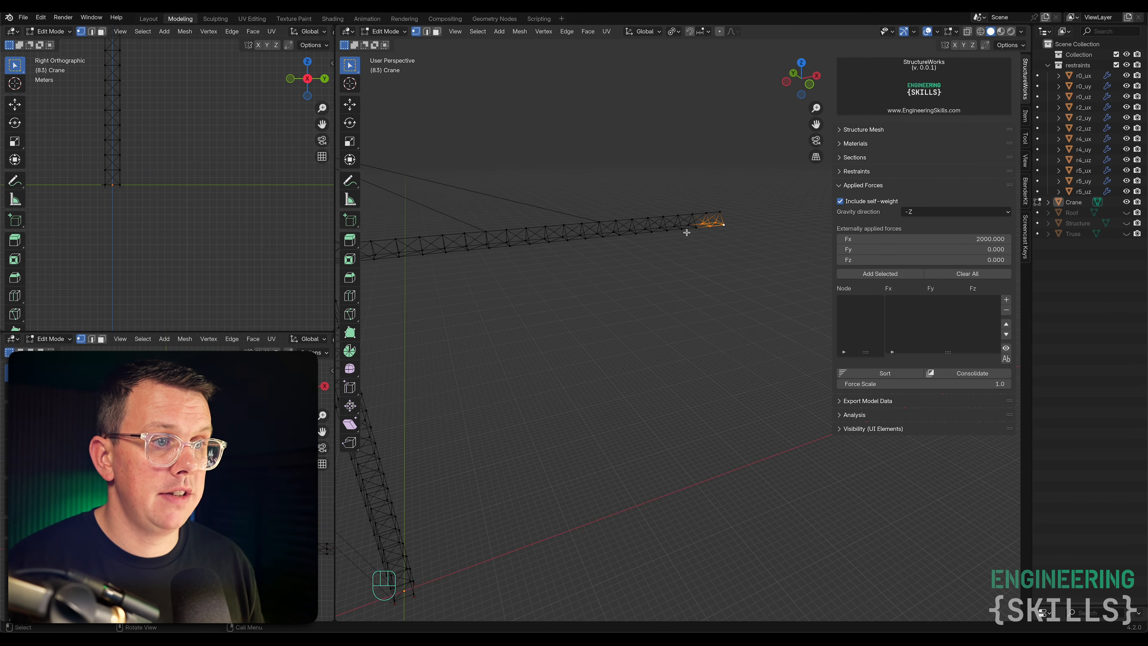
Set the externally applied force to Fx 0 and Fz -2000.
left_click(956, 239)
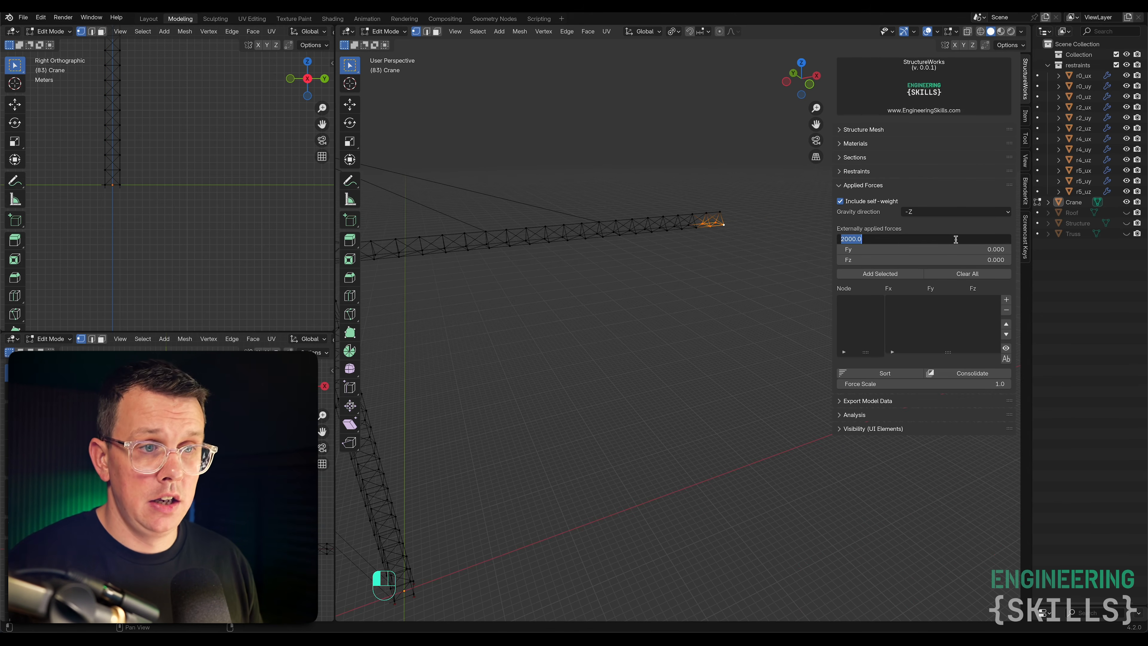
type("˙")
key("Return")
left_click(955, 239)
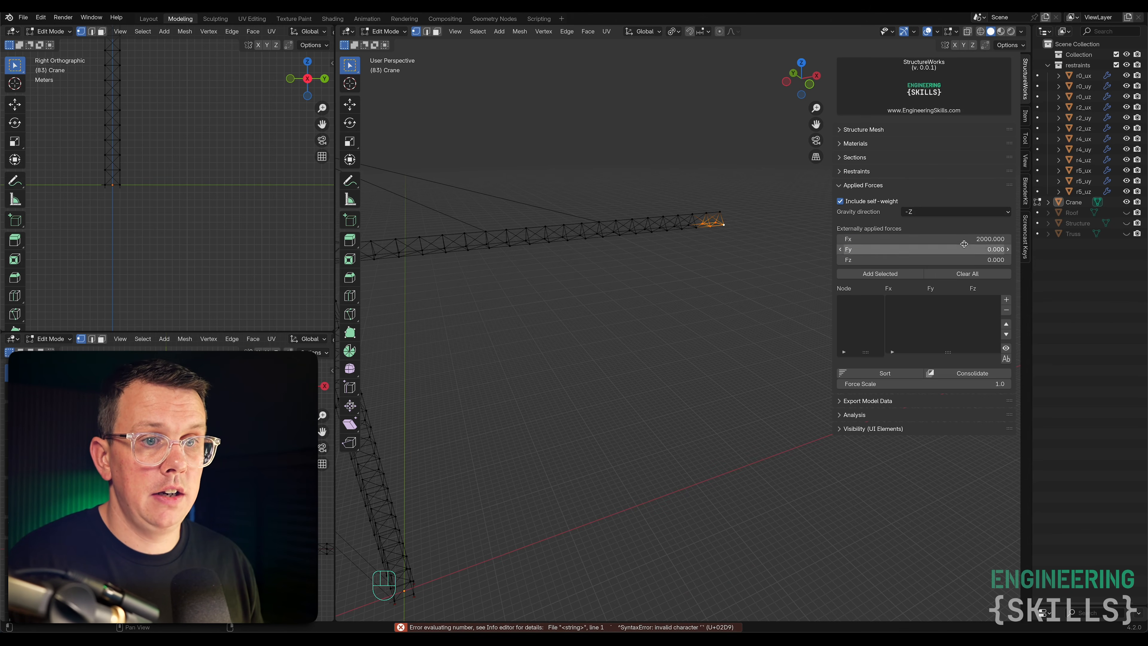
type("0")
key("Return")
left_click(964, 259)
type("-200")
key("Return")
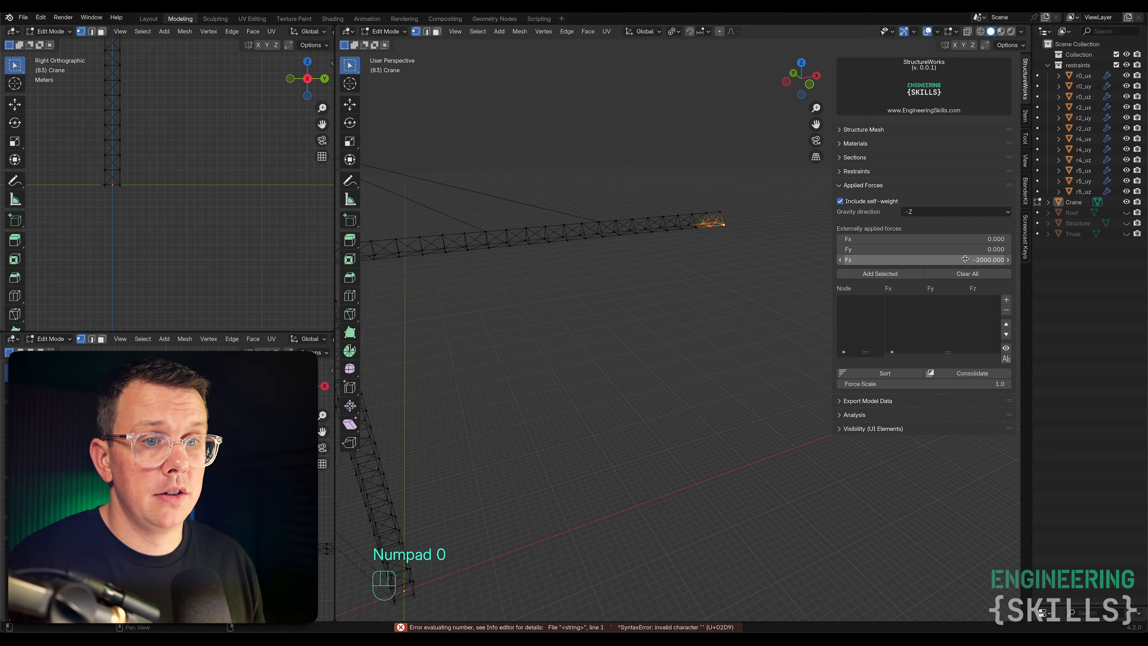
Add the force to the selected jib nodes, return to Object Mode and collapse the Applied Forces settings.
left_click(905, 276)
key("Tab")
scroll(718, 211, "up", 3)
scroll(764, 240, "down", 5)
scroll(597, 421, "up", 6)
scroll(596, 403, "down", 5)
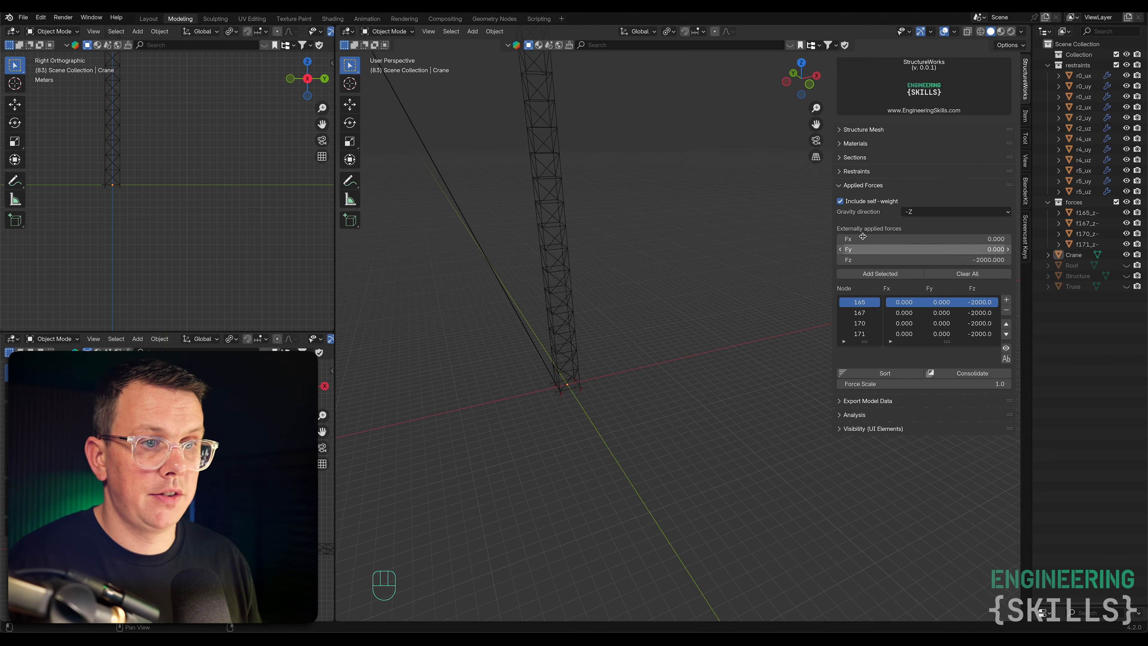
left_click(856, 186)
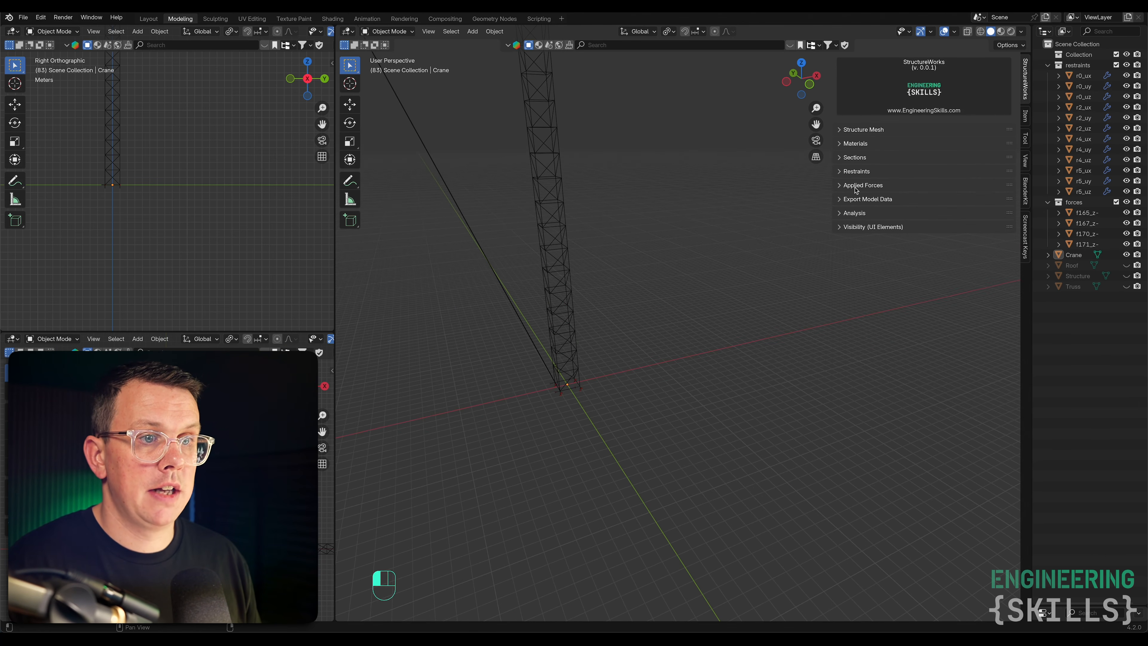
Export the crane's model data under the file name model_data and collapse the export settings.
left_click(876, 201)
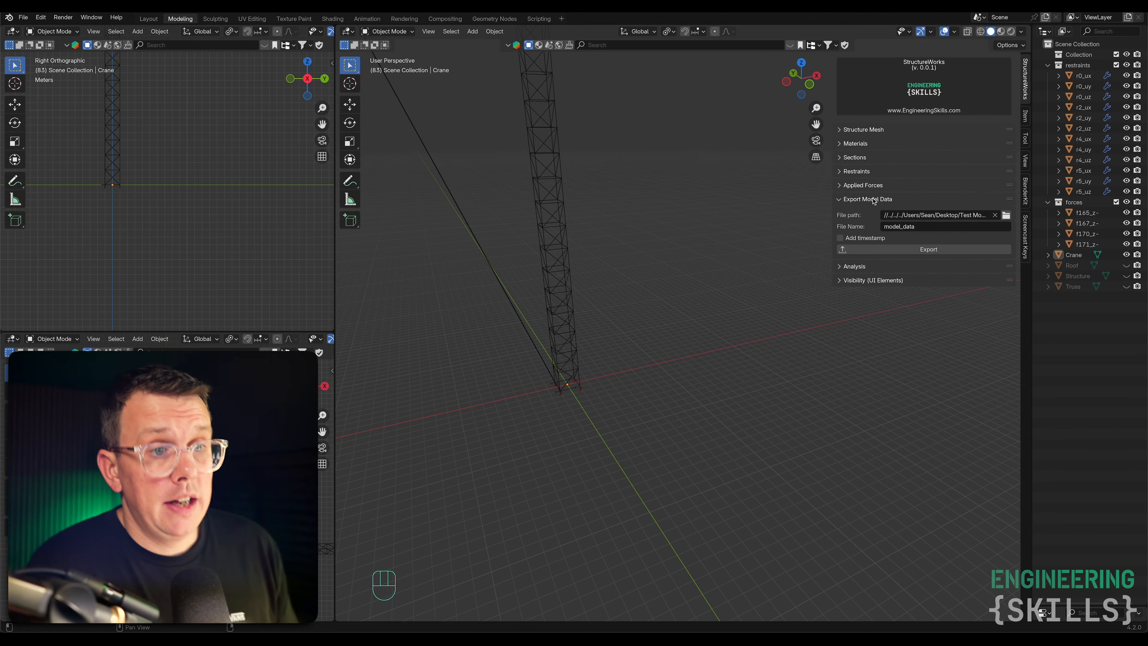
left_click(945, 253)
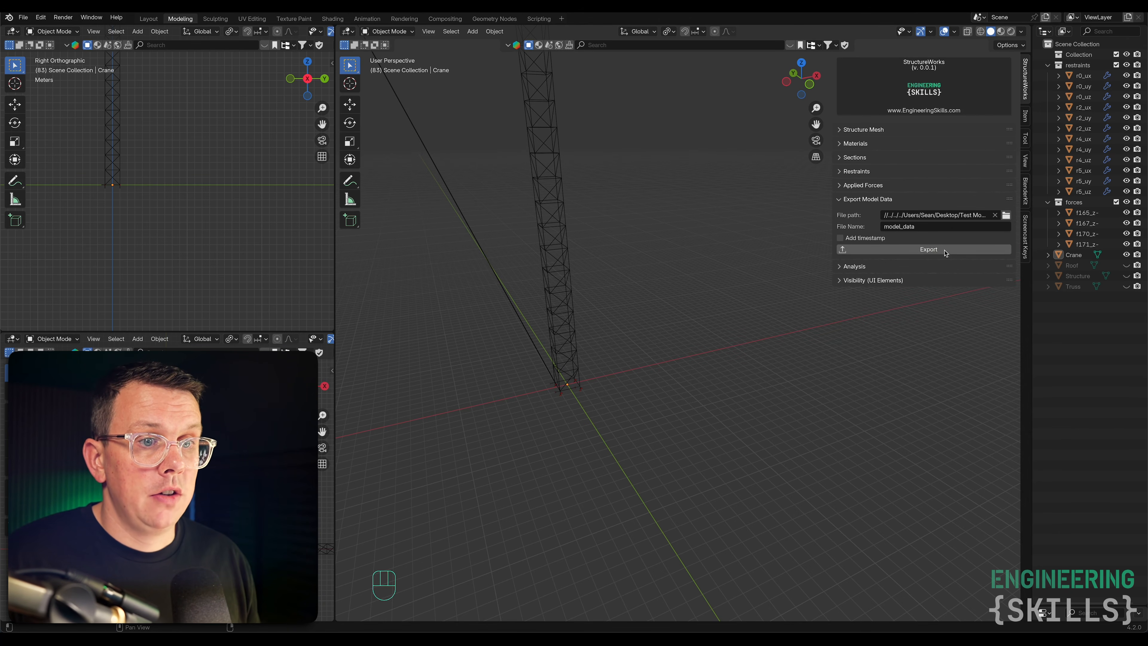
left_click(884, 199)
Run the 3D Truss analysis on the crane structure.
left_click(869, 214)
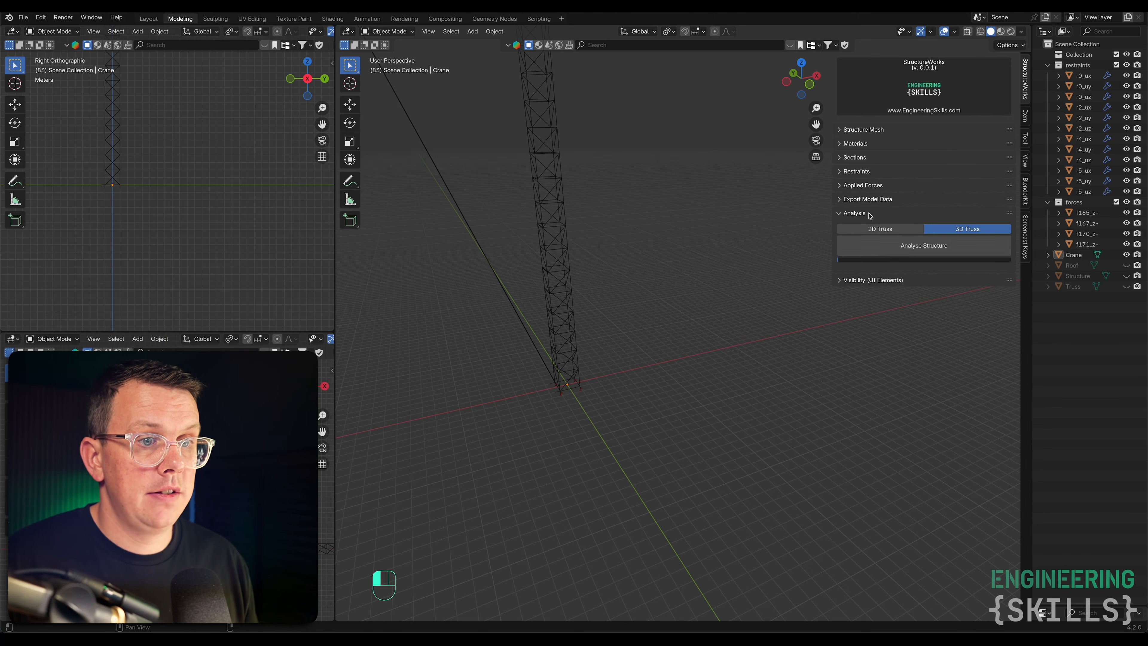
left_click(888, 246)
scroll(540, 380, "down", 5)
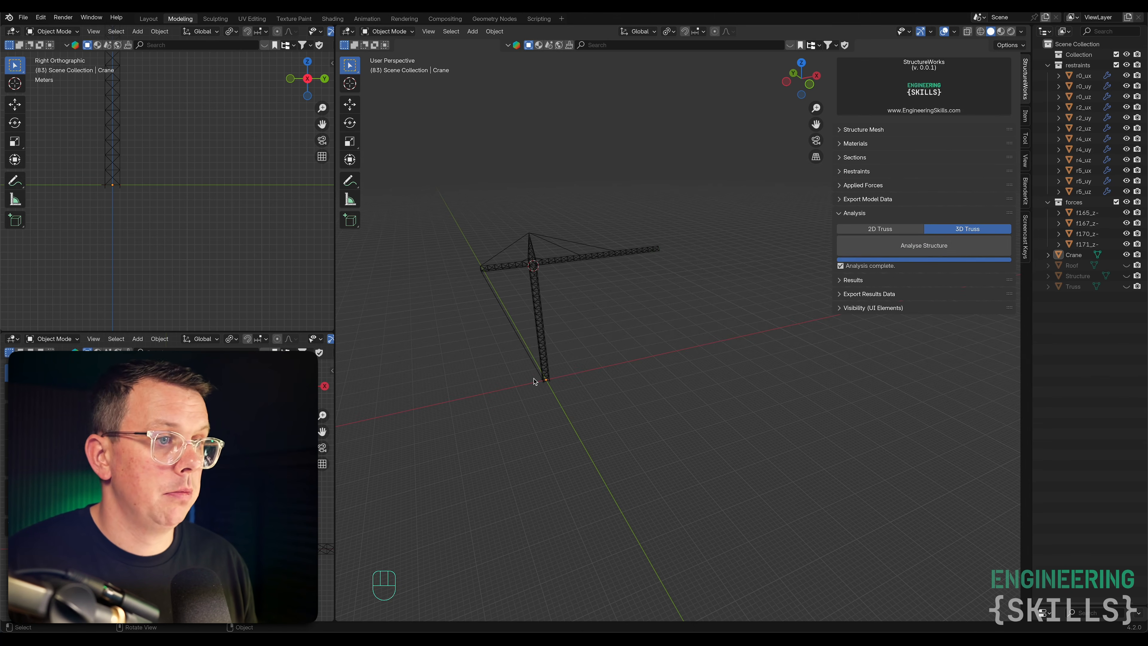
Look over the nodal displacement results and open the Export Results Data settings.
left_click(853, 280)
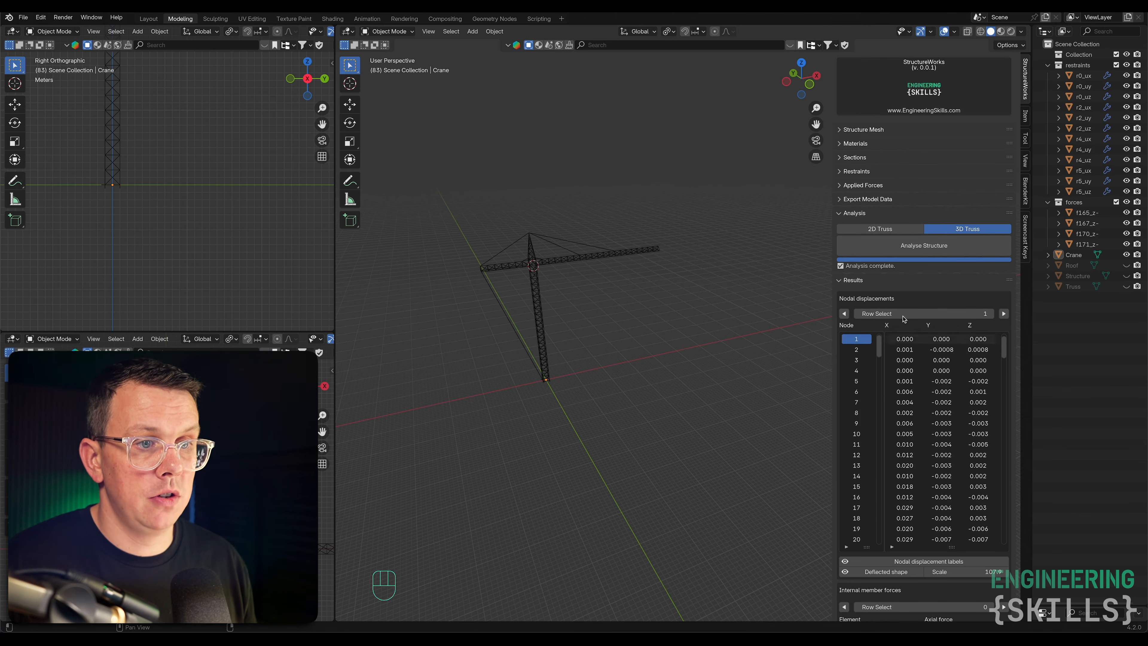
left_click(848, 215)
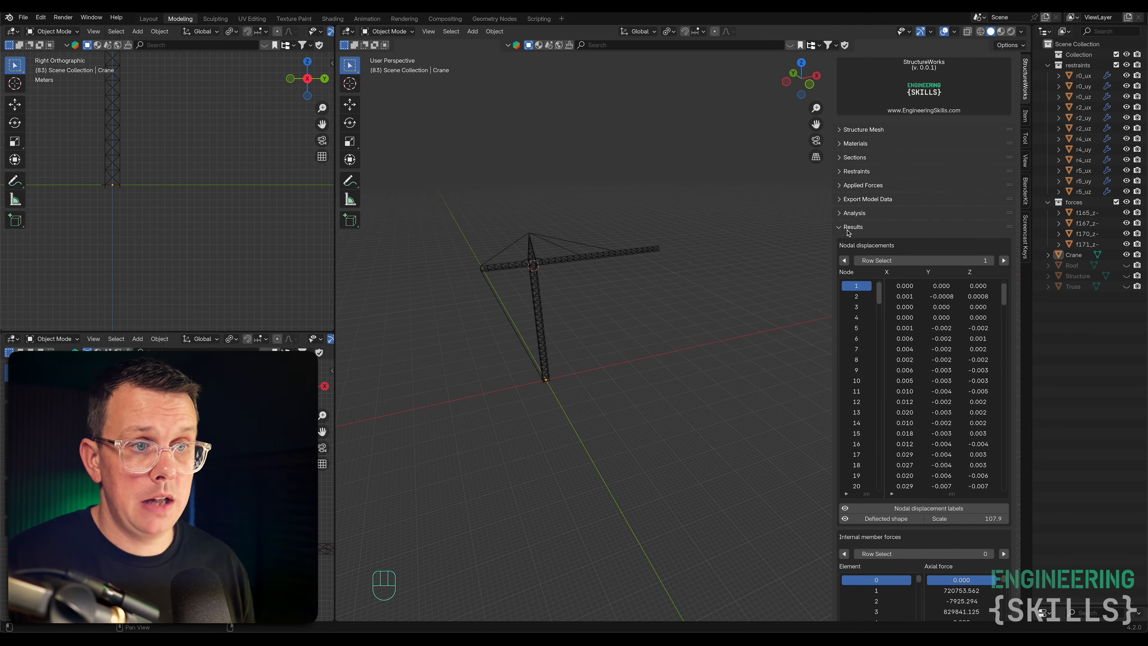
left_click(850, 228)
left_click(858, 242)
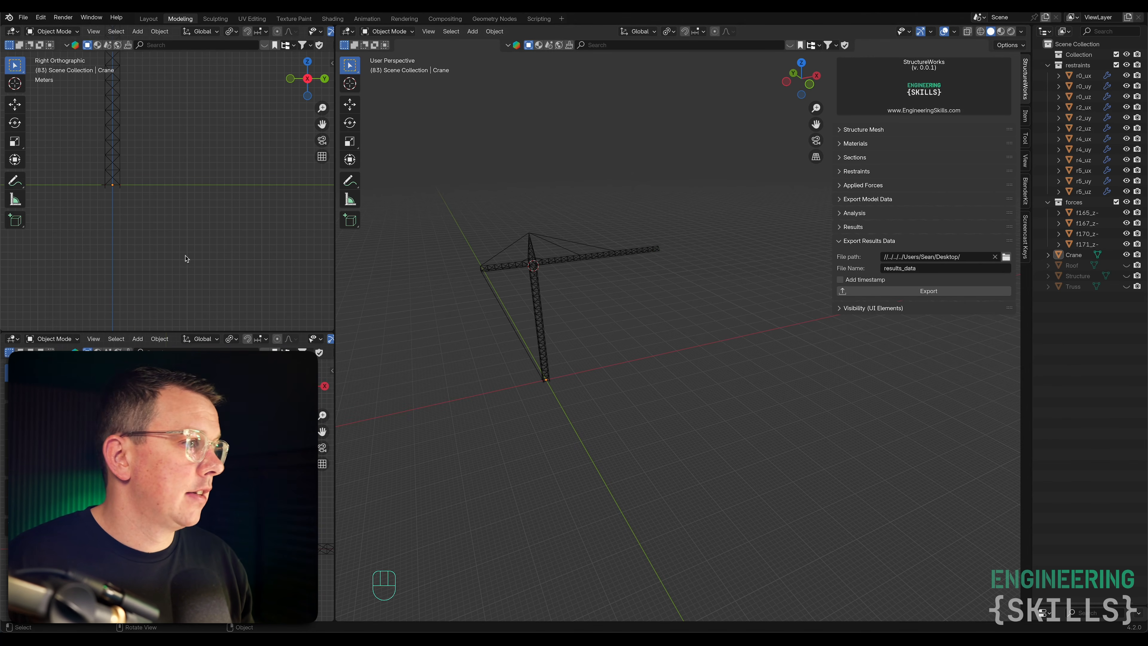
Display the crane's deflected shape through the pop-up Visibility Controls, with the whole crane in view.
scroll(186, 258, "down", 3)
key("KP_3")
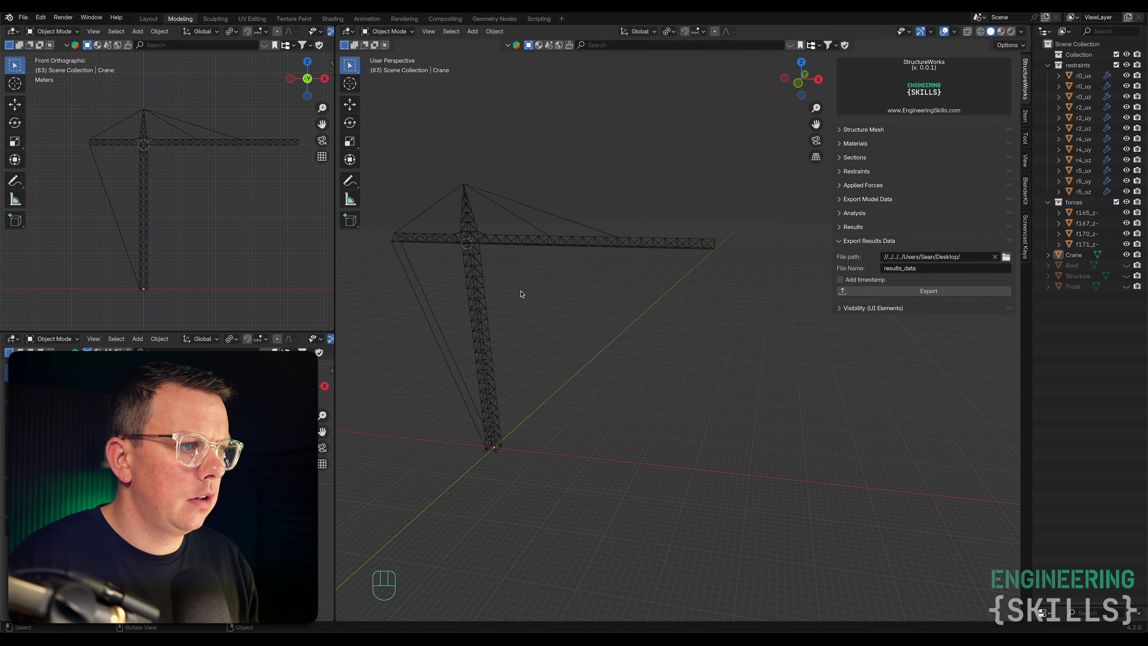
middle_click_drag(552, 289, 586, 292, "shift")
key("alt+w")
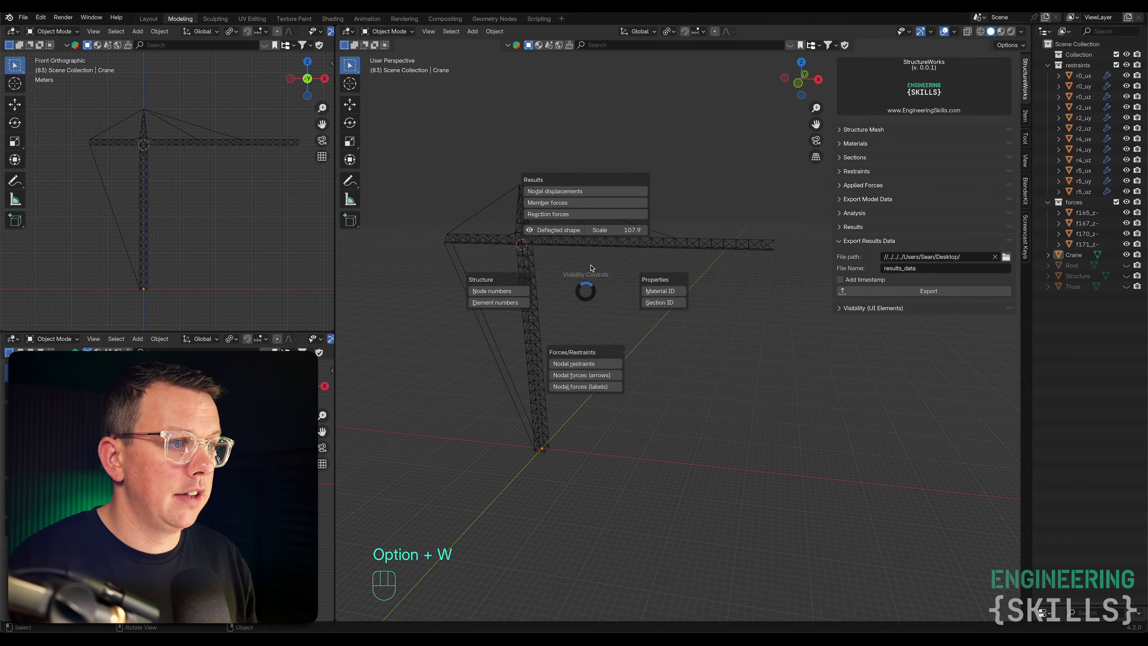
left_click(552, 231)
Set the deflected shape's scale to 1 through the pop-up Visibility Controls.
key("alt+w")
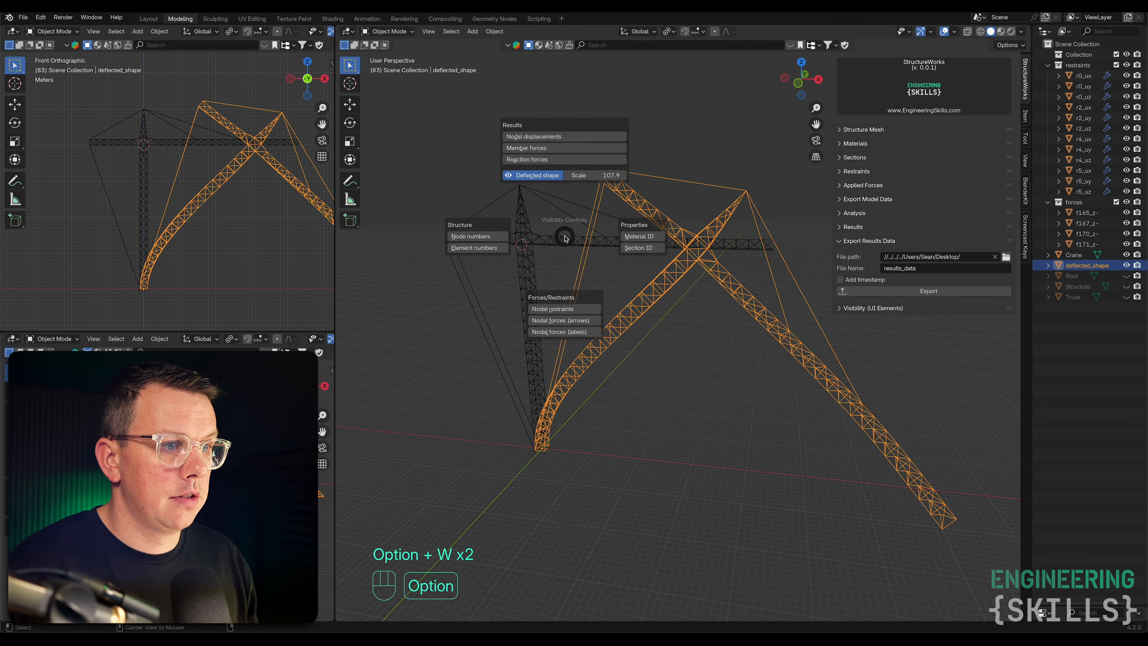
left_click(608, 175)
type("˙")
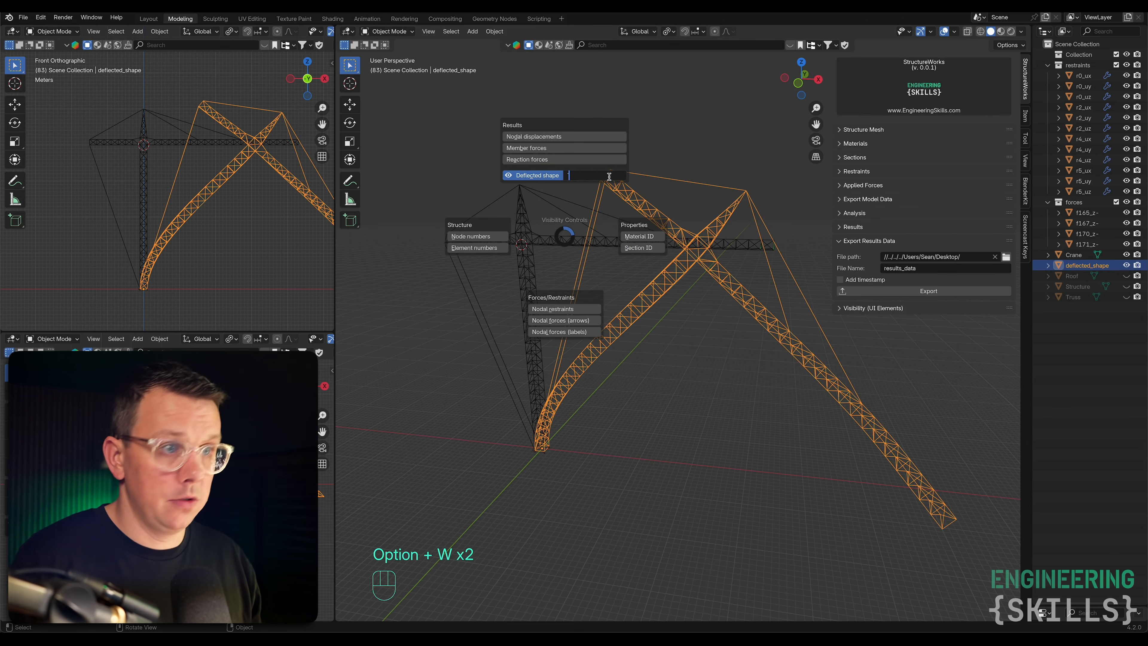
key("Return")
left_click(613, 177)
type("1")
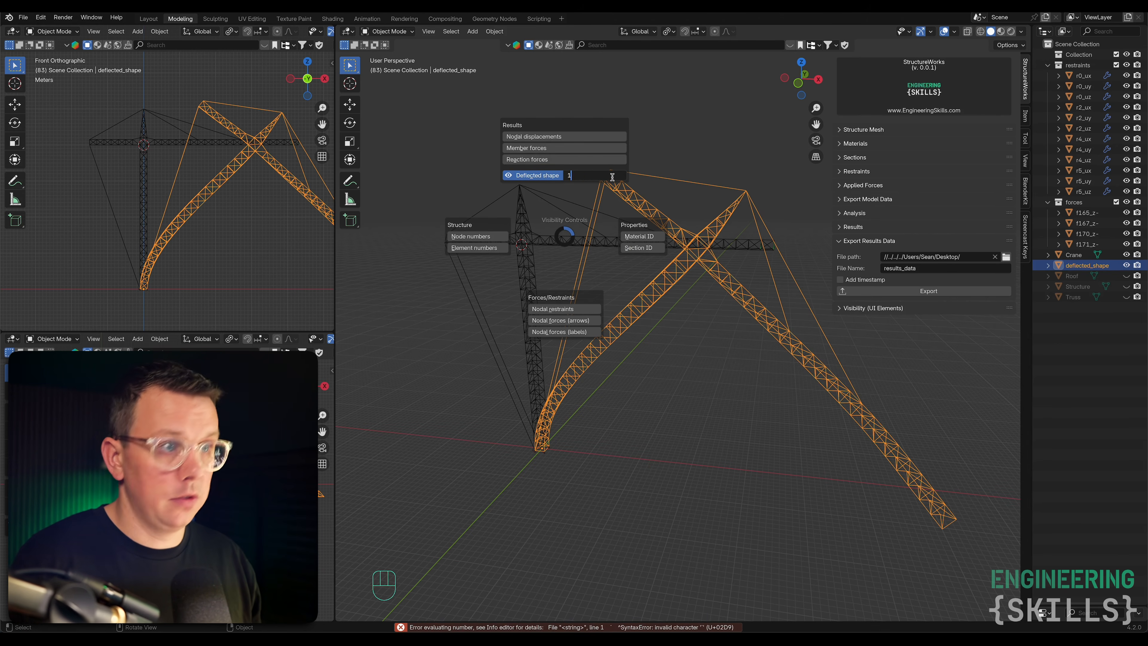
key("Return")
Open the Visibility (UI Elements) settings and adjust the deflected shape's scale to 6.3.
middle_click_drag(607, 270, 638, 266)
scroll(637, 266, "up", 1)
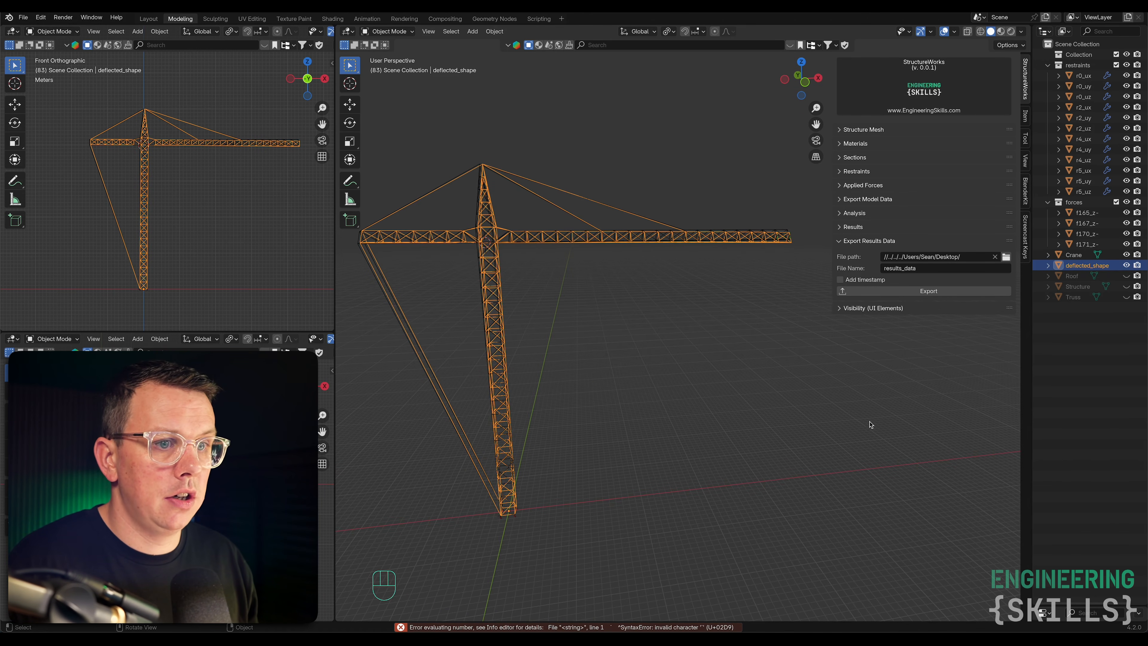
left_click(898, 308)
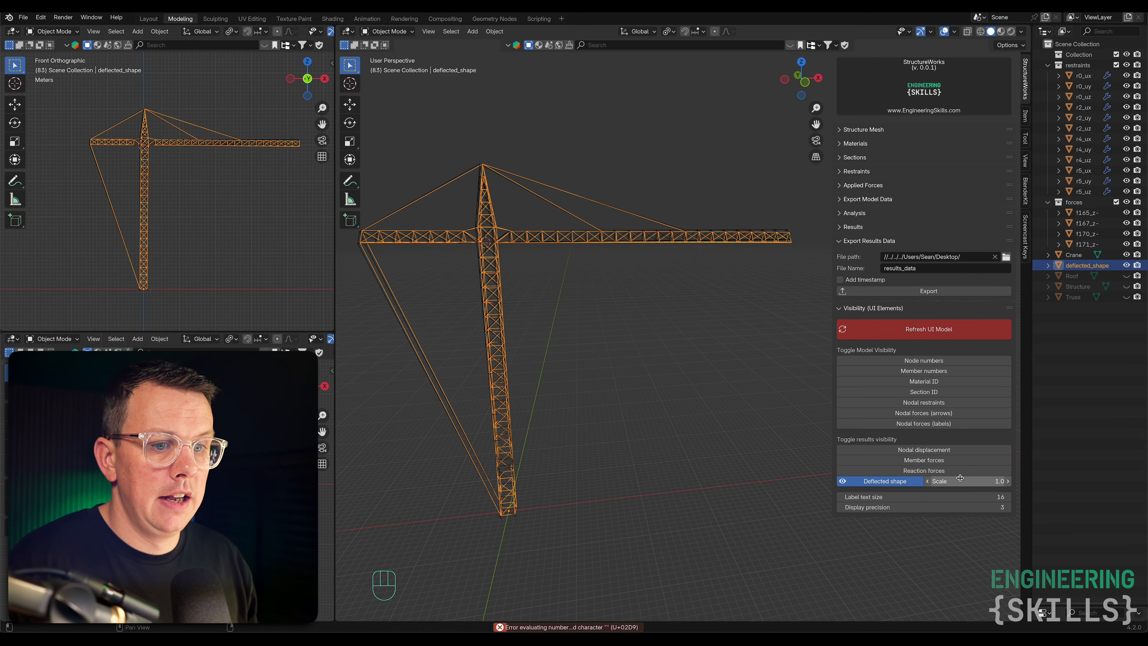
left_click_drag(959, 478, 928, 482)
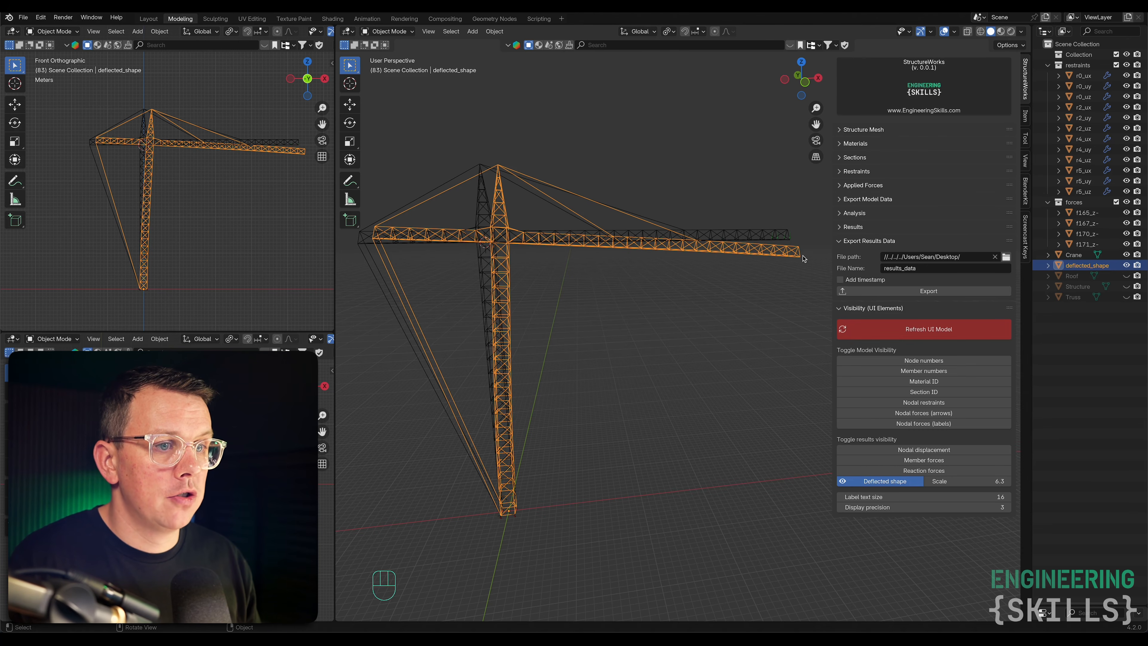
middle_click_drag(803, 261, 582, 281)
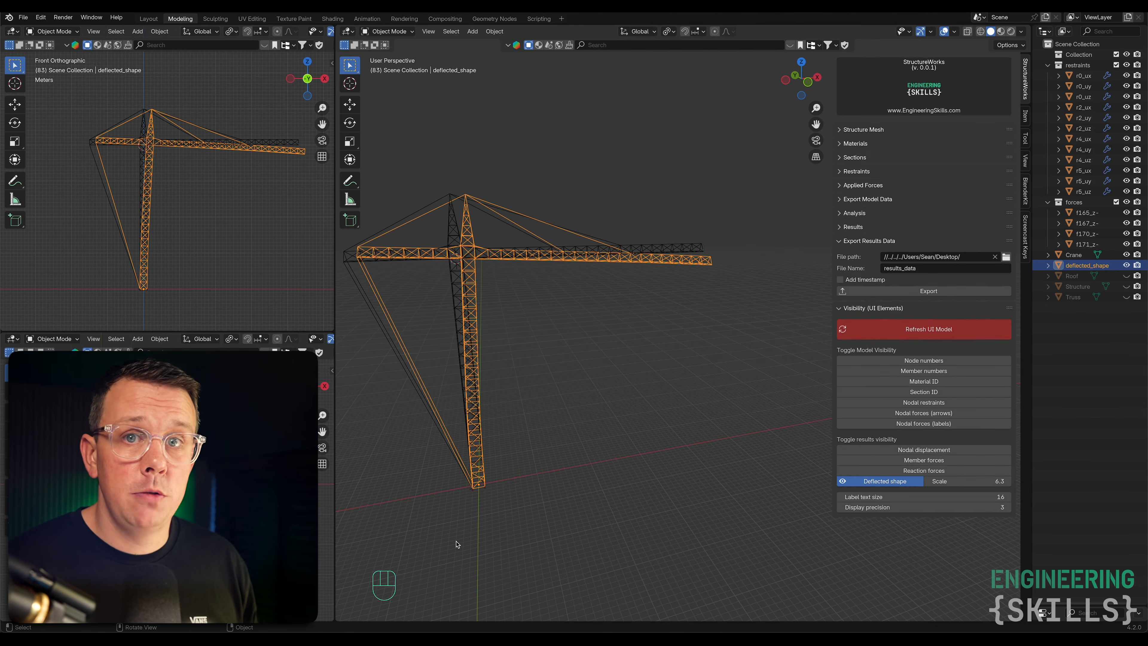
Switch to the Test structure.ipynb notebook in JupyterLab and examine the crane's structure, deflected shape and axial force plots.
key("super+Tab")
scroll(1000, 466, "down", 1)
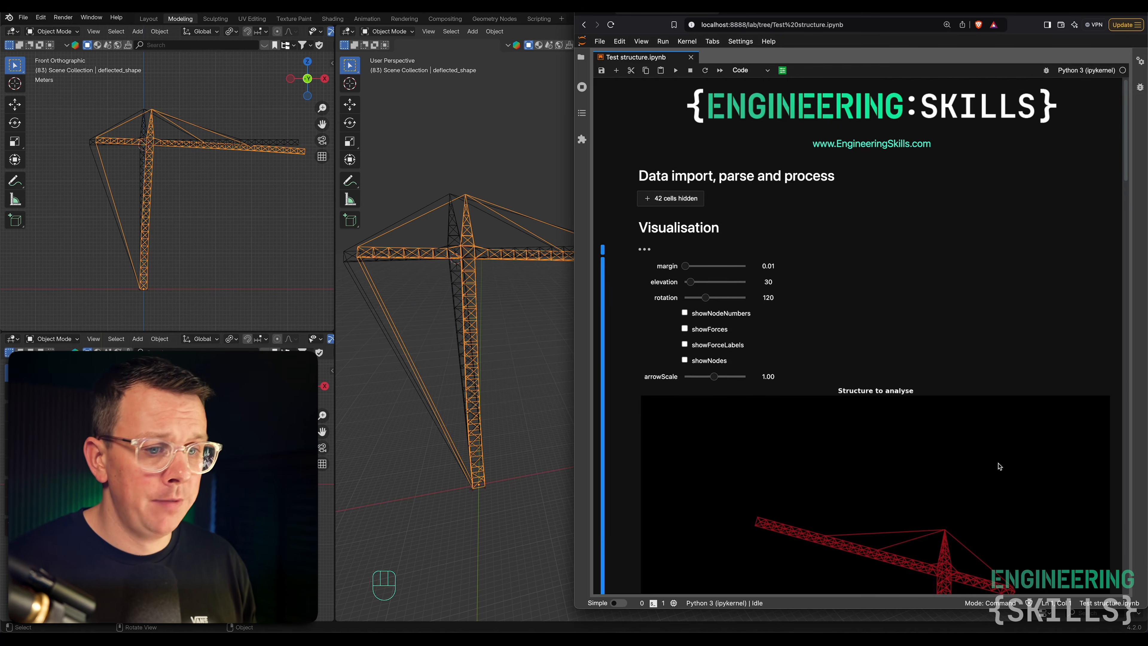
scroll(999, 466, "down", 8)
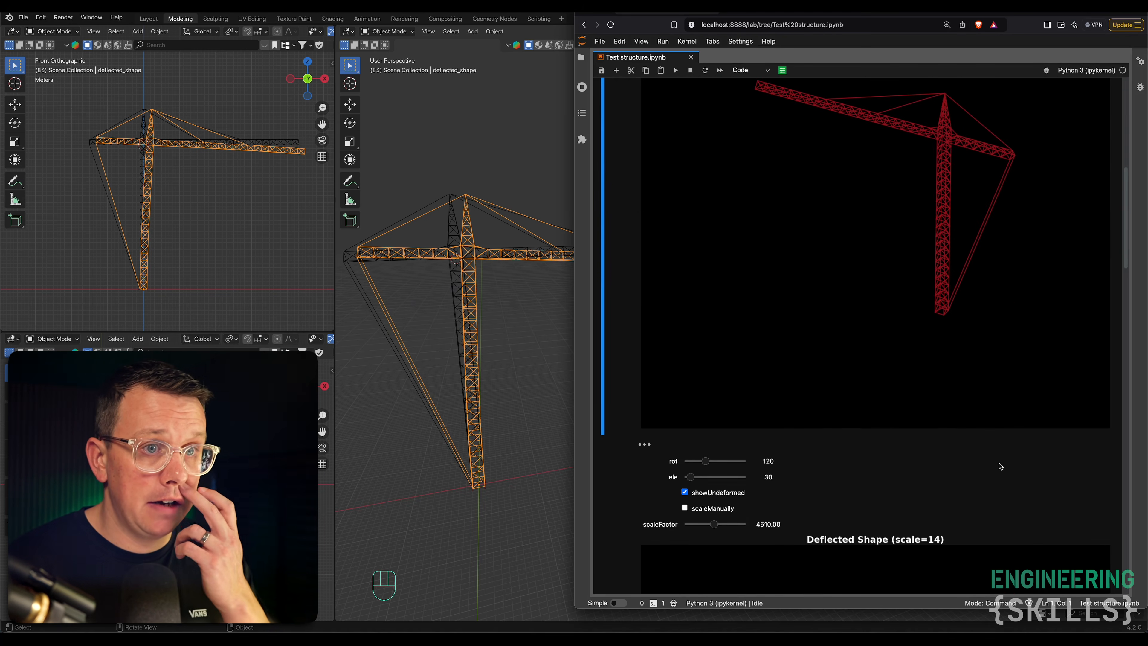
scroll(999, 466, "down", 10)
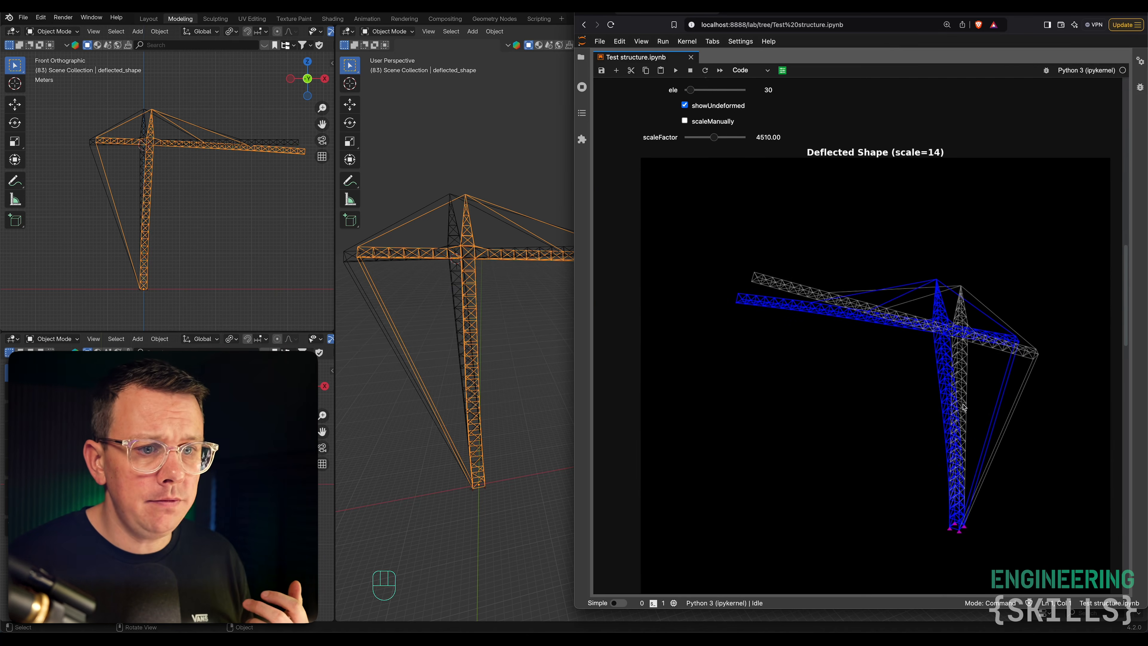
scroll(966, 410, "down", 2)
scroll(966, 413, "up", 4)
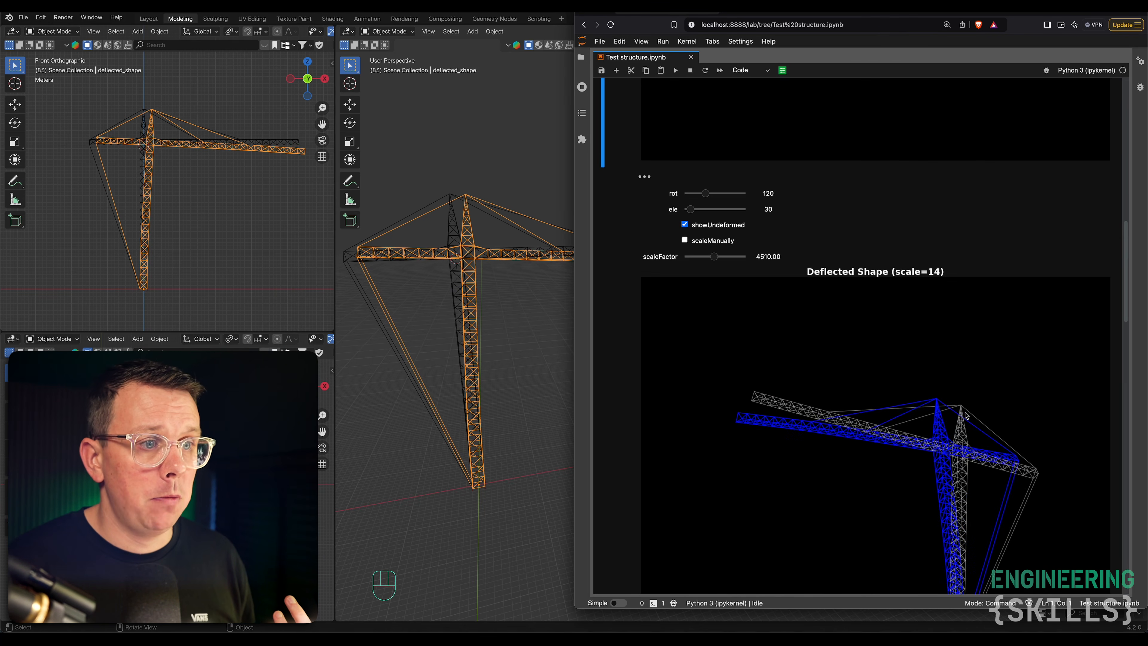
scroll(965, 415, "down", 12)
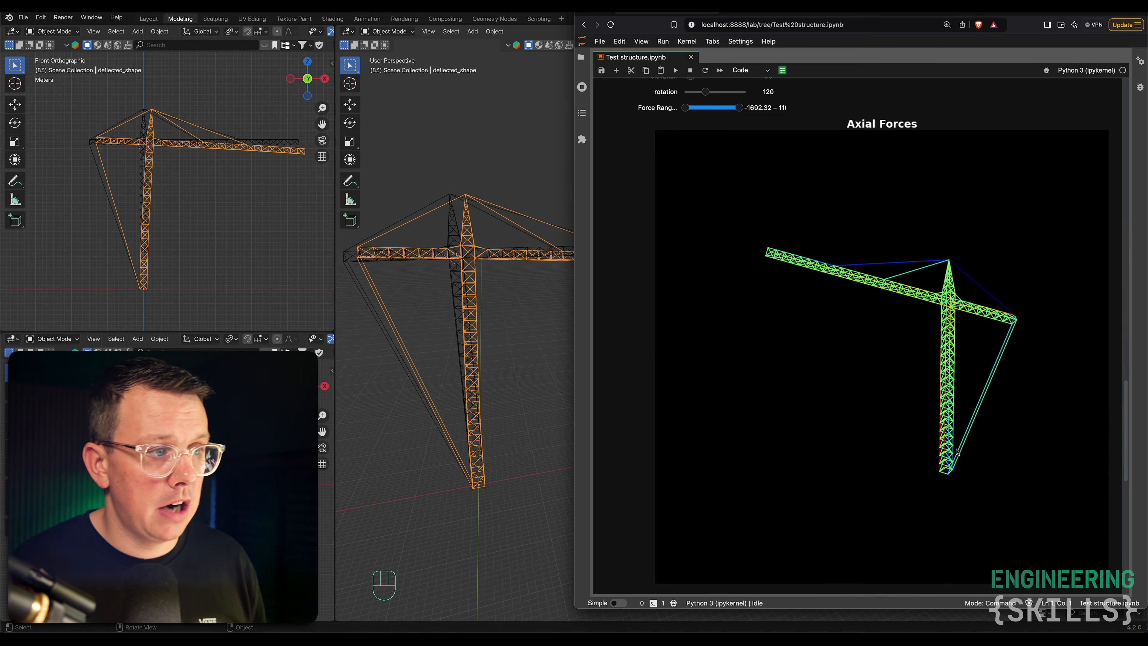
scroll(945, 378, "down", 3)
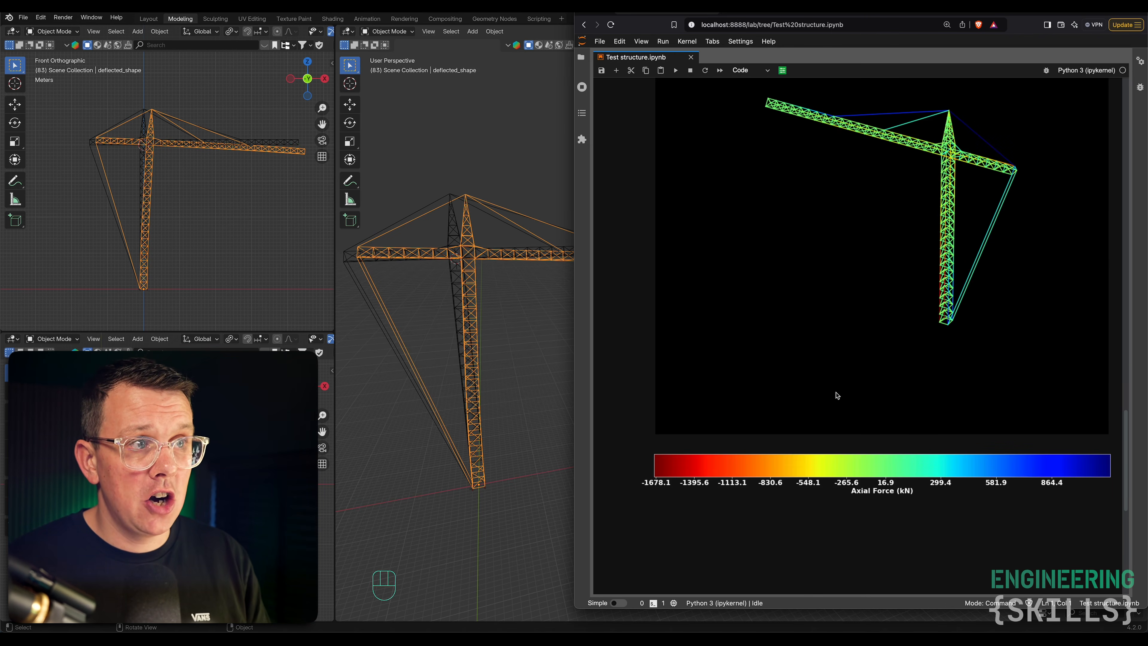
scroll(843, 385, "up", 6)
scroll(843, 384, "up", 9)
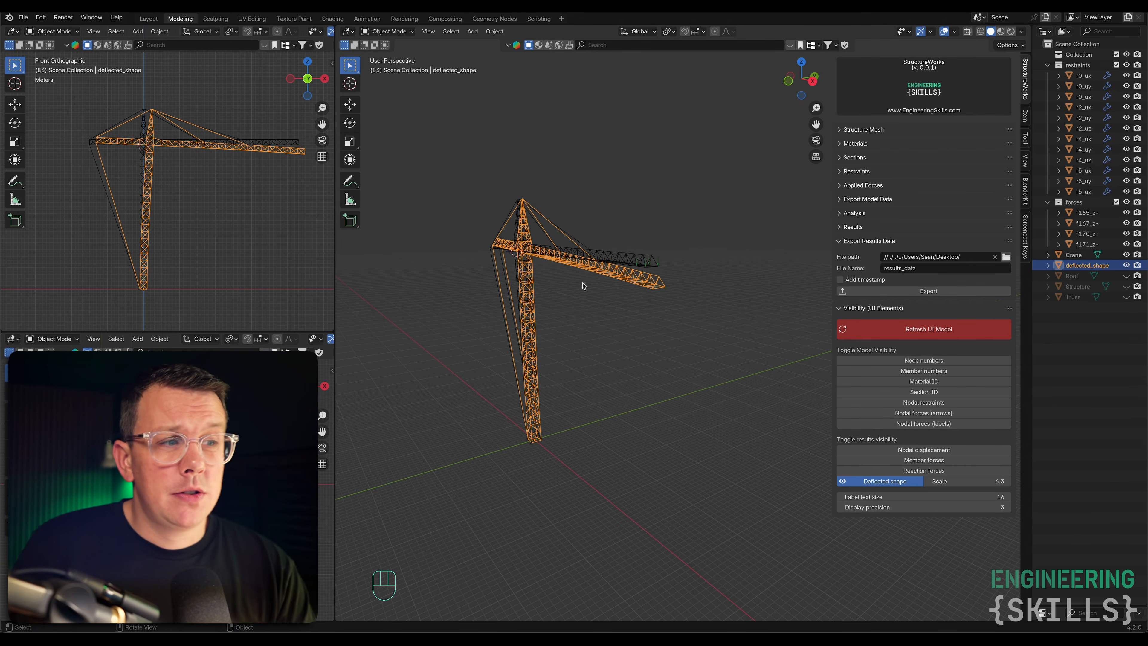
middle_click_drag(577, 299, 674, 300)
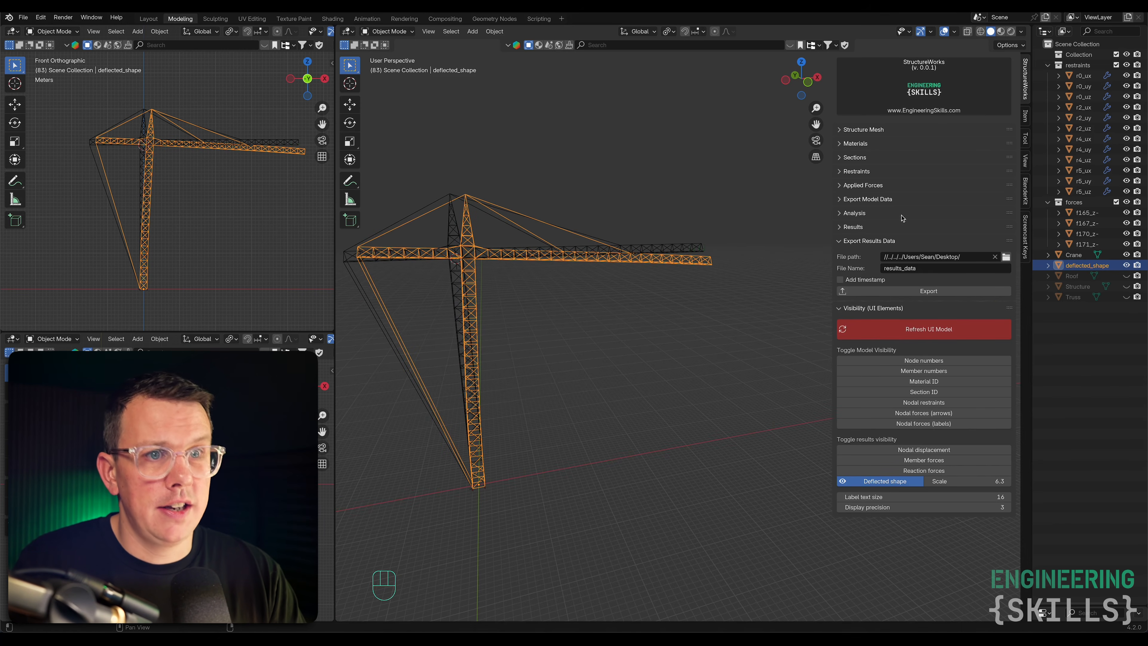